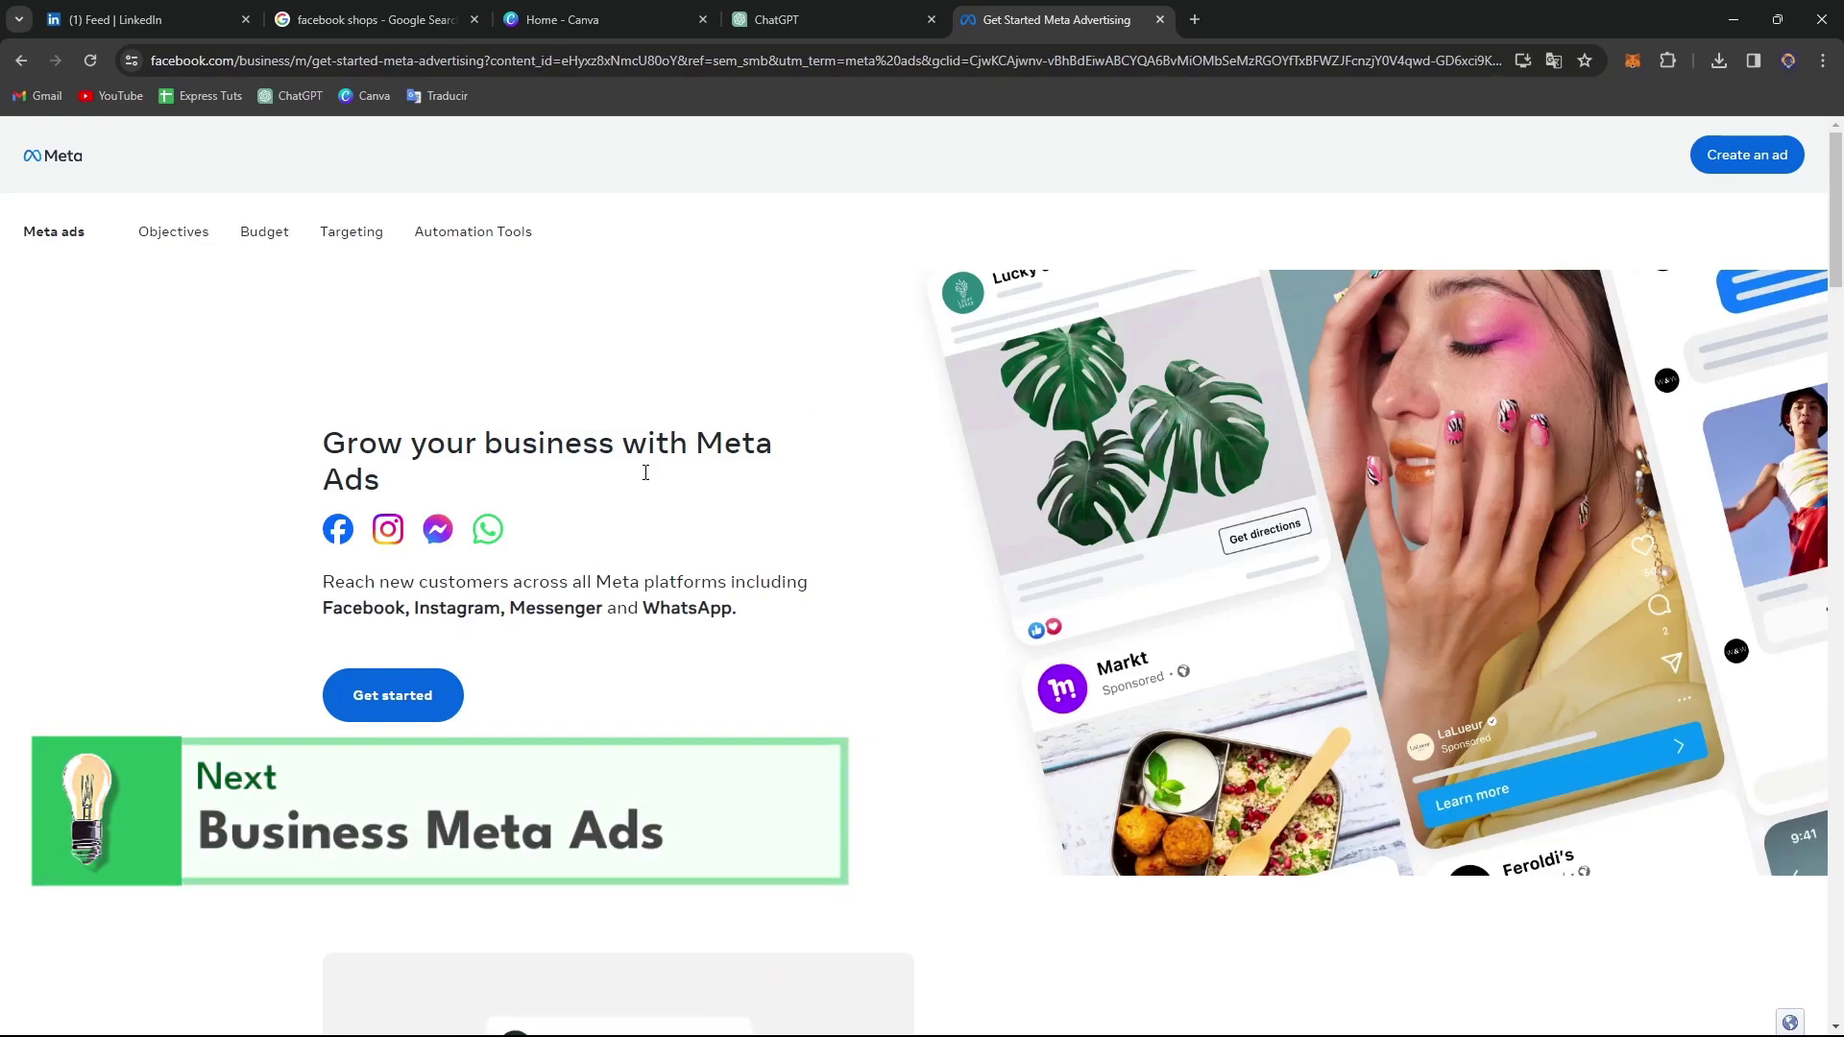
Step: Open Meta Ads Manager for the ad account in a new tab from the Meta Ads page
click(455, 692)
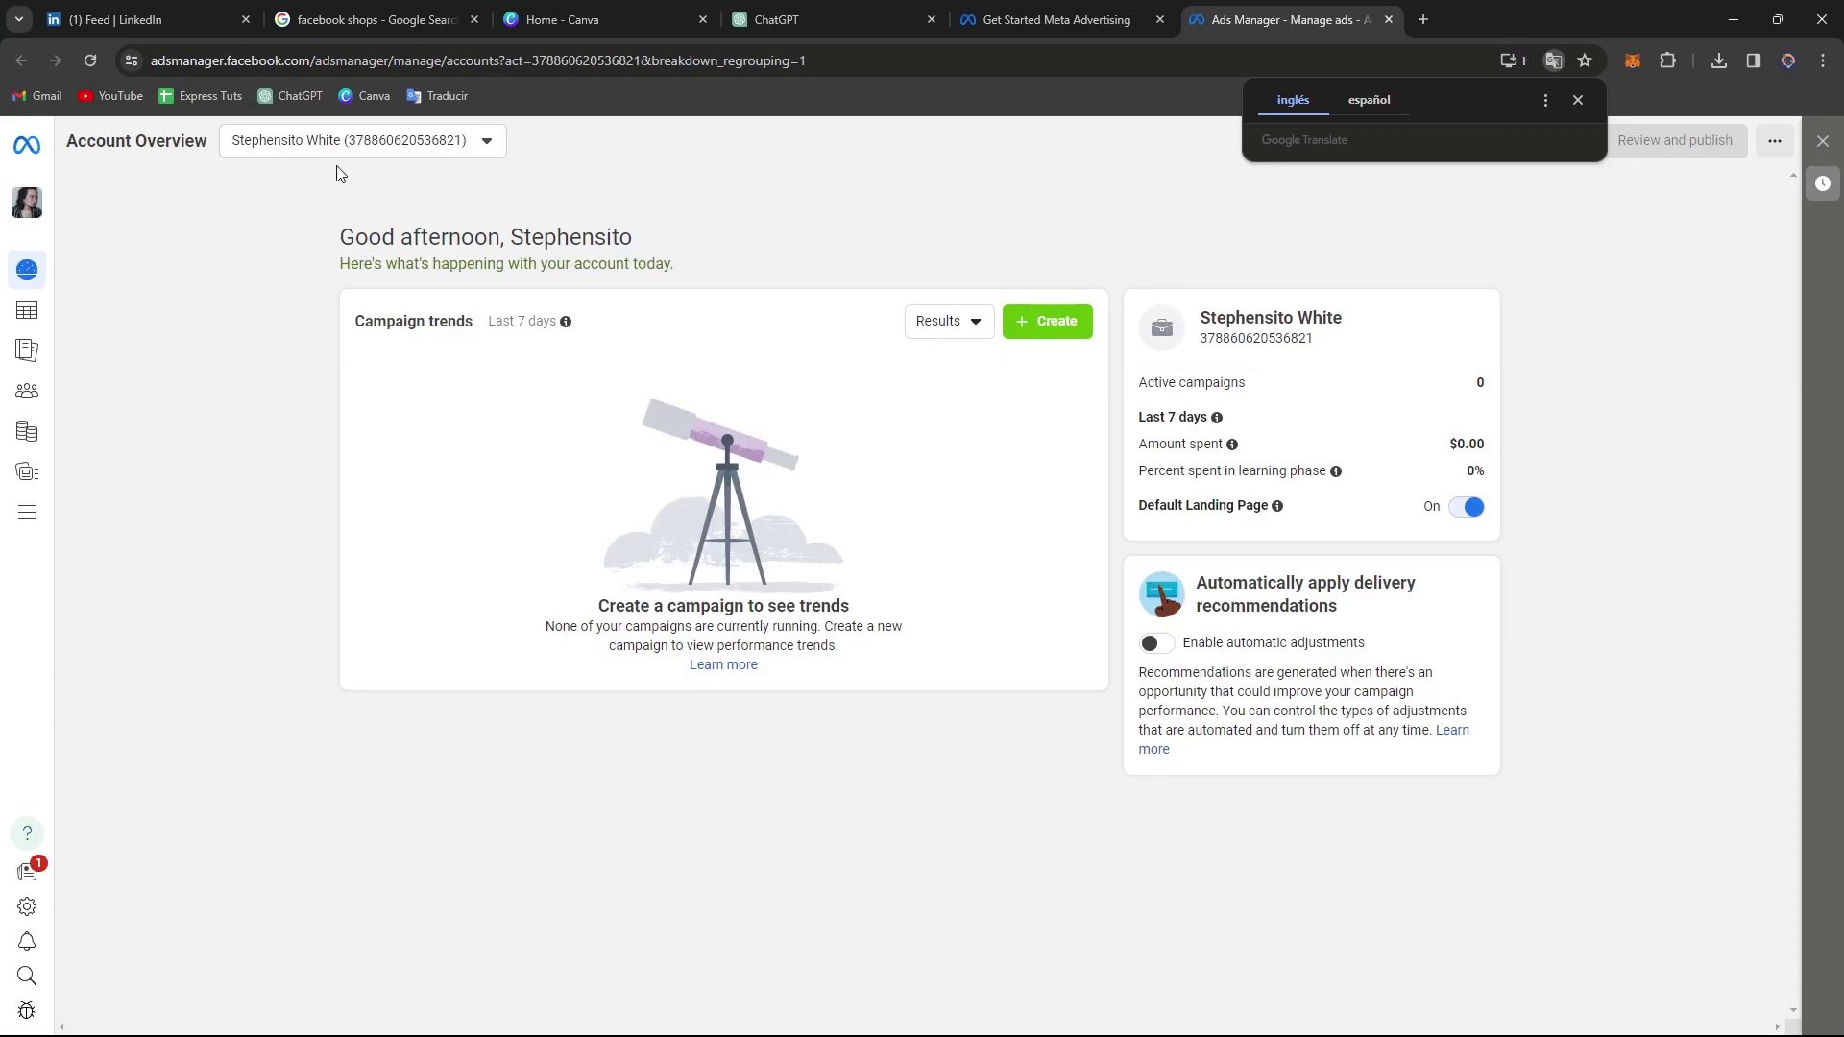
click(325, 144)
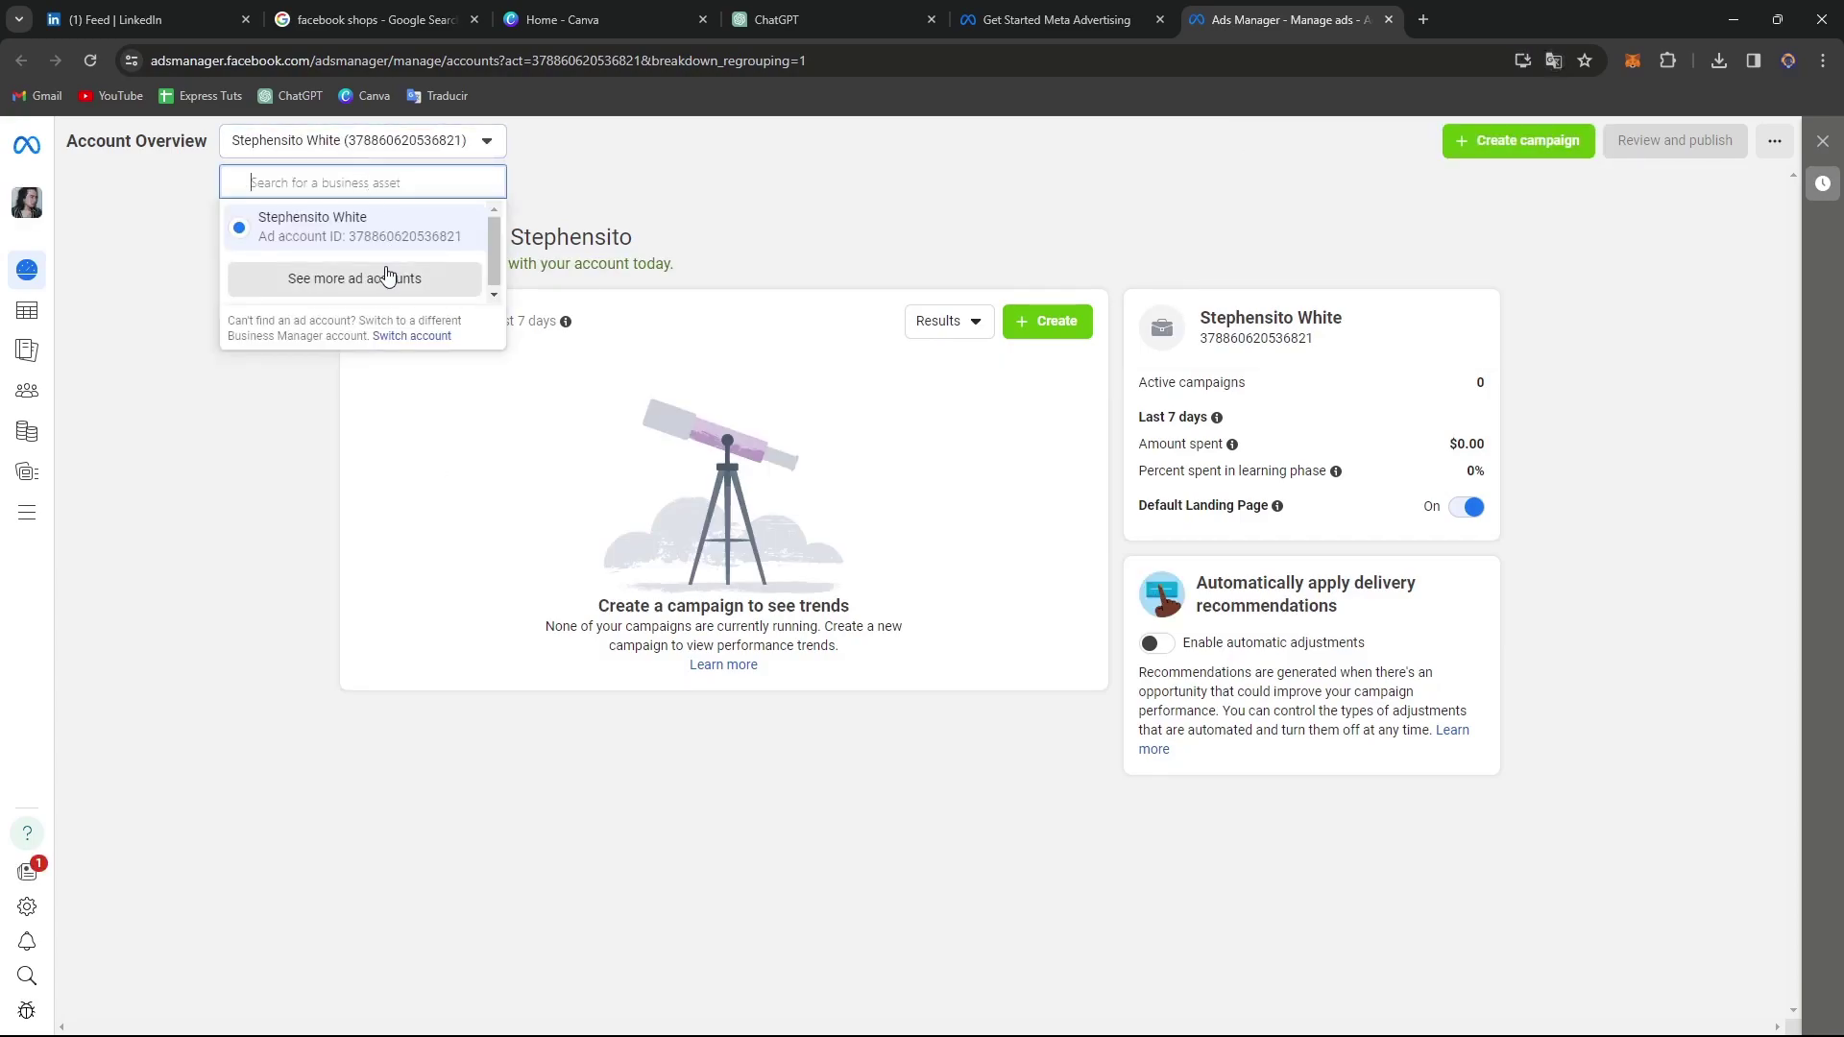
click(445, 146)
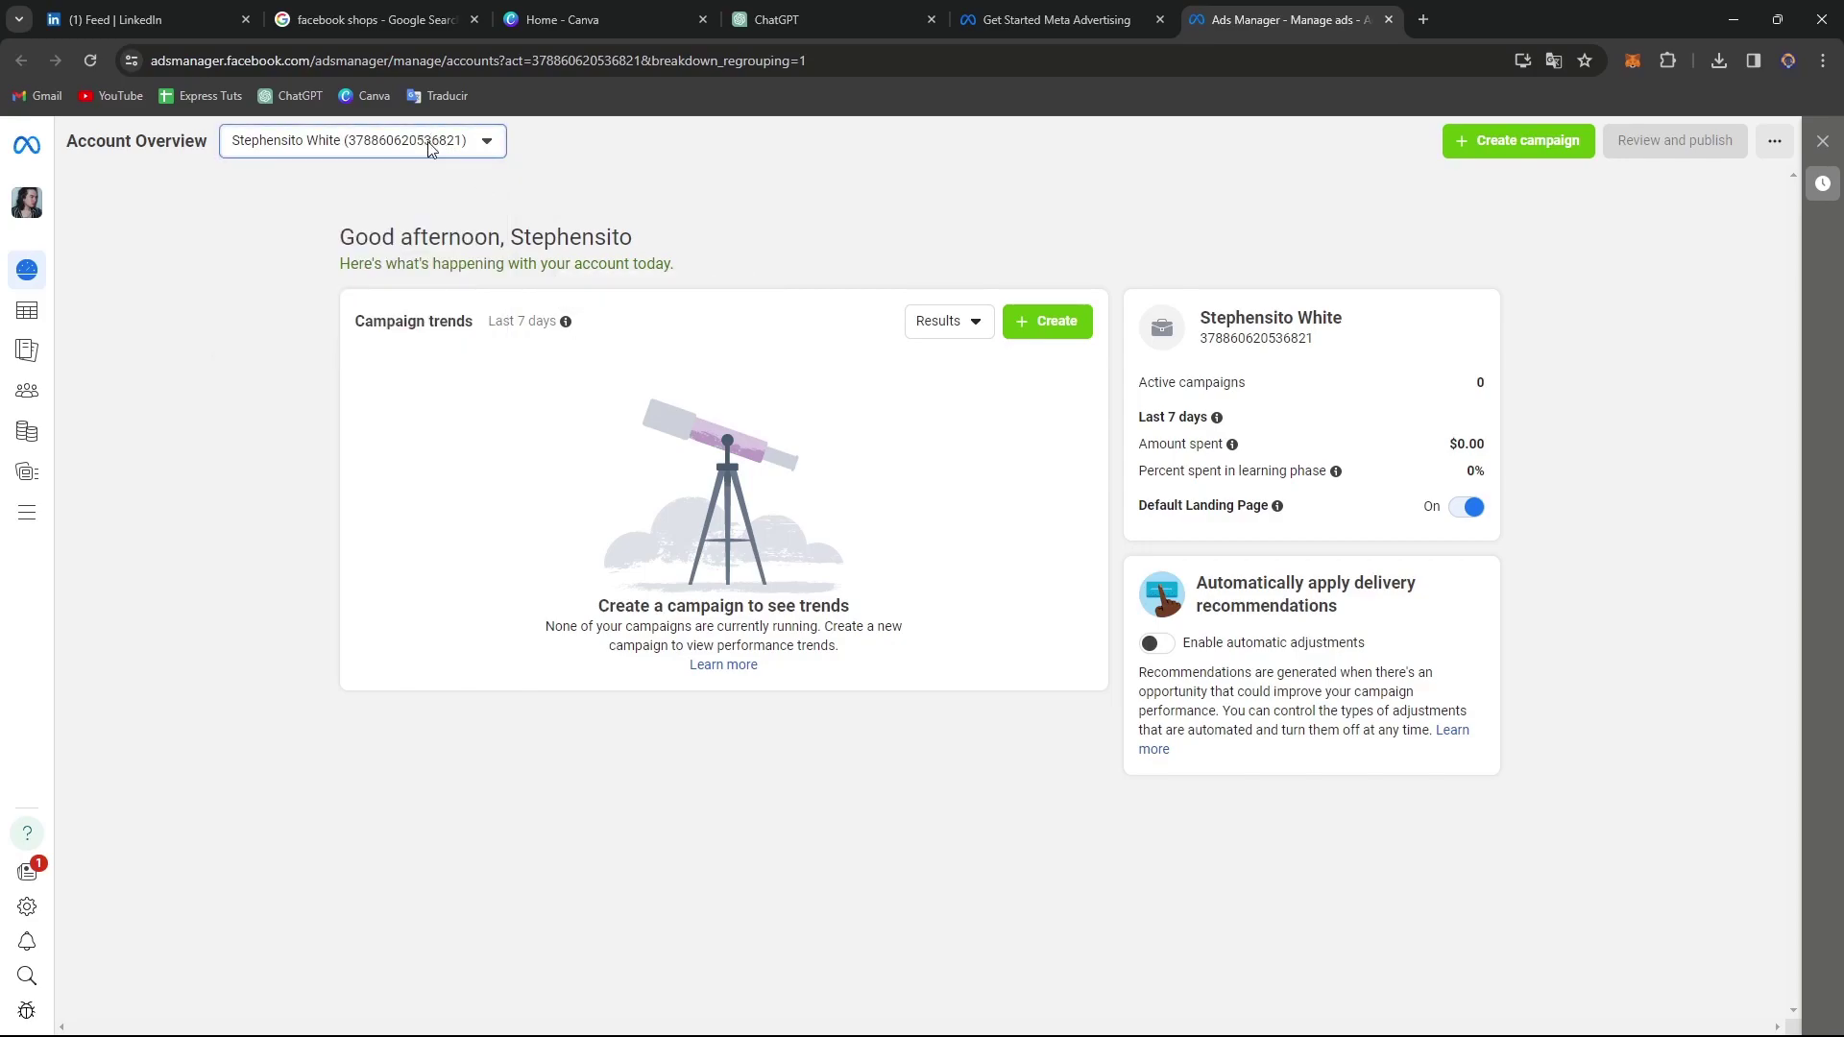
click(434, 153)
click(663, 206)
Step: Create a new campaign with the Traffic objective, choosing it over Awareness, and continue
click(1058, 334)
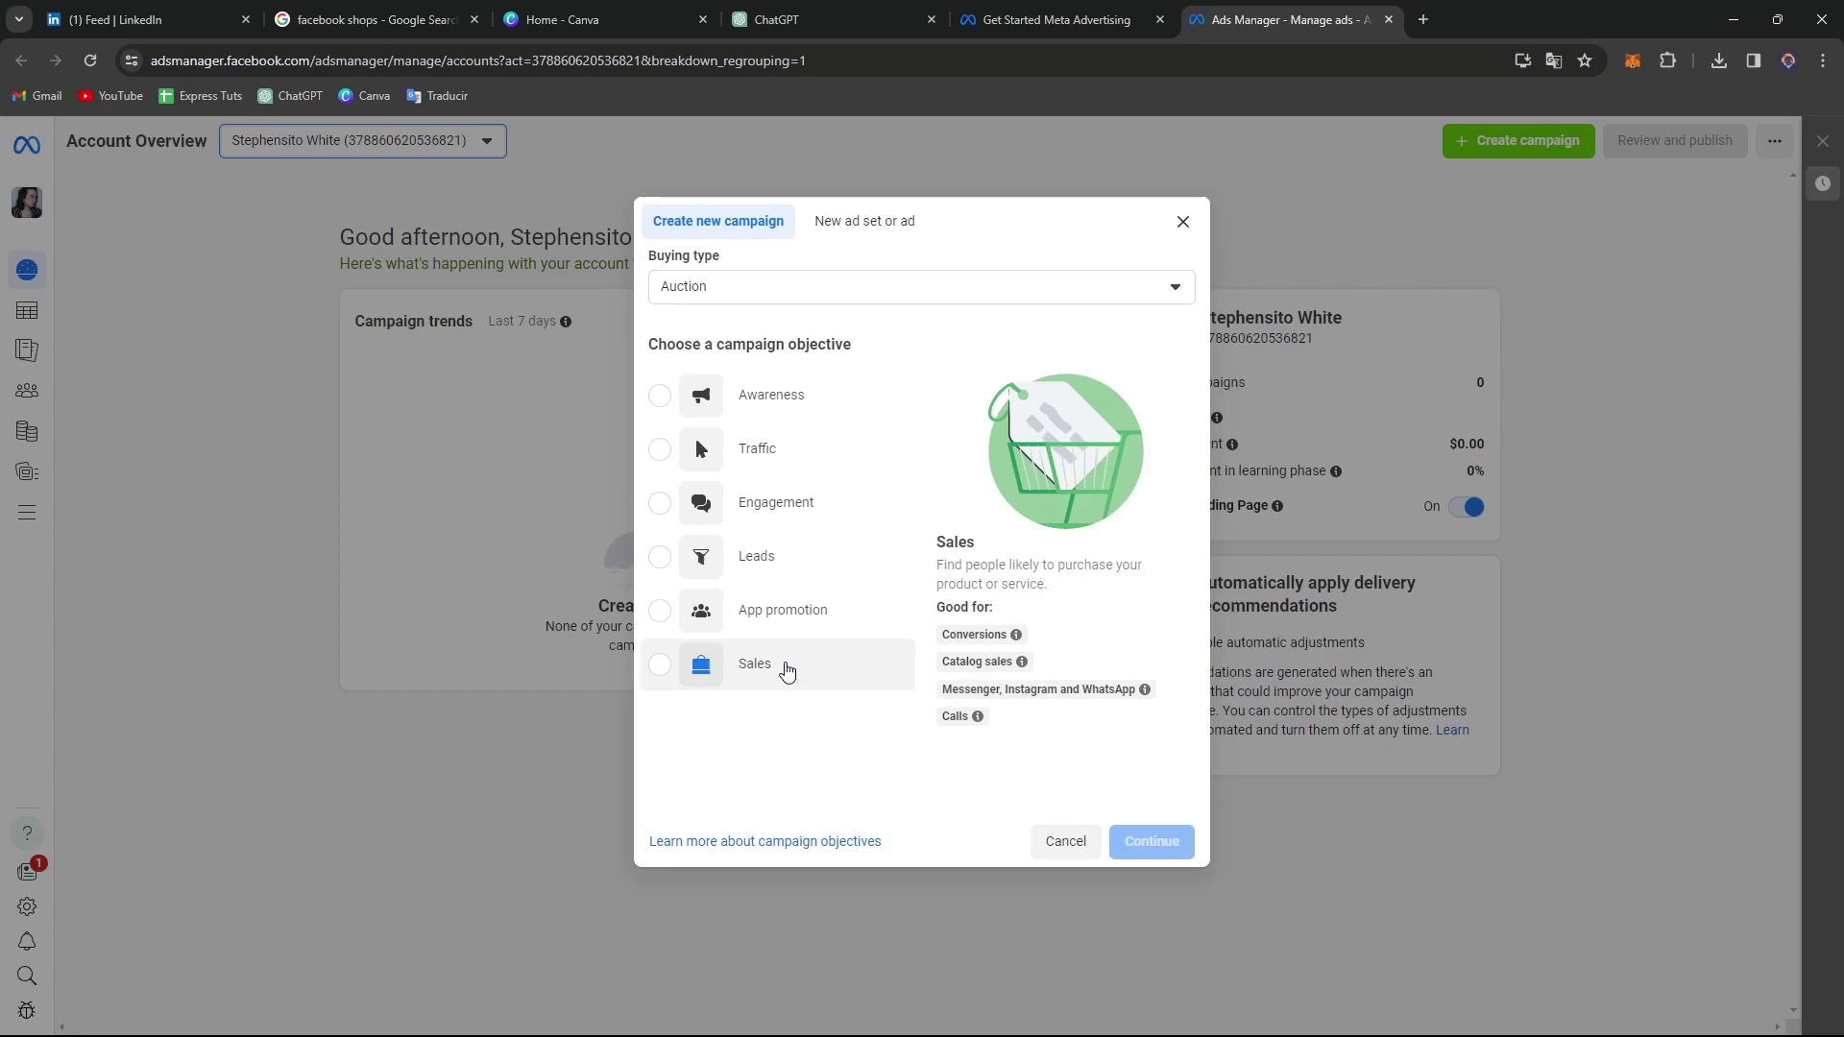
click(770, 415)
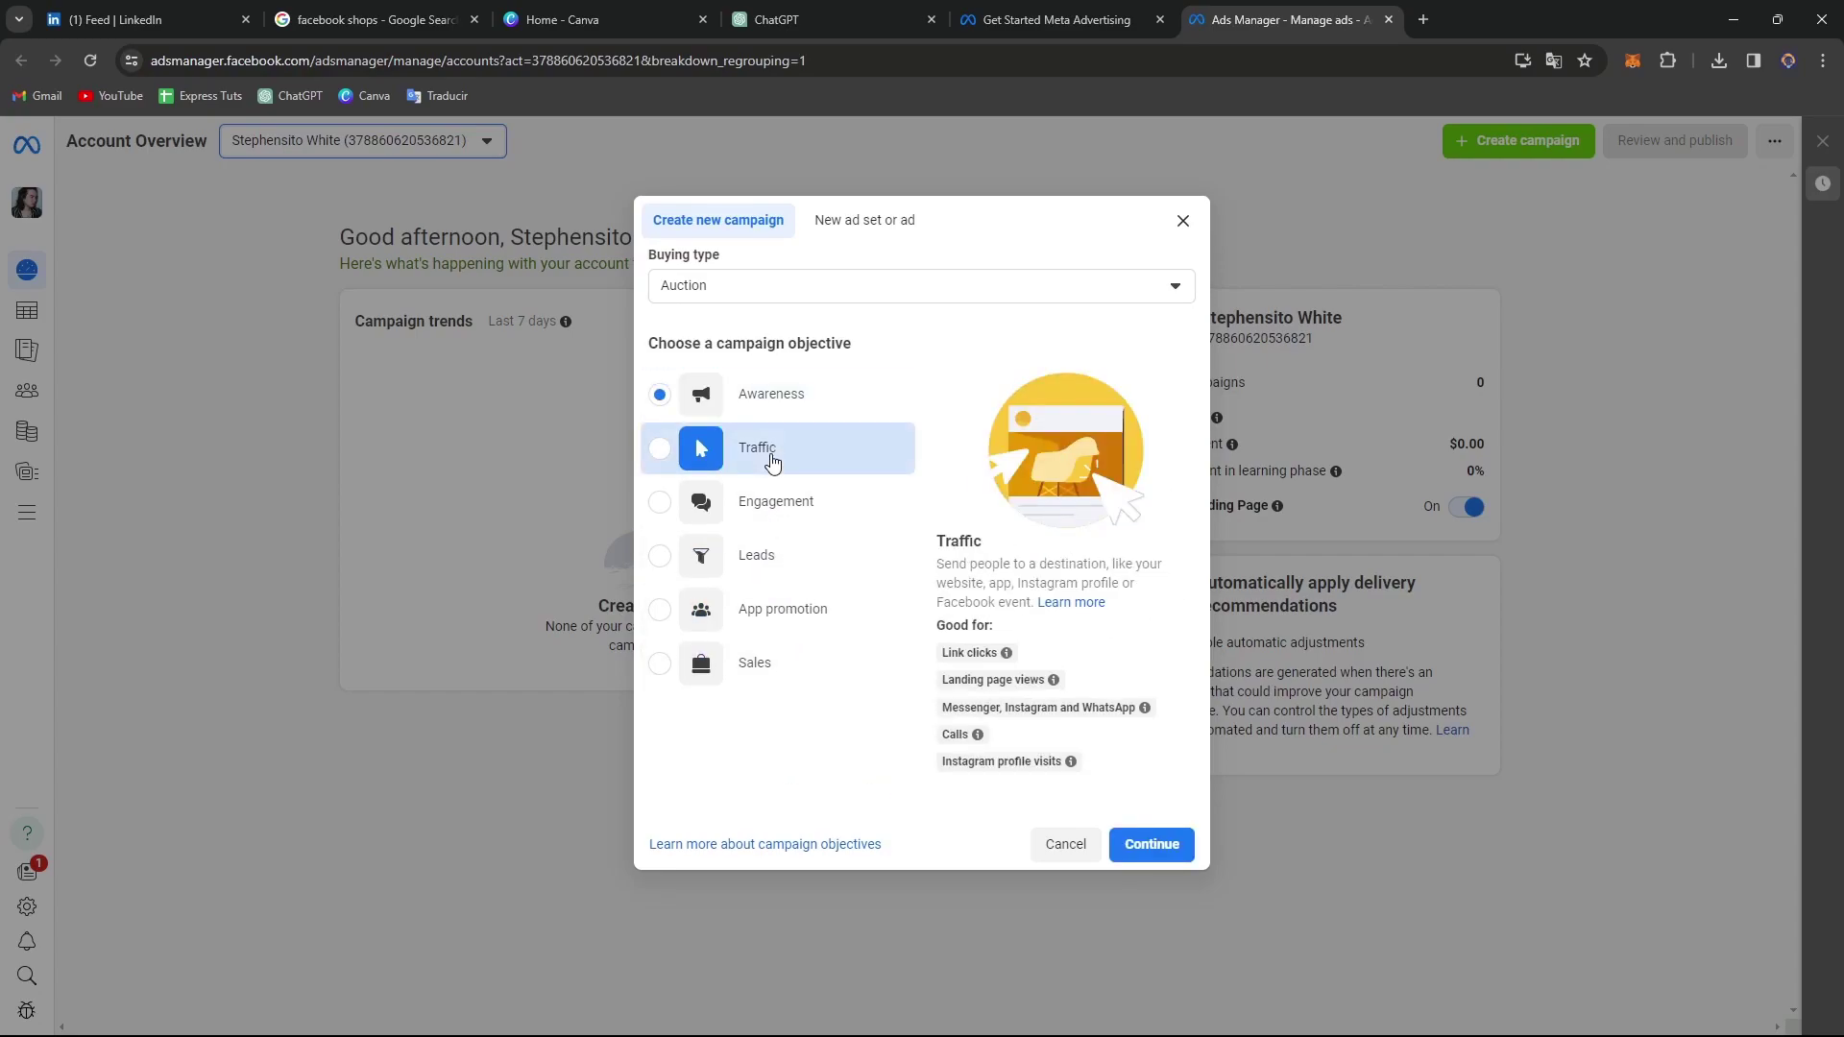
click(773, 461)
click(1132, 846)
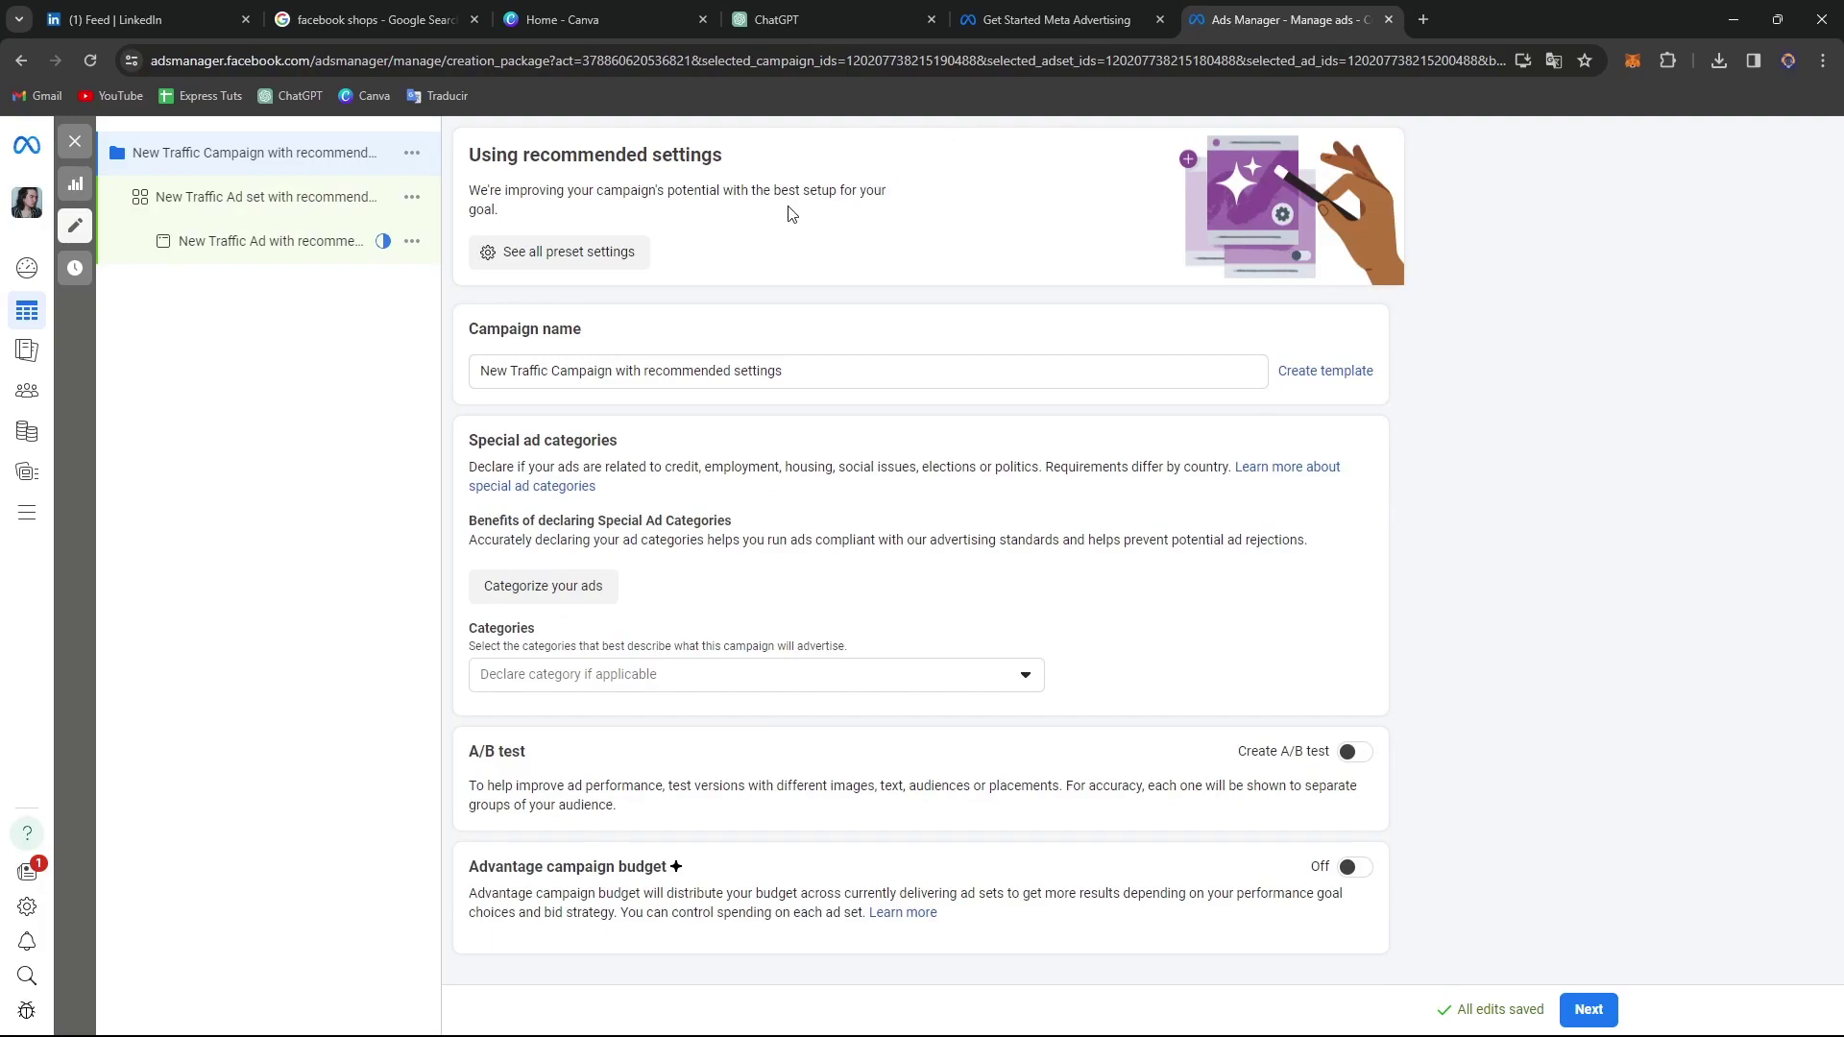
Step: Replace the default campaign name with 'Sales Shopify 101'
drag(860, 363, 444, 364)
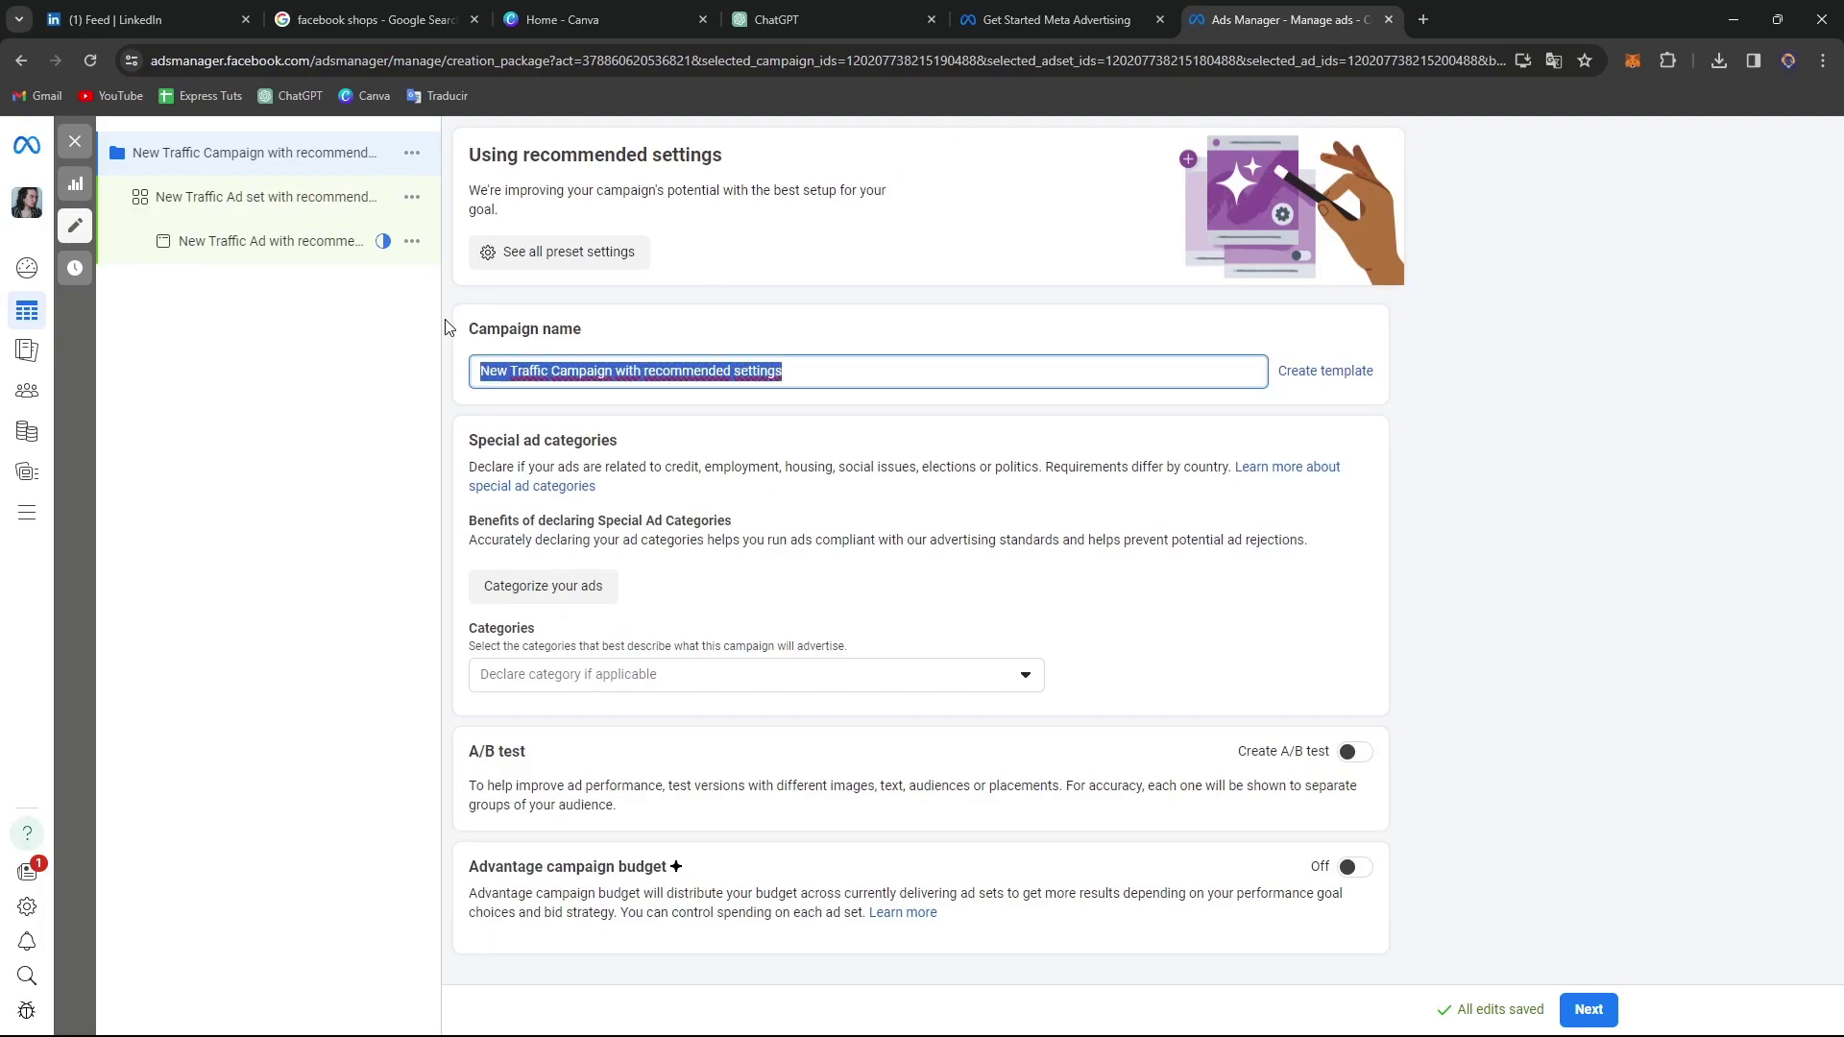
text(Sale)
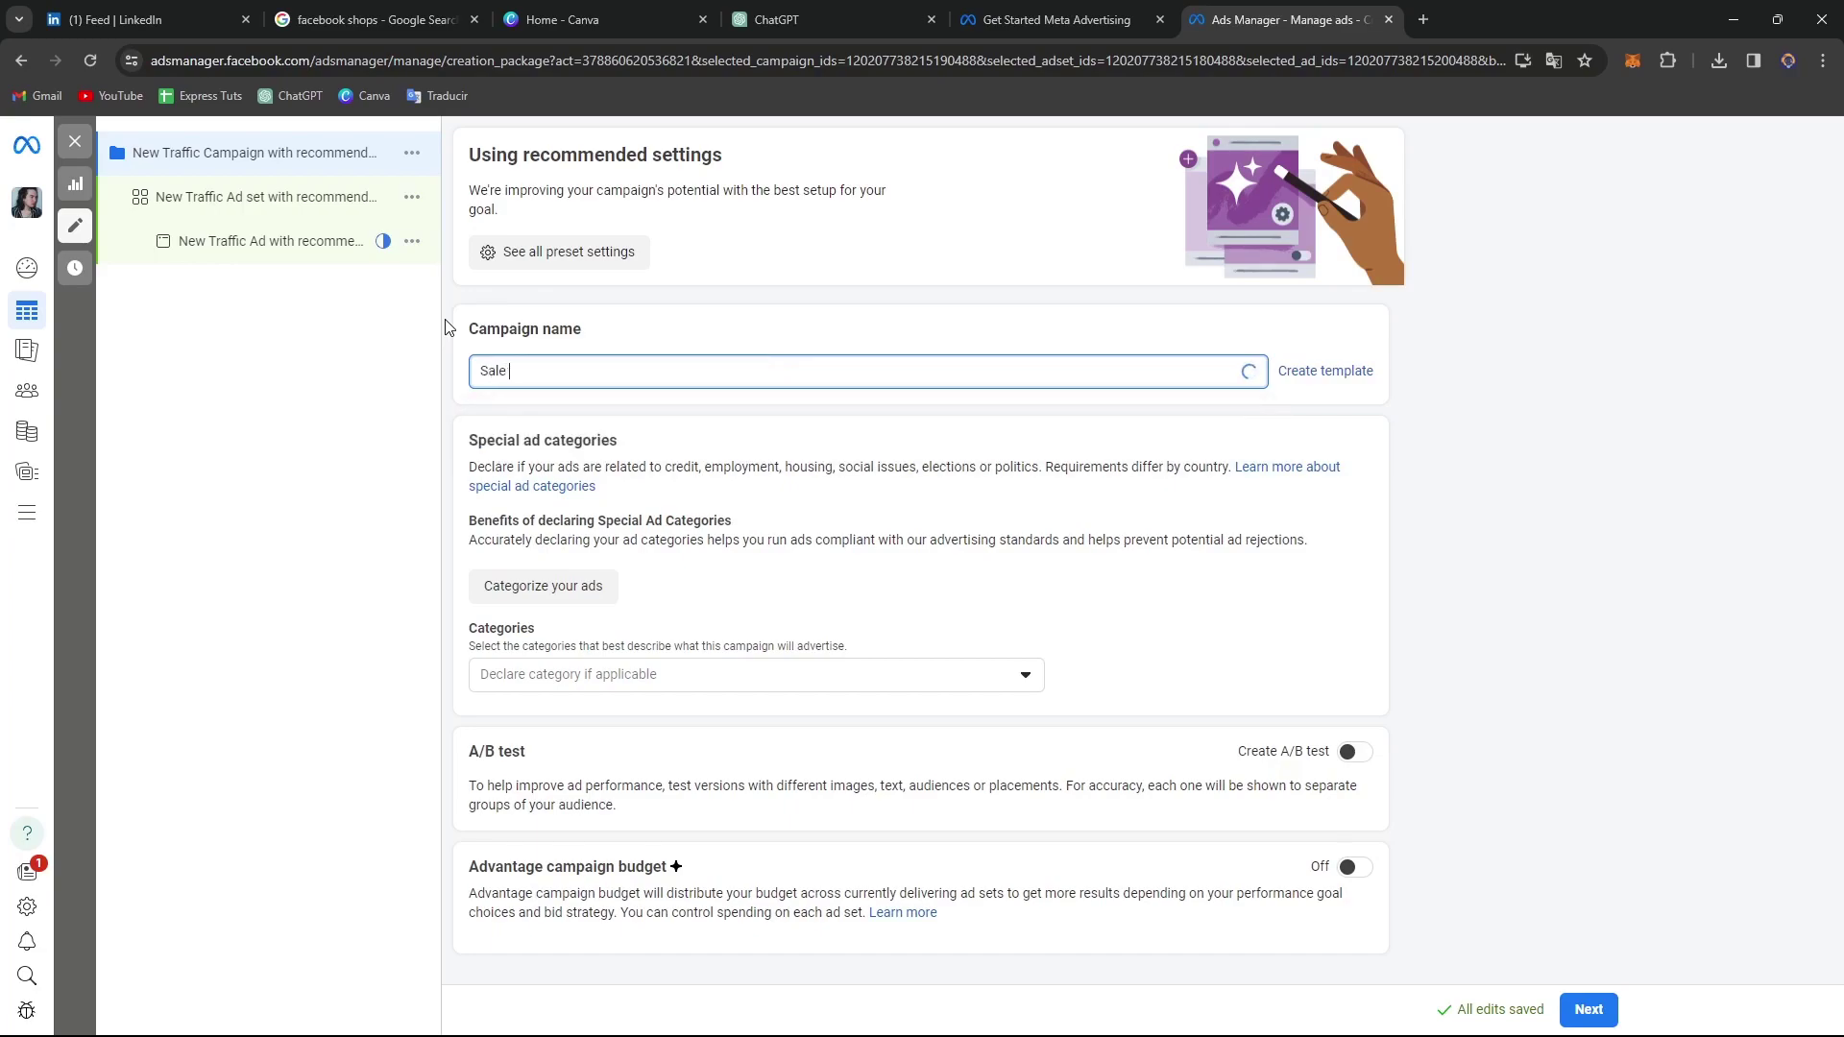
text(s Shopify 101)
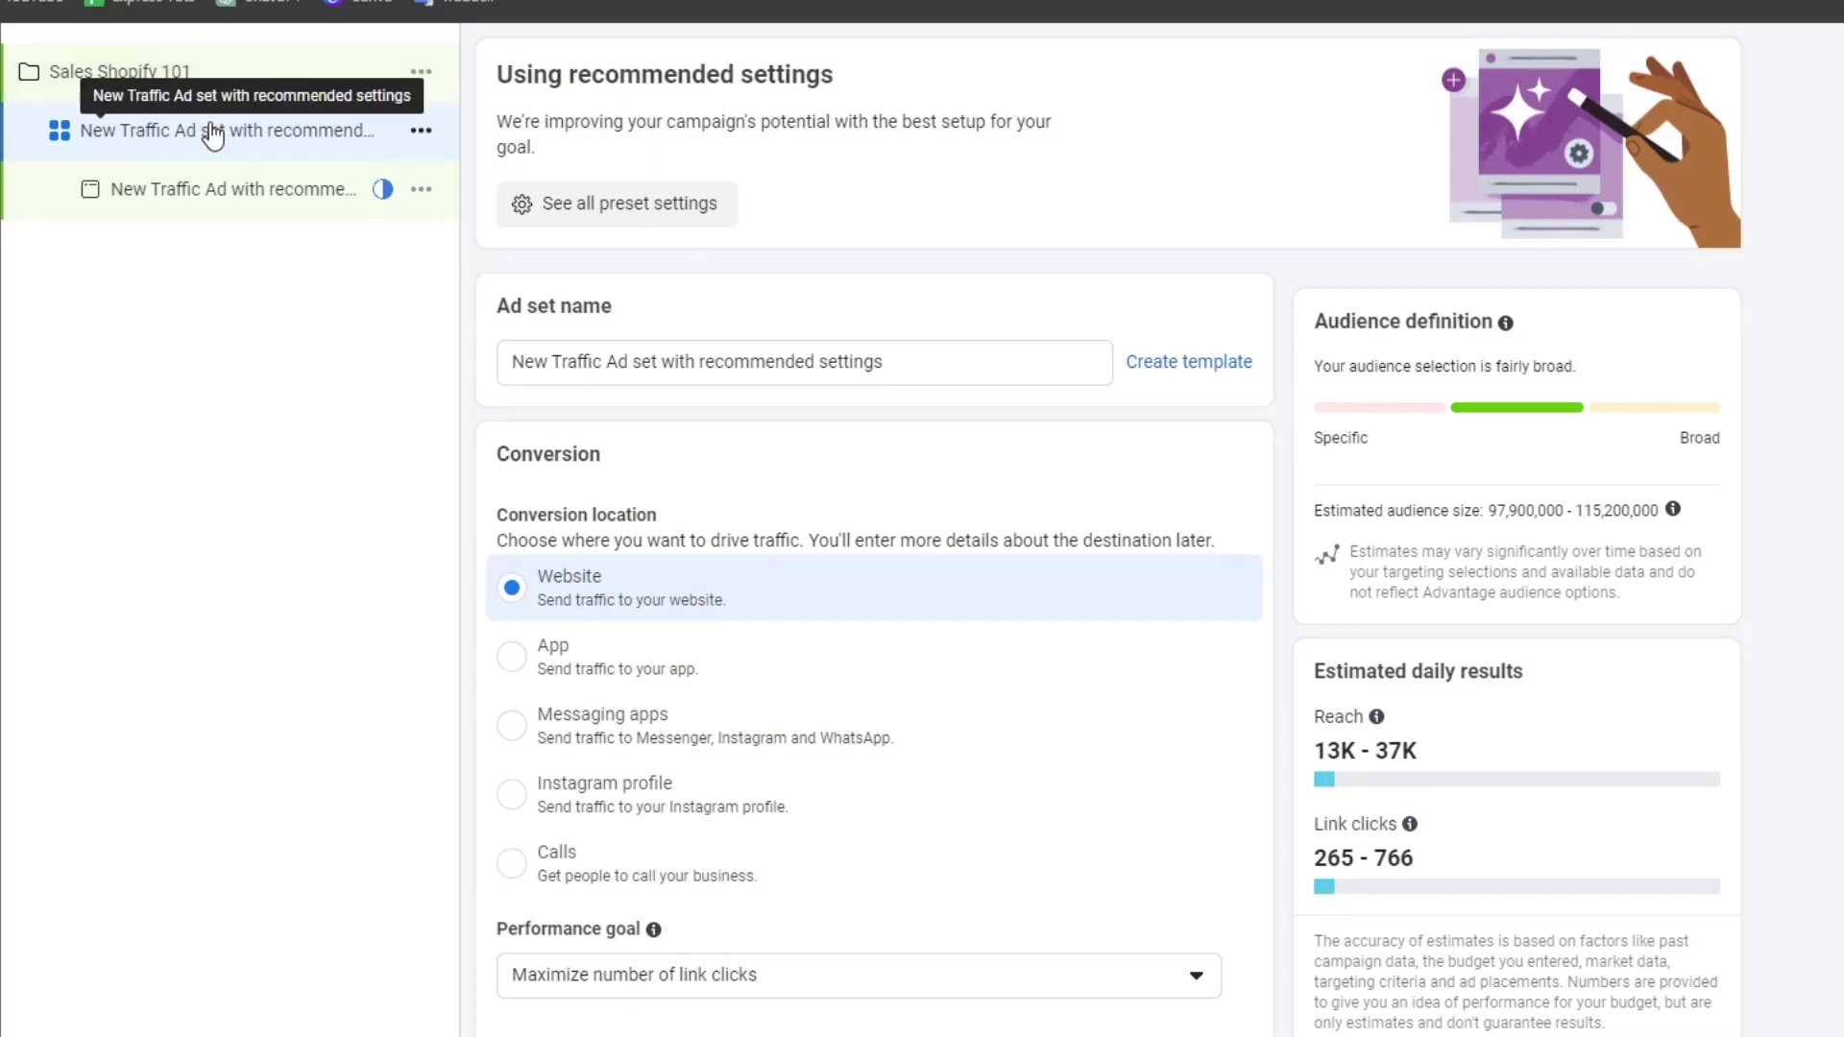
Step: Replace the default ad set name with '9:16 video formats', discarding a mistyped 'TikTok'
drag(1025, 373, 499, 370)
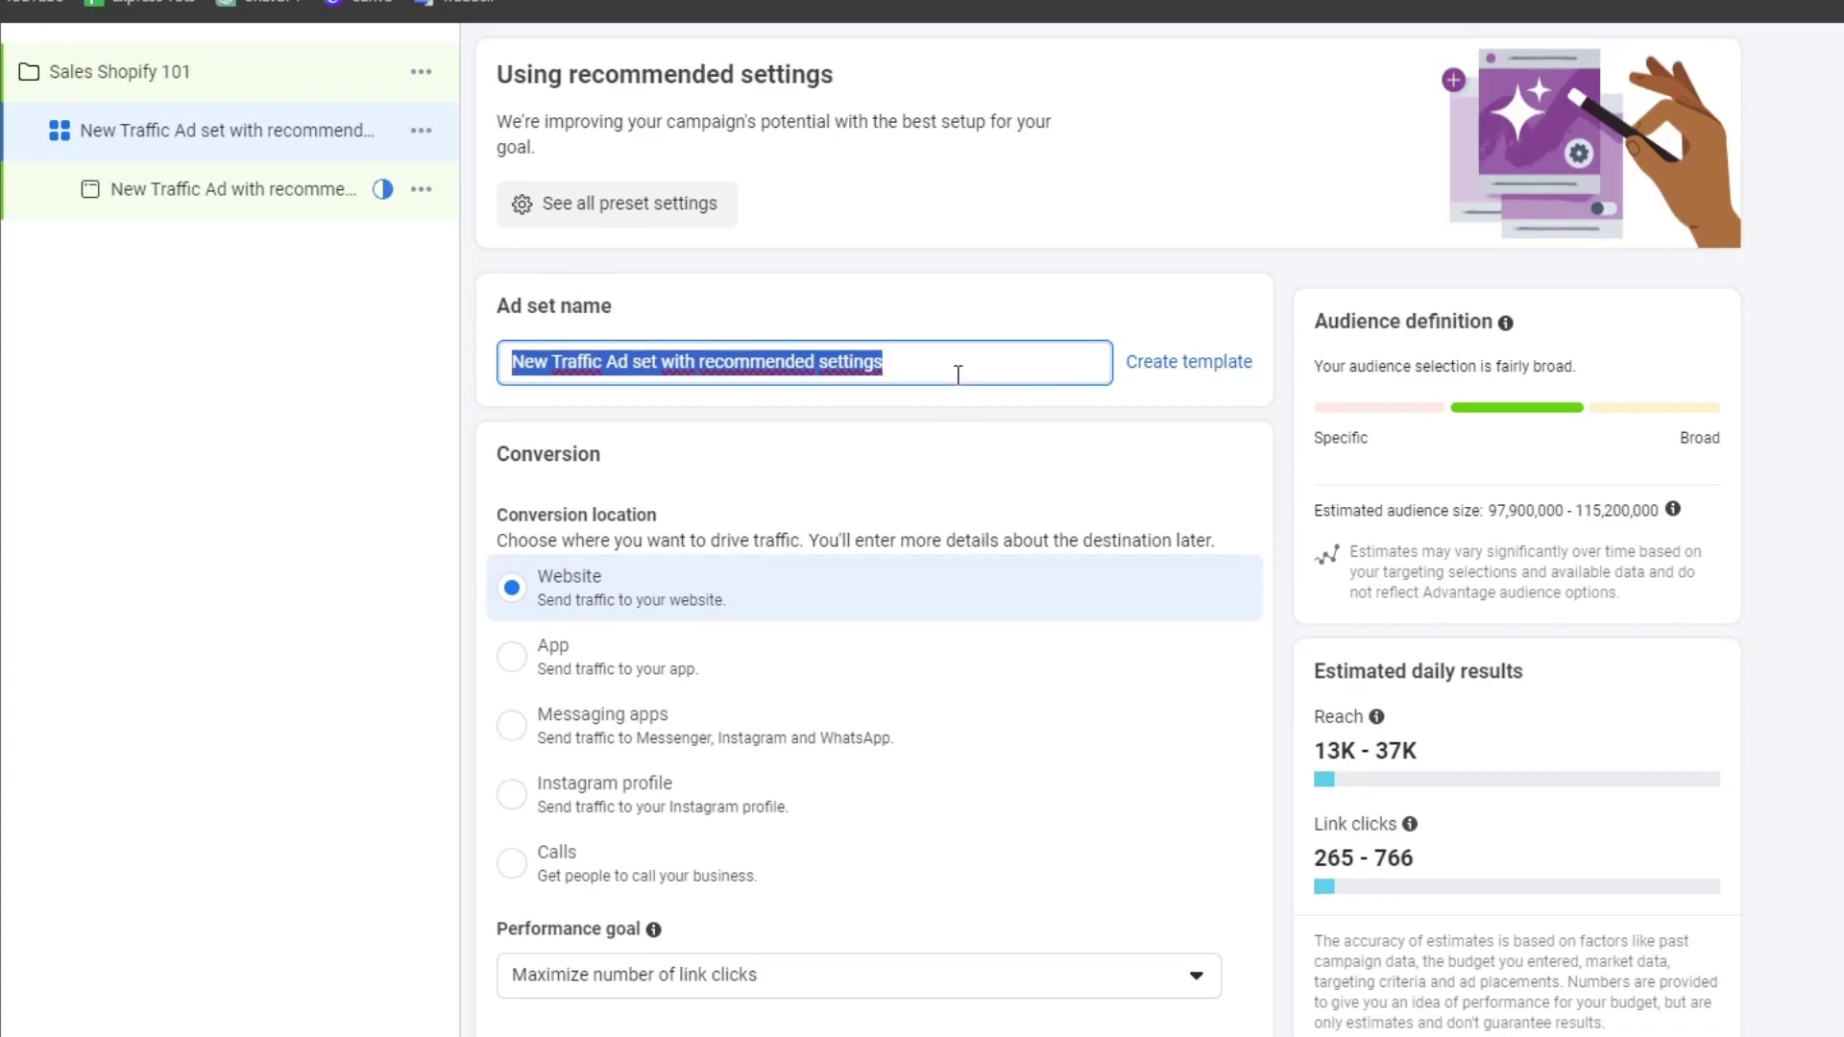
text(TikTok)
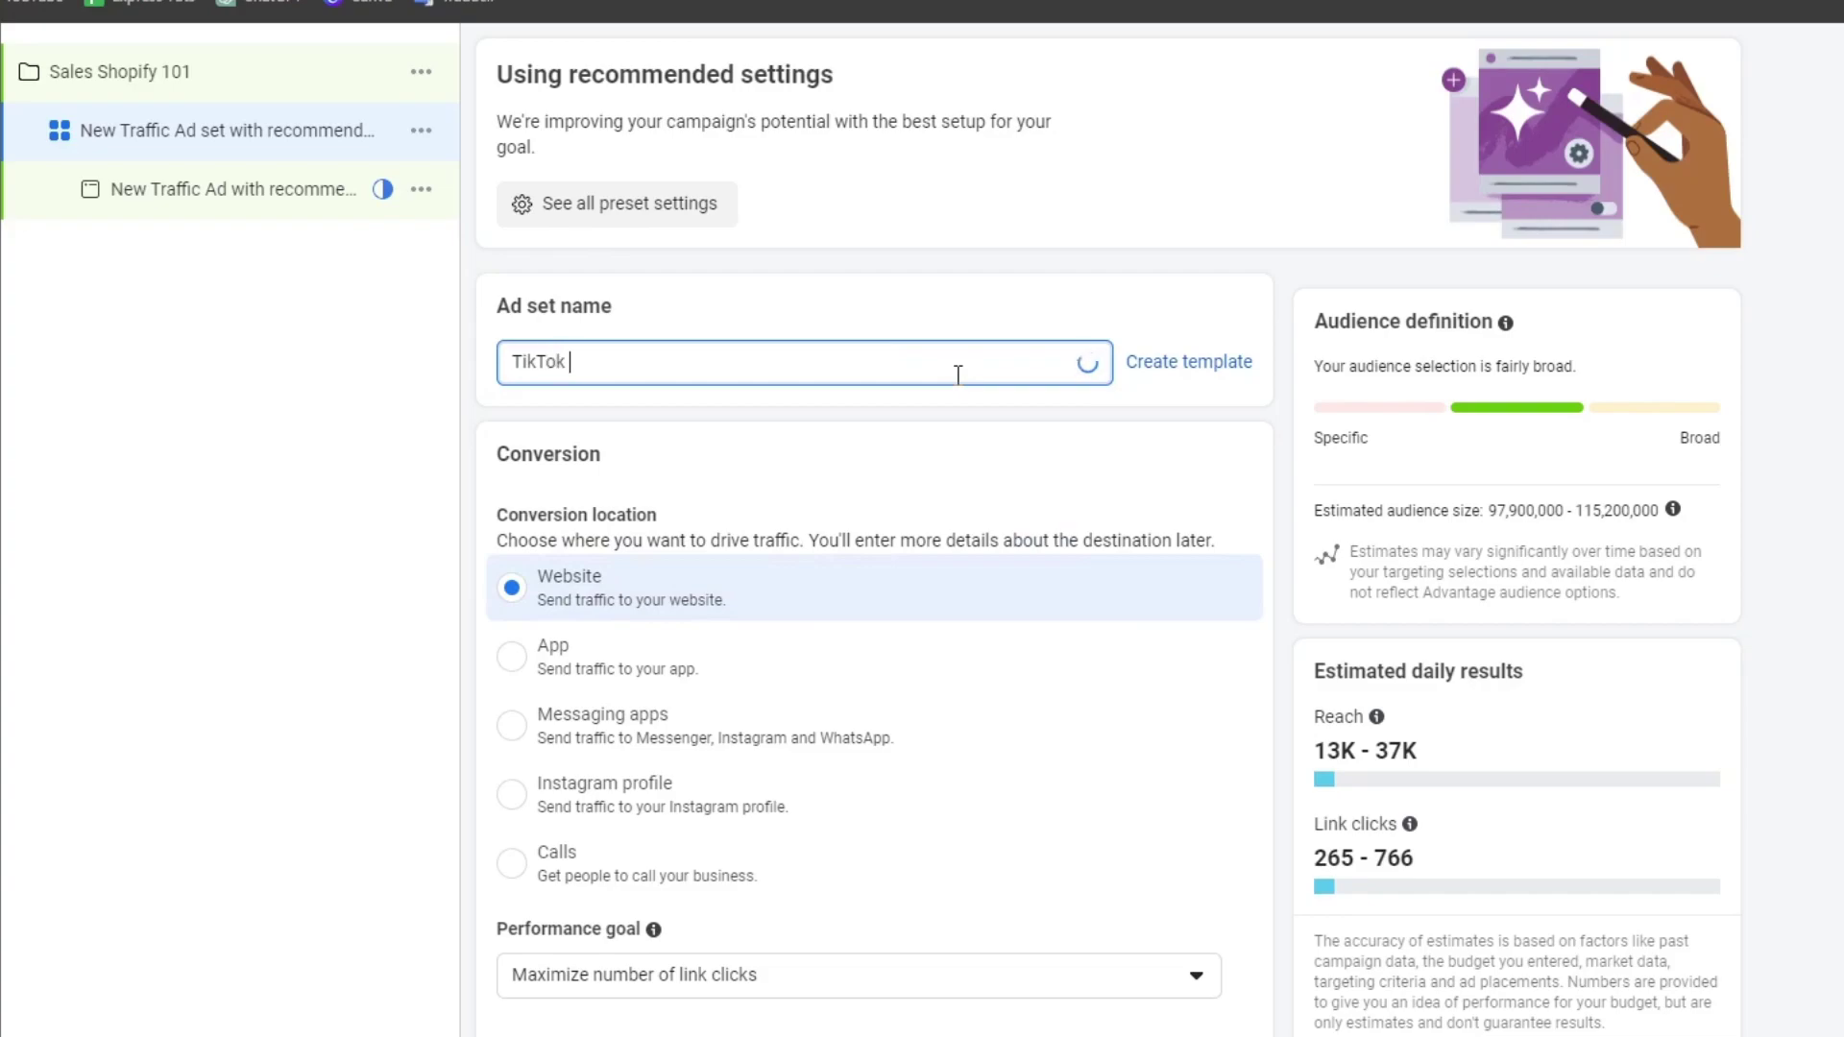
key(ctrl+a)
key(BackSpace)
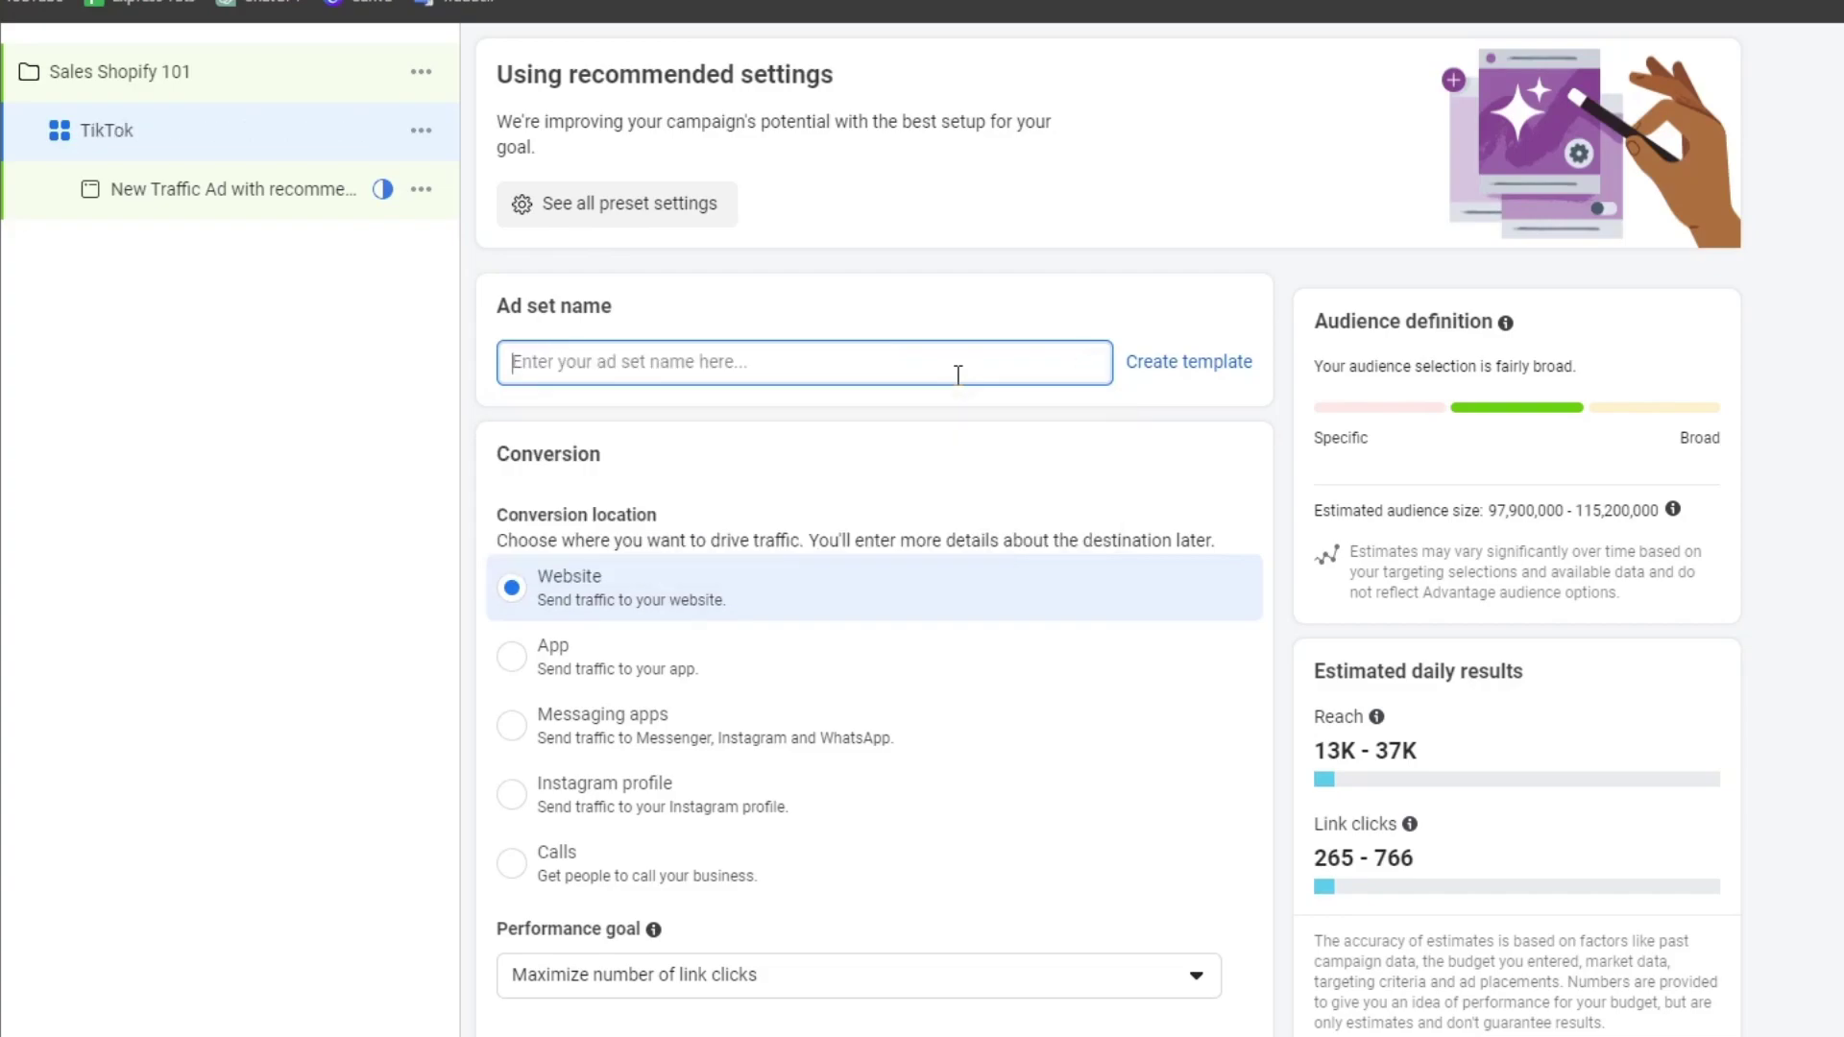
text(9:16 vid)
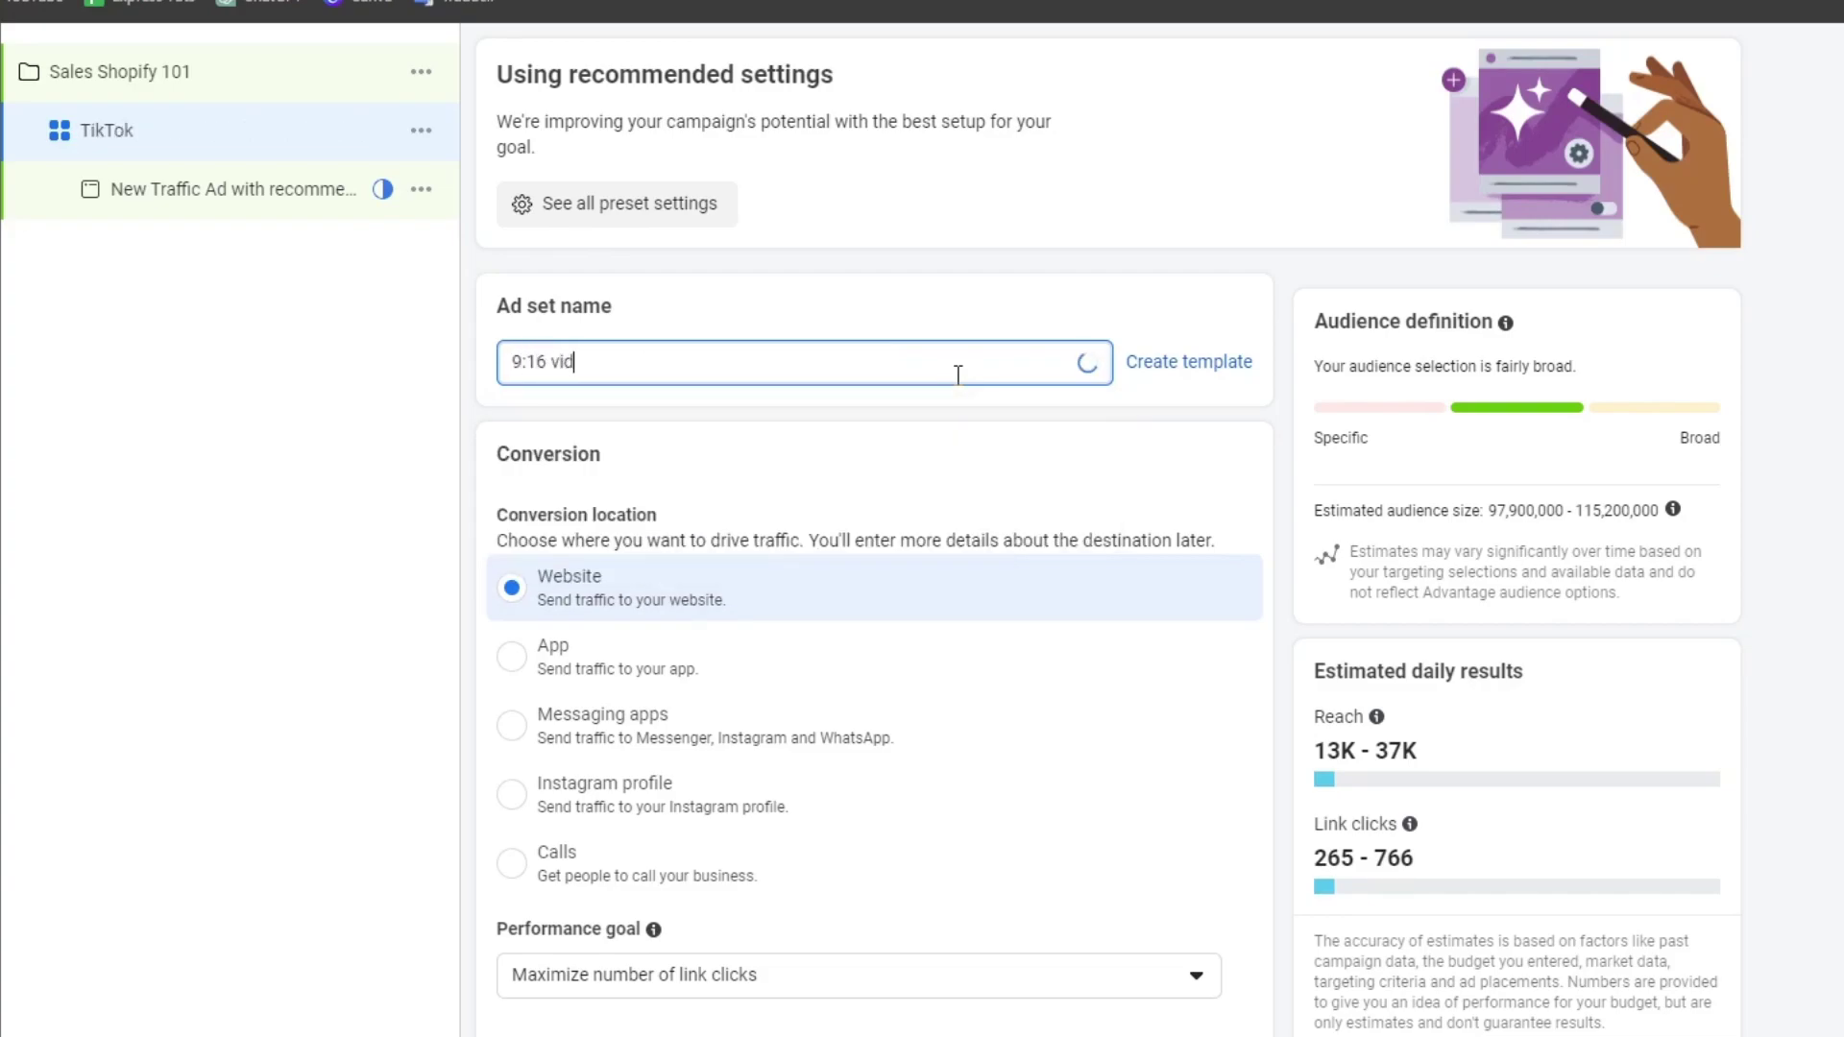
text(eo formats)
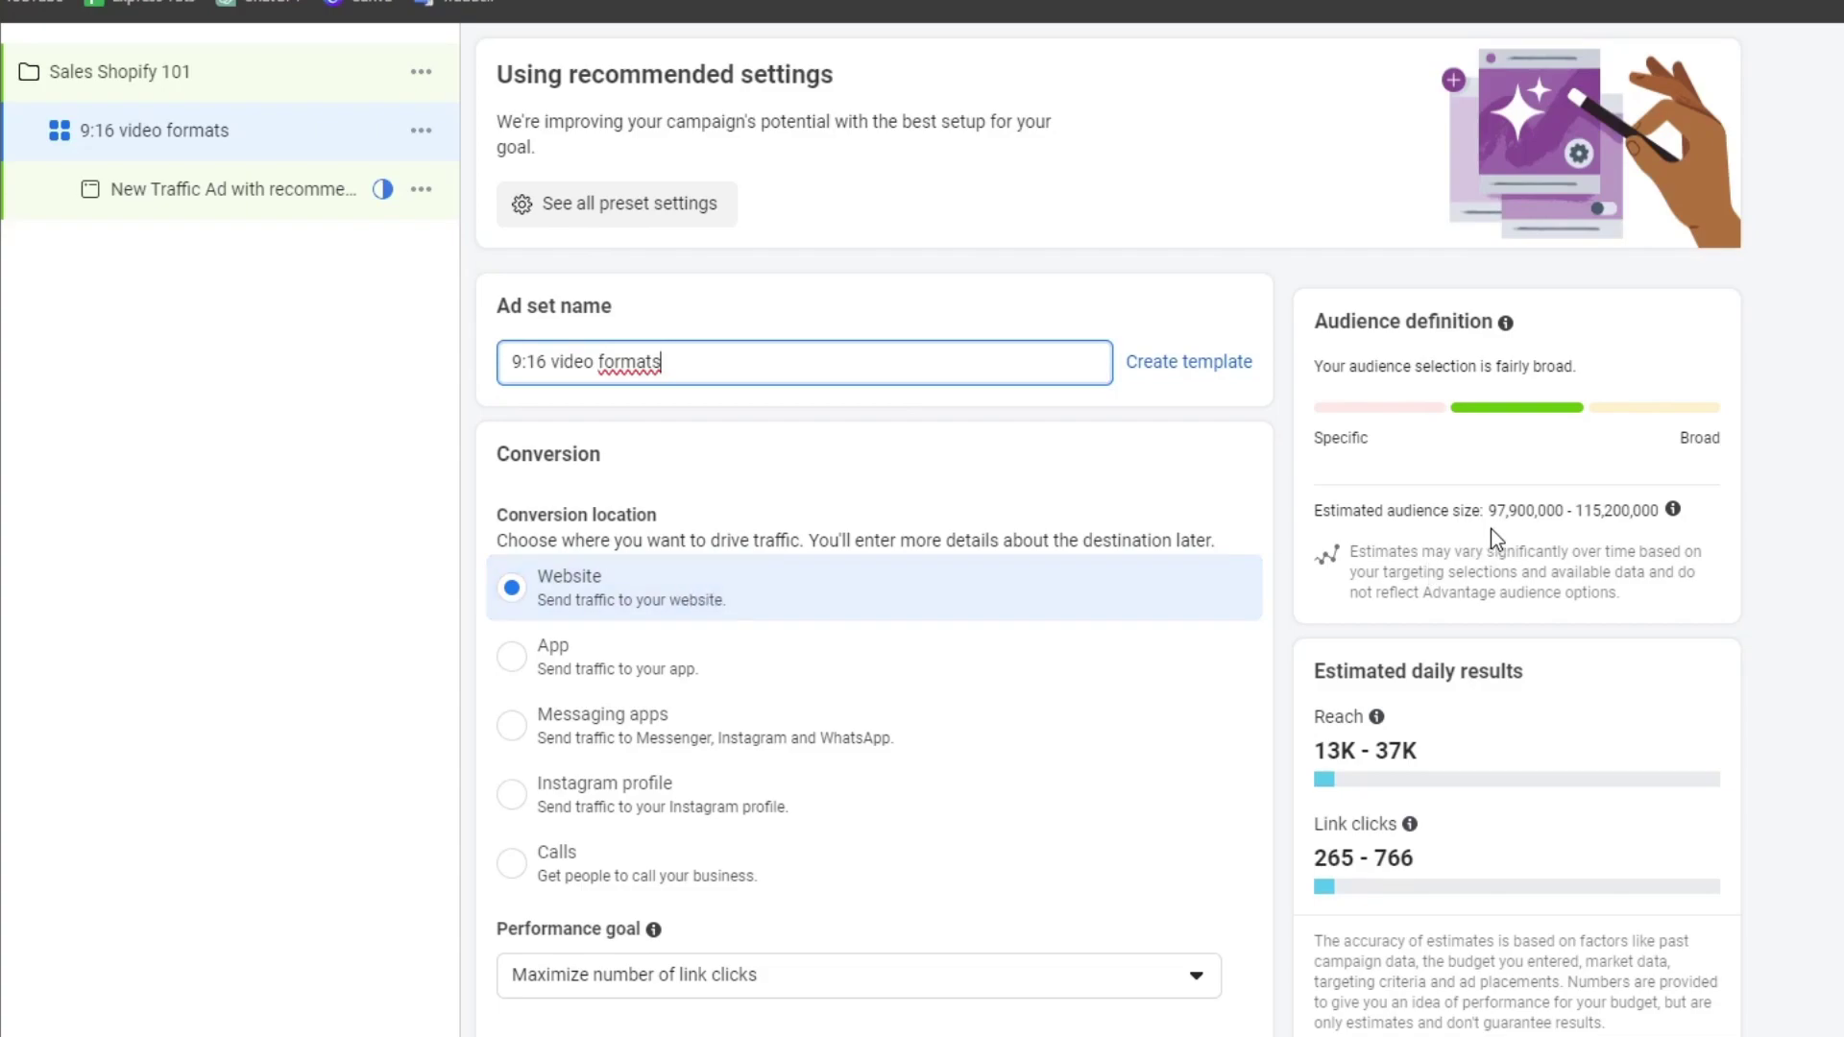
Step: Highlight the current audience size, daily reach and link click estimates
drag(1490, 510, 1569, 512)
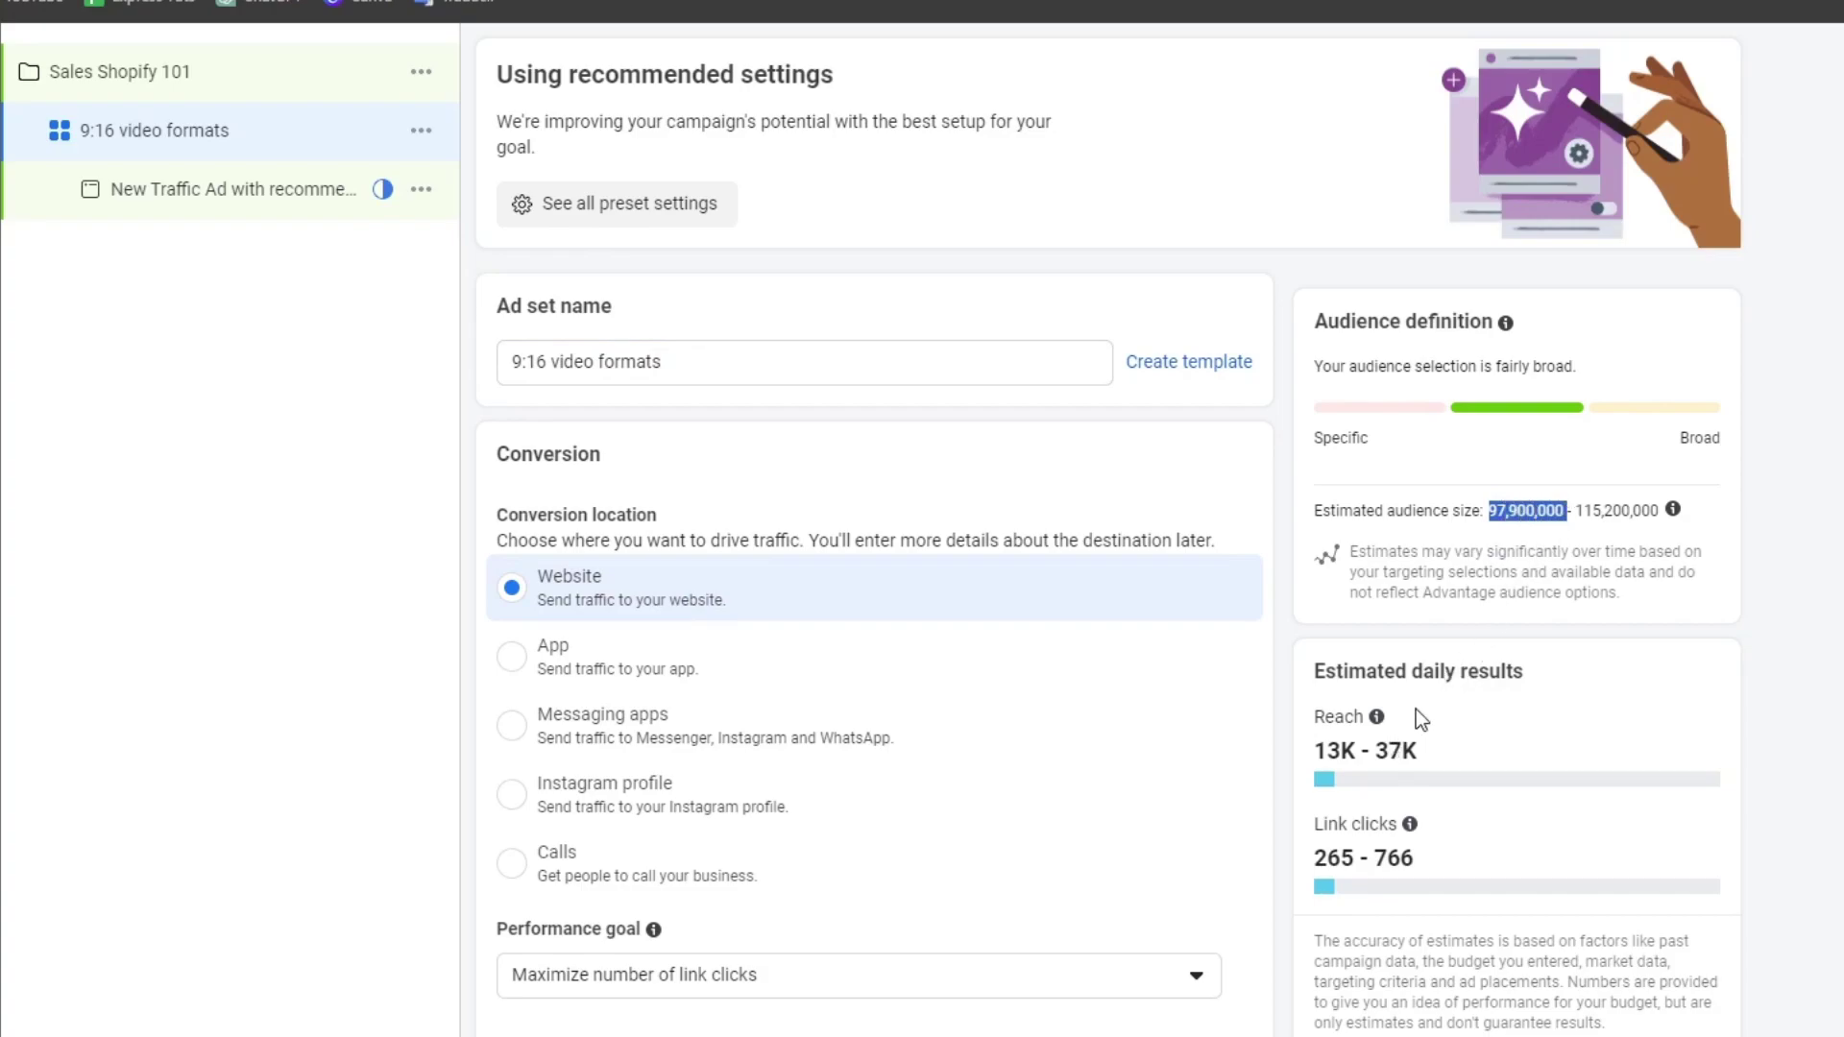
drag(1368, 671, 1587, 673)
scroll(1586, 673, down, 1)
scroll(1593, 685, down, 1)
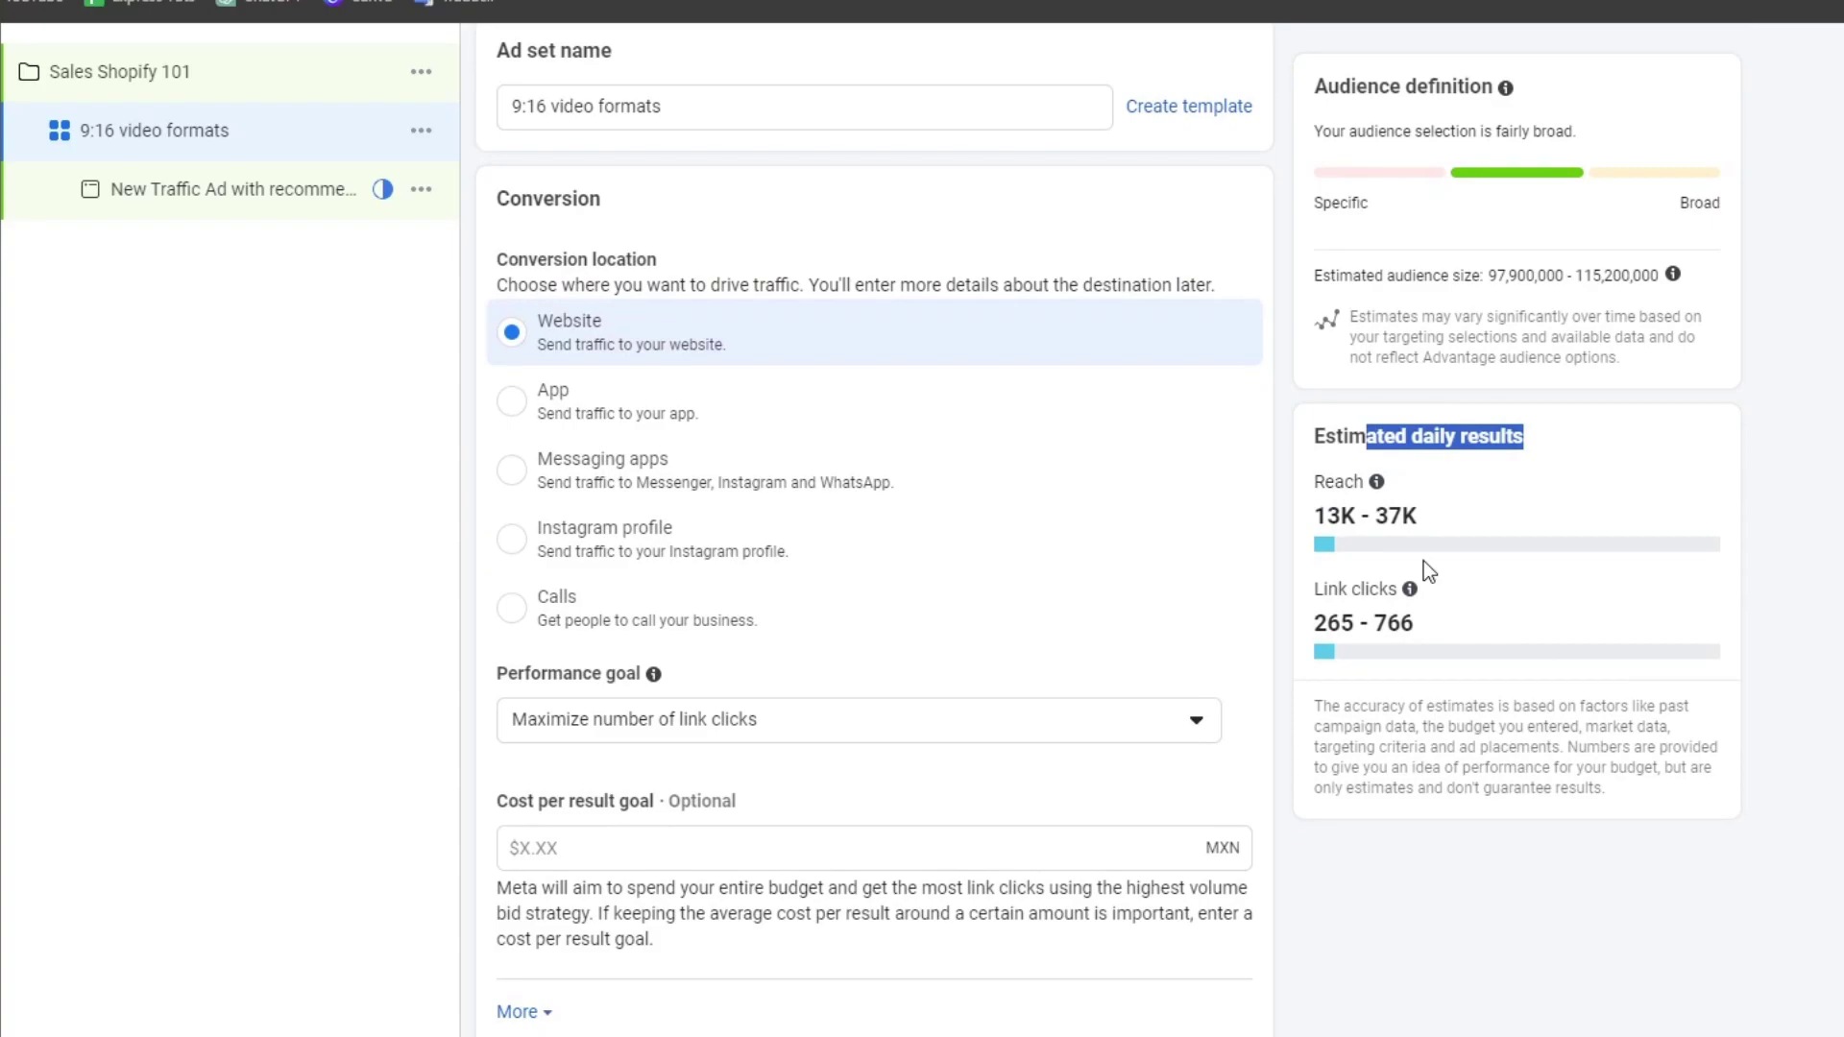
drag(1327, 515, 1348, 512)
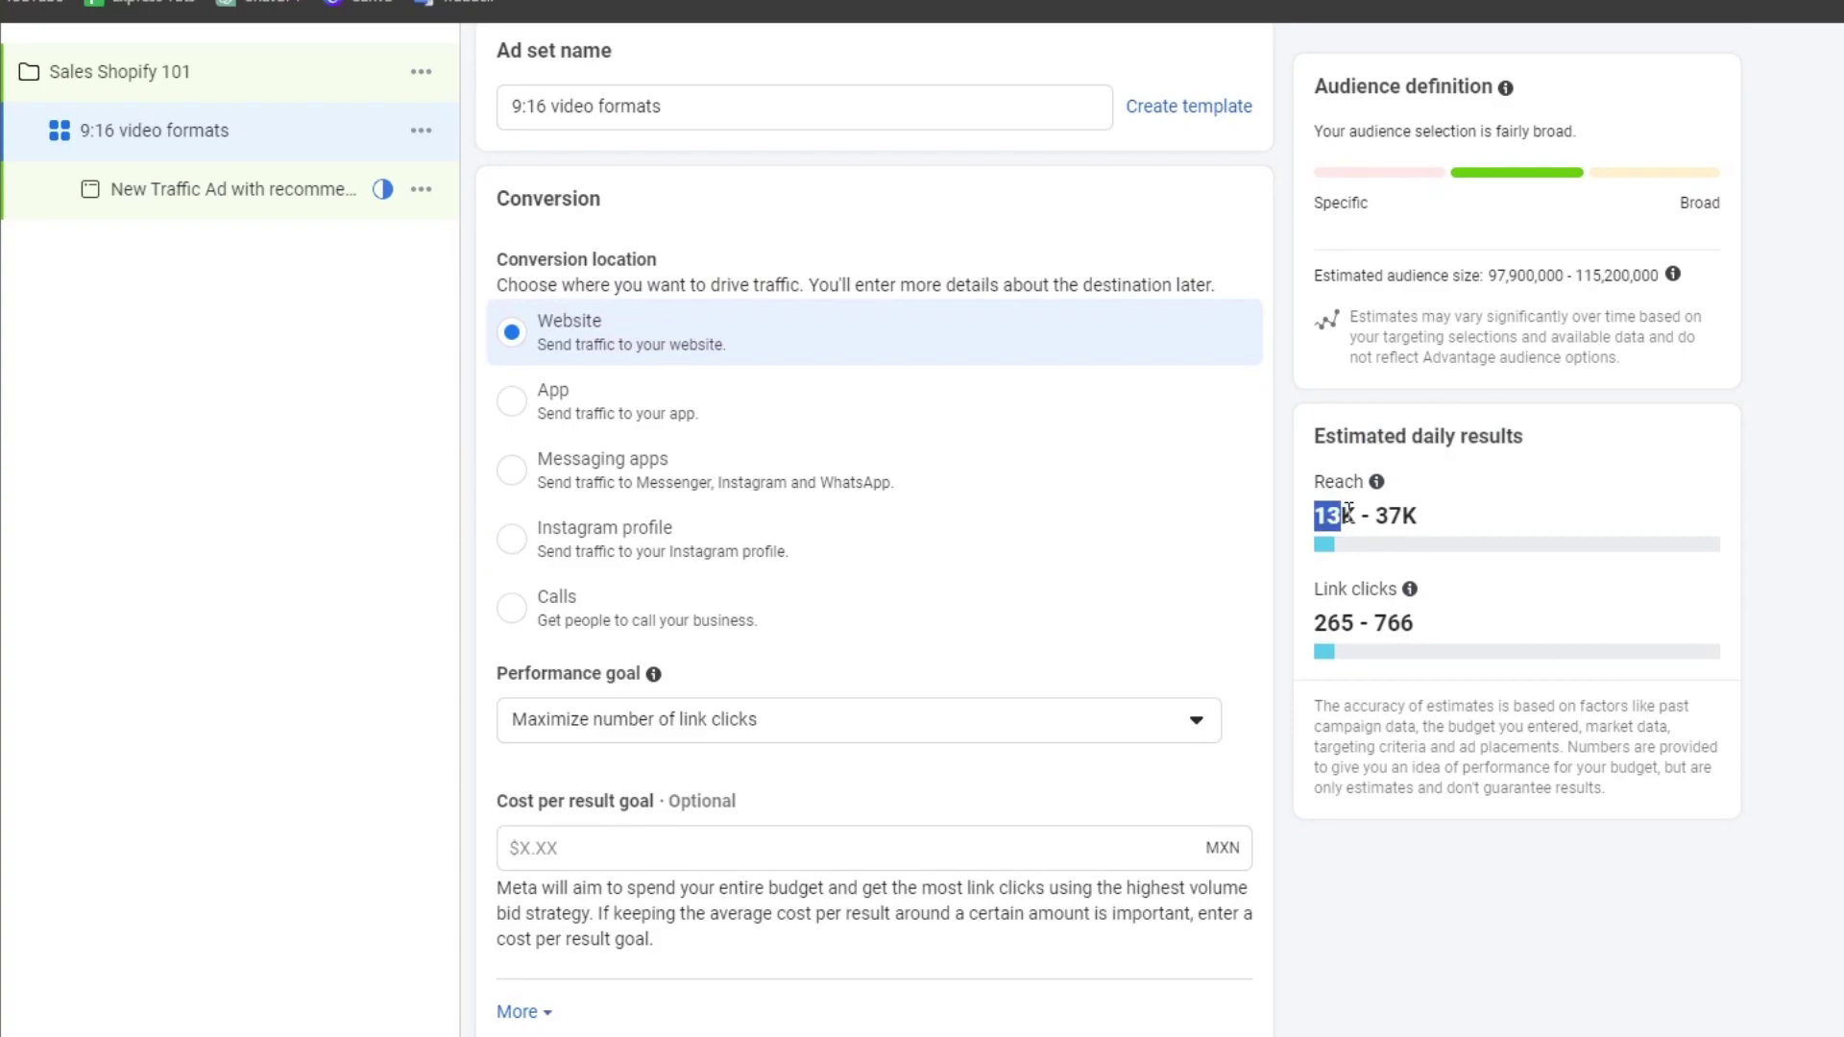
drag(1313, 624, 1364, 619)
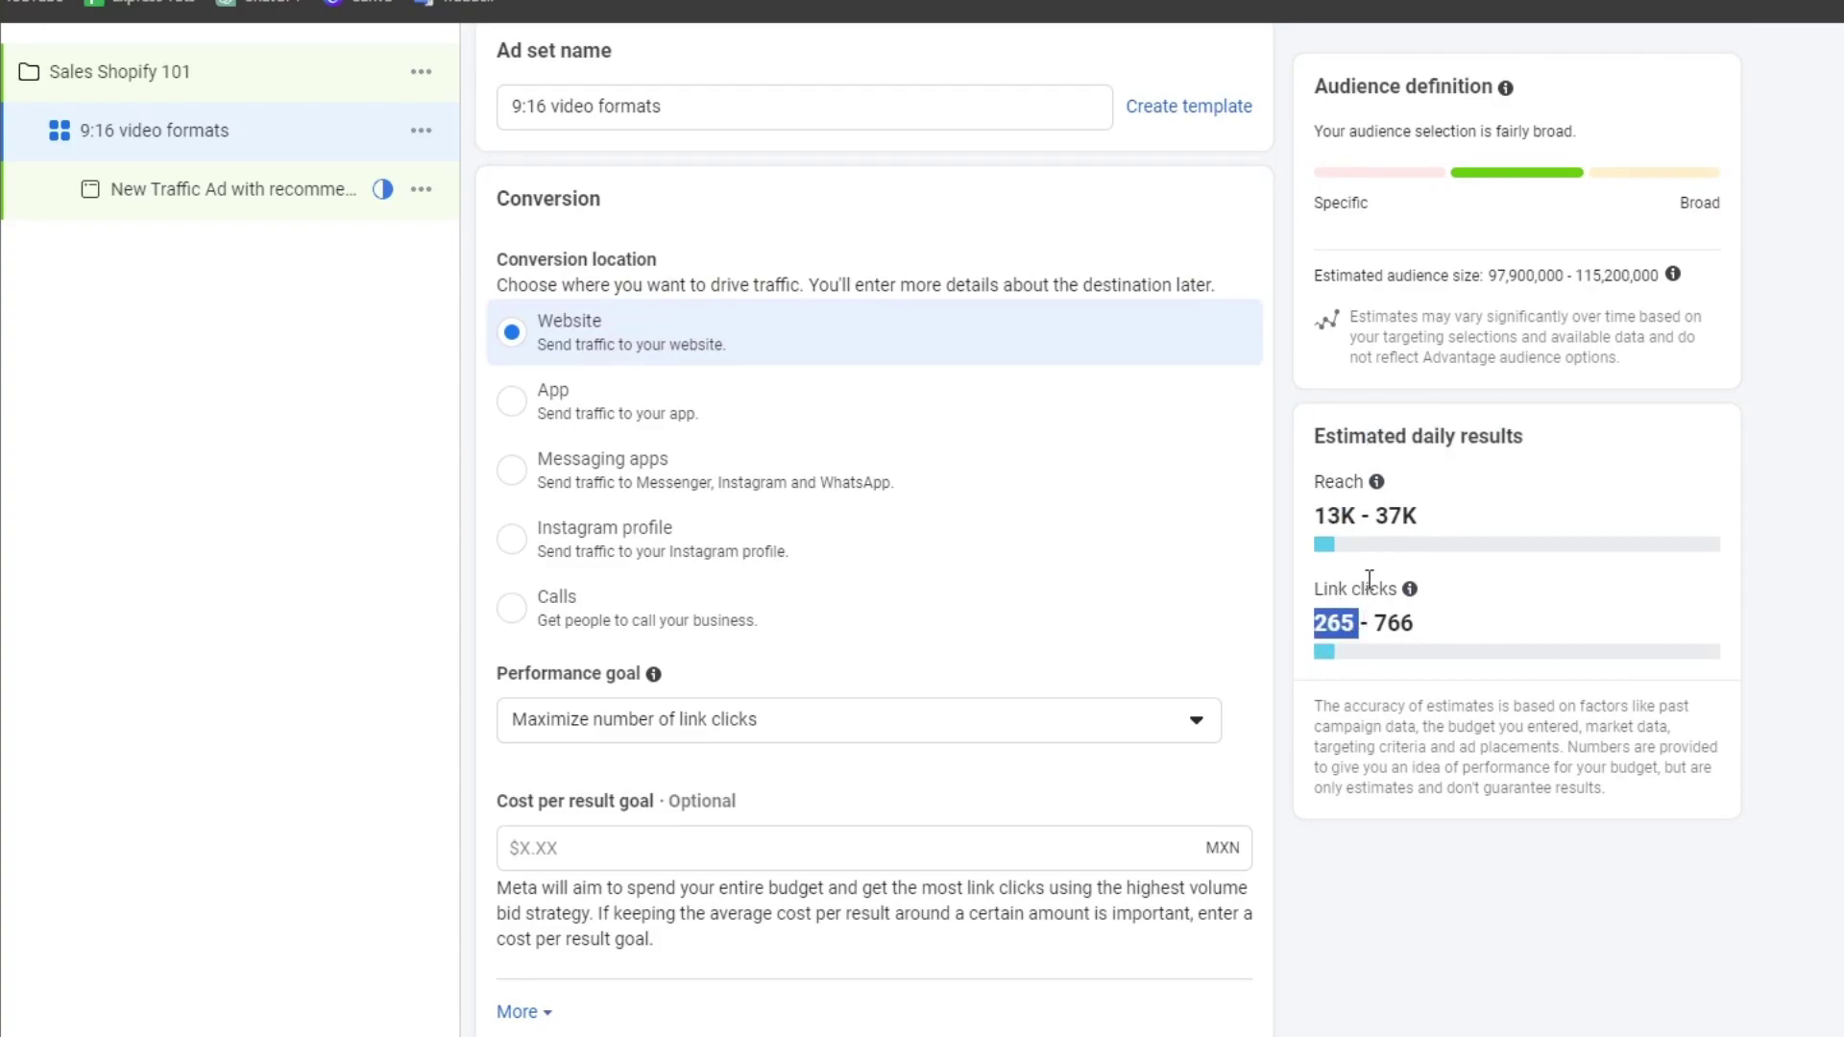
click(1813, 588)
scroll(913, 609, down, 8)
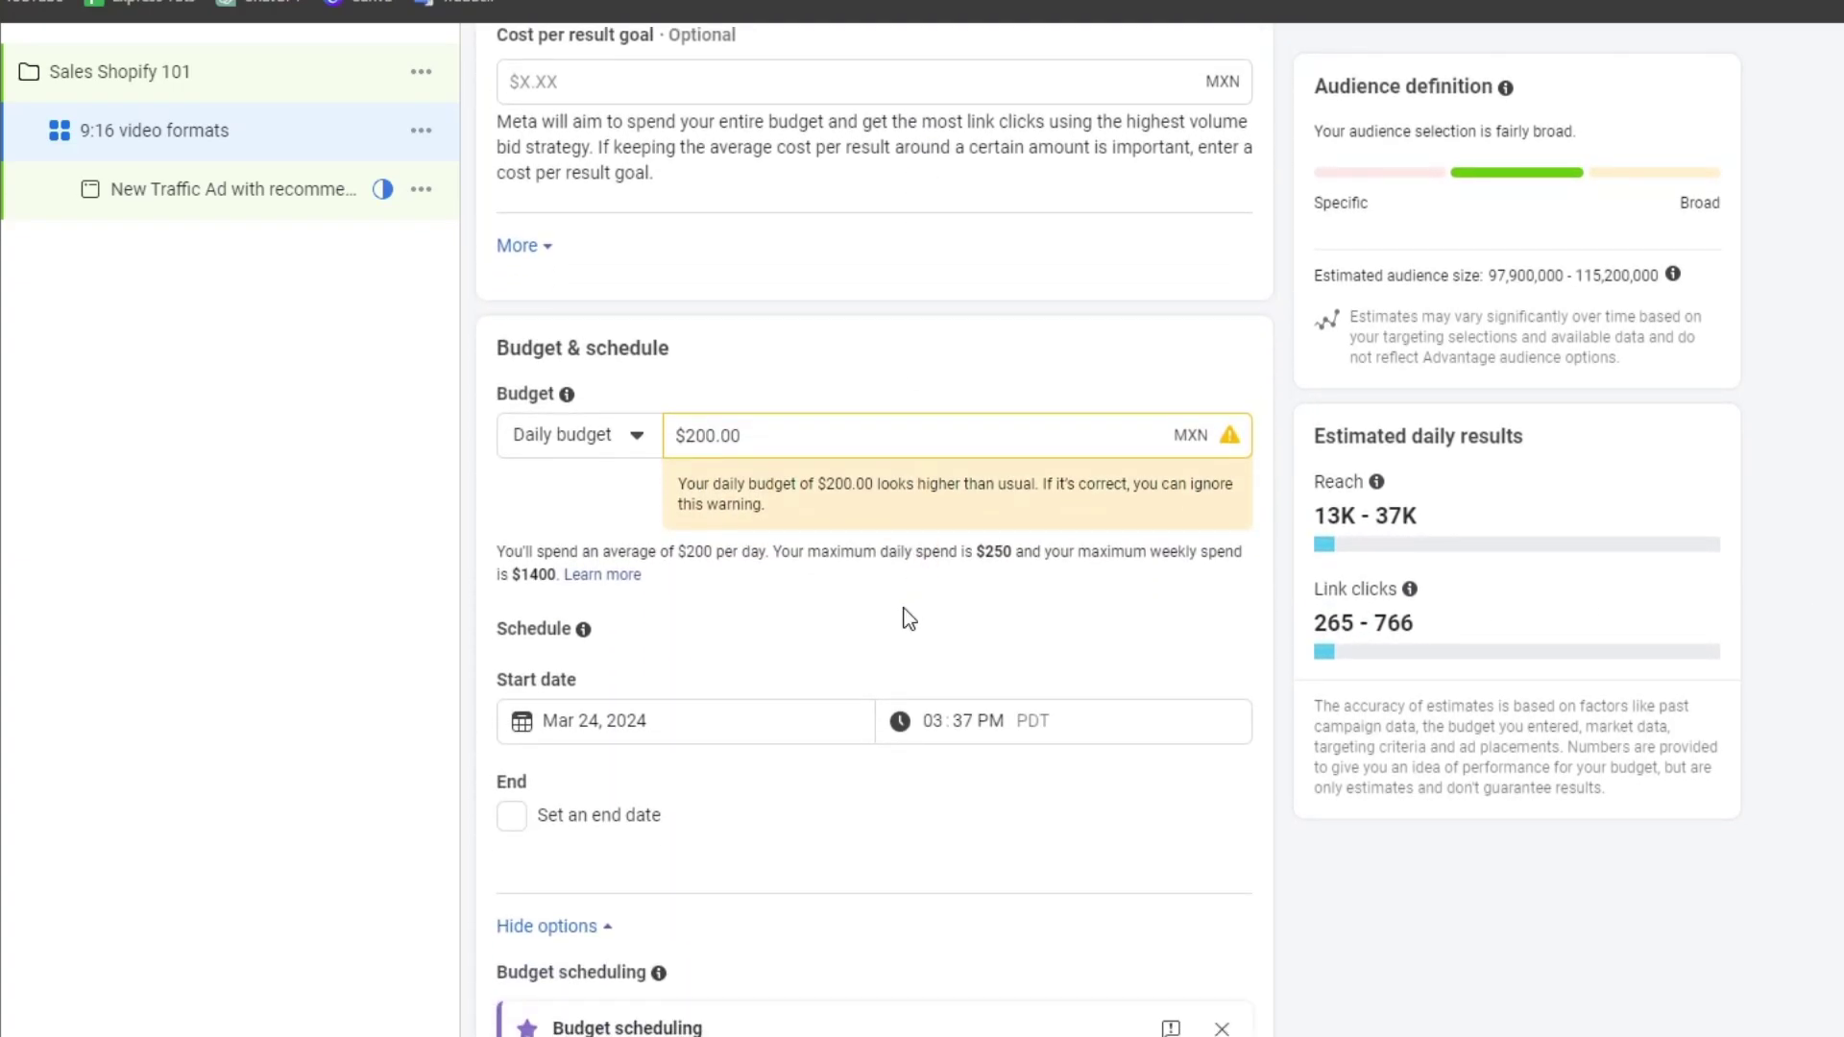
Step: Set the daily budget to $40.00 MXN and highlight the updated reach and link click estimates
double_click(778, 442)
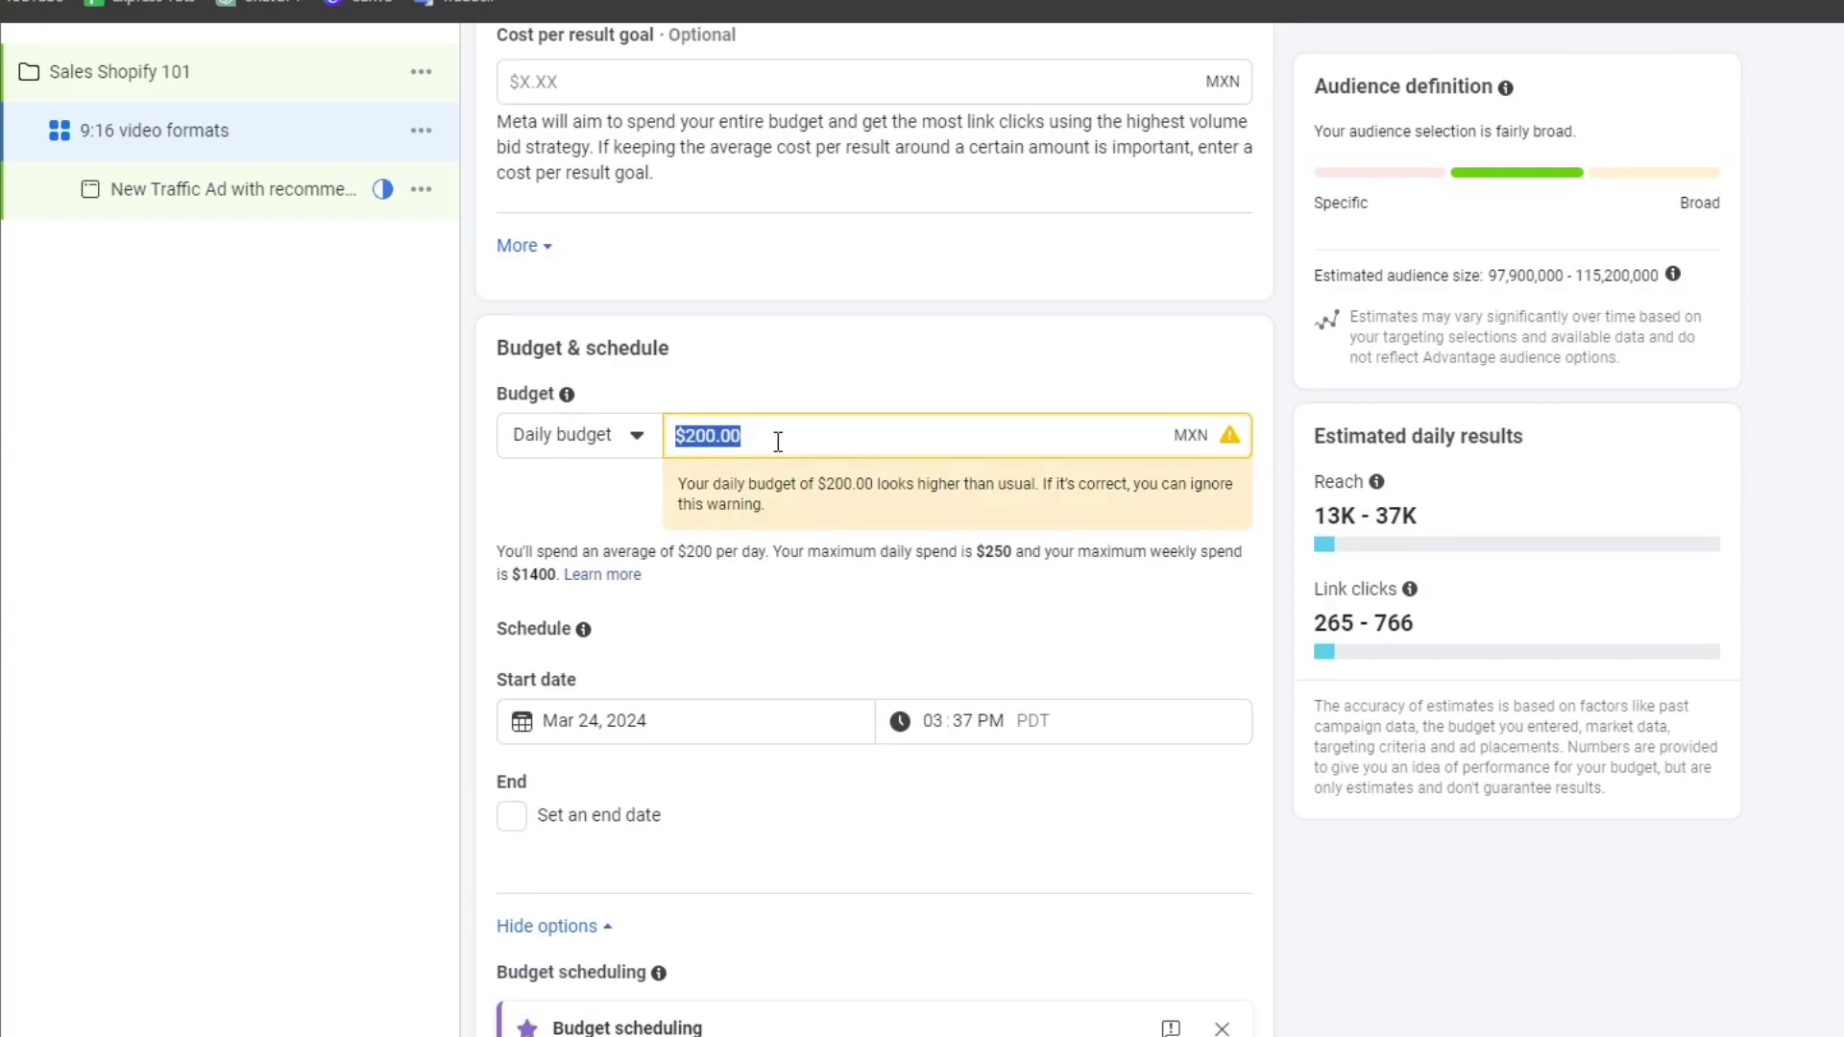
text(40)
click(474, 477)
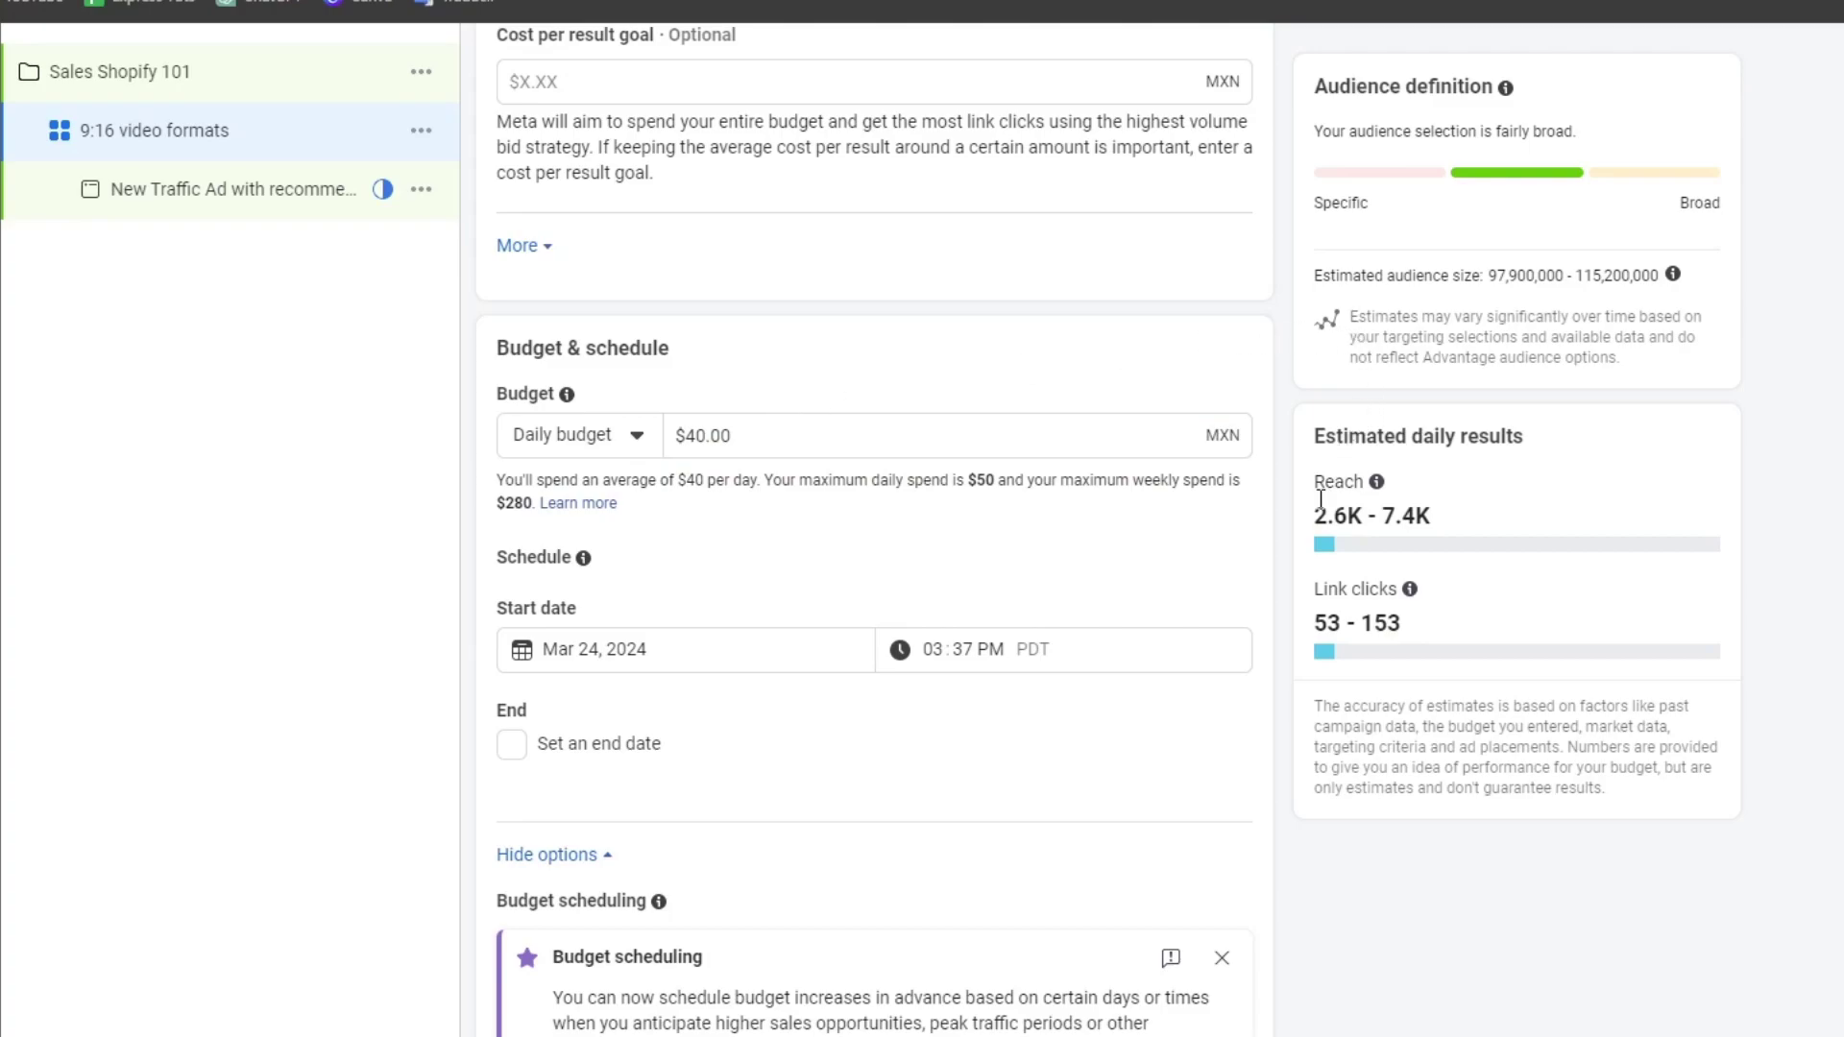
drag(1314, 515, 1371, 507)
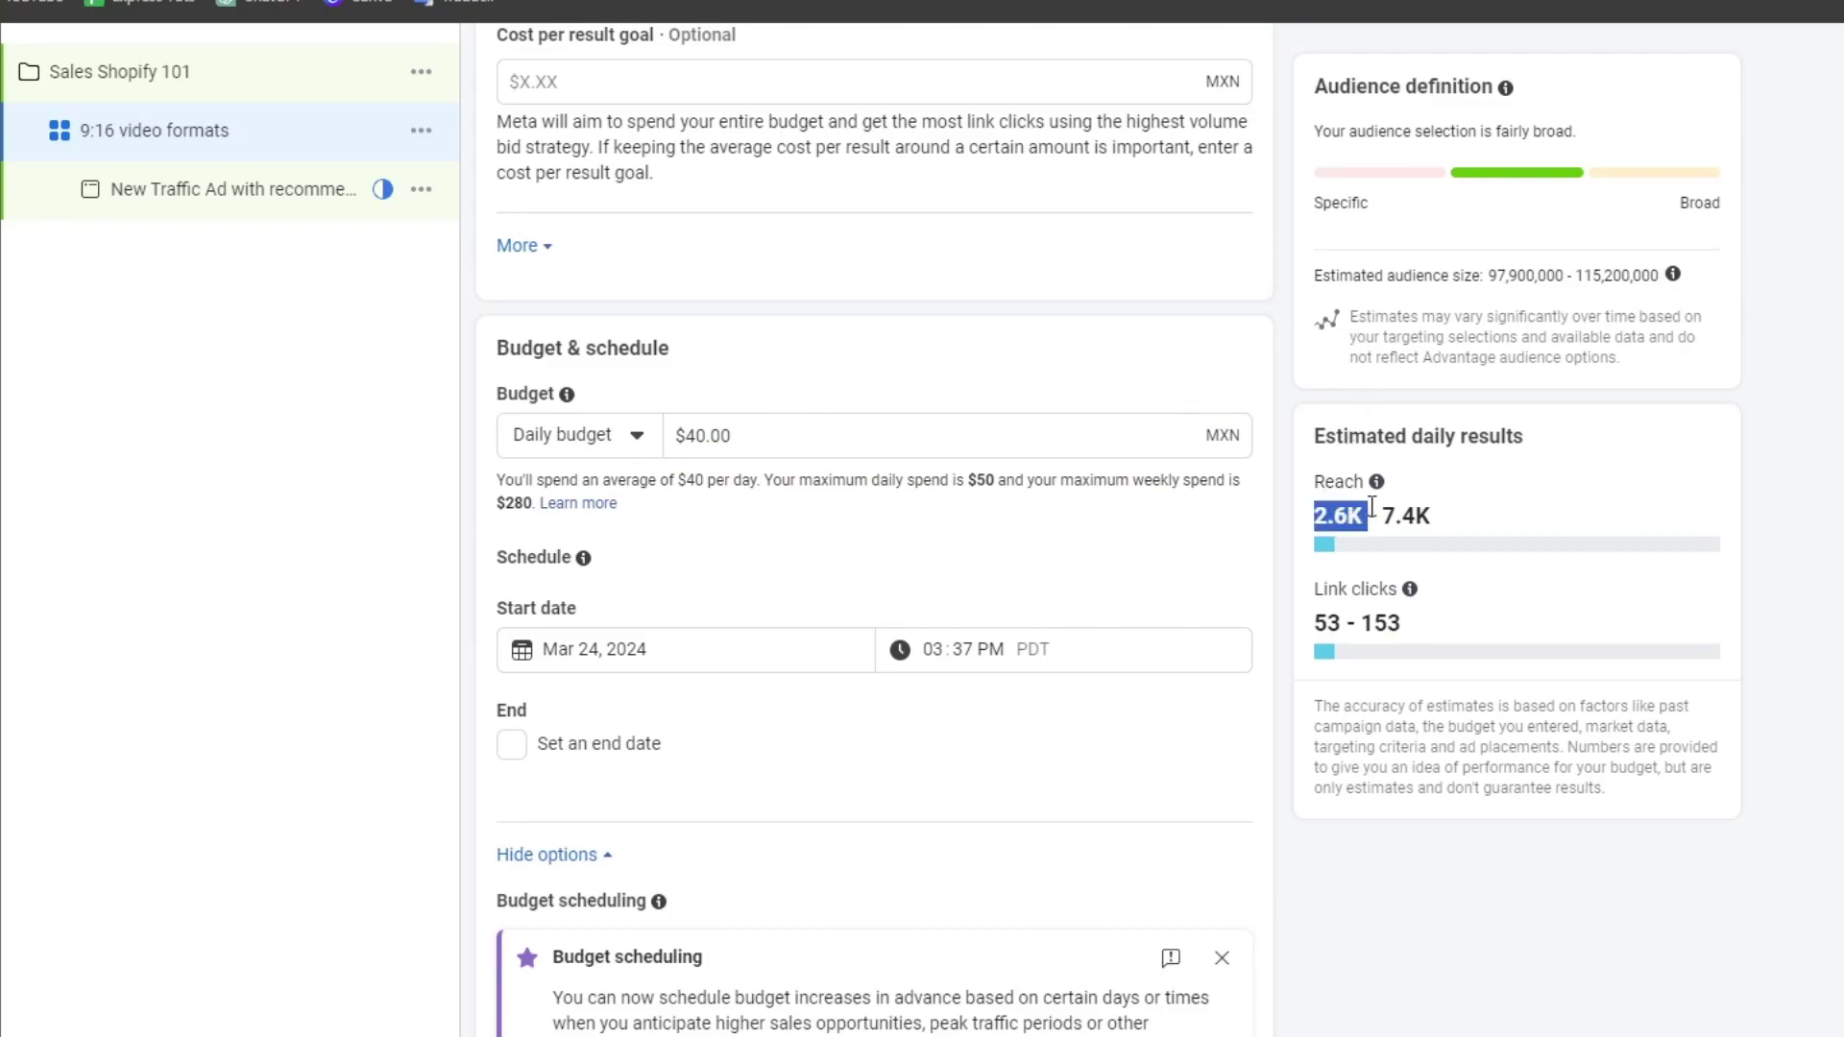
drag(1314, 622, 1349, 622)
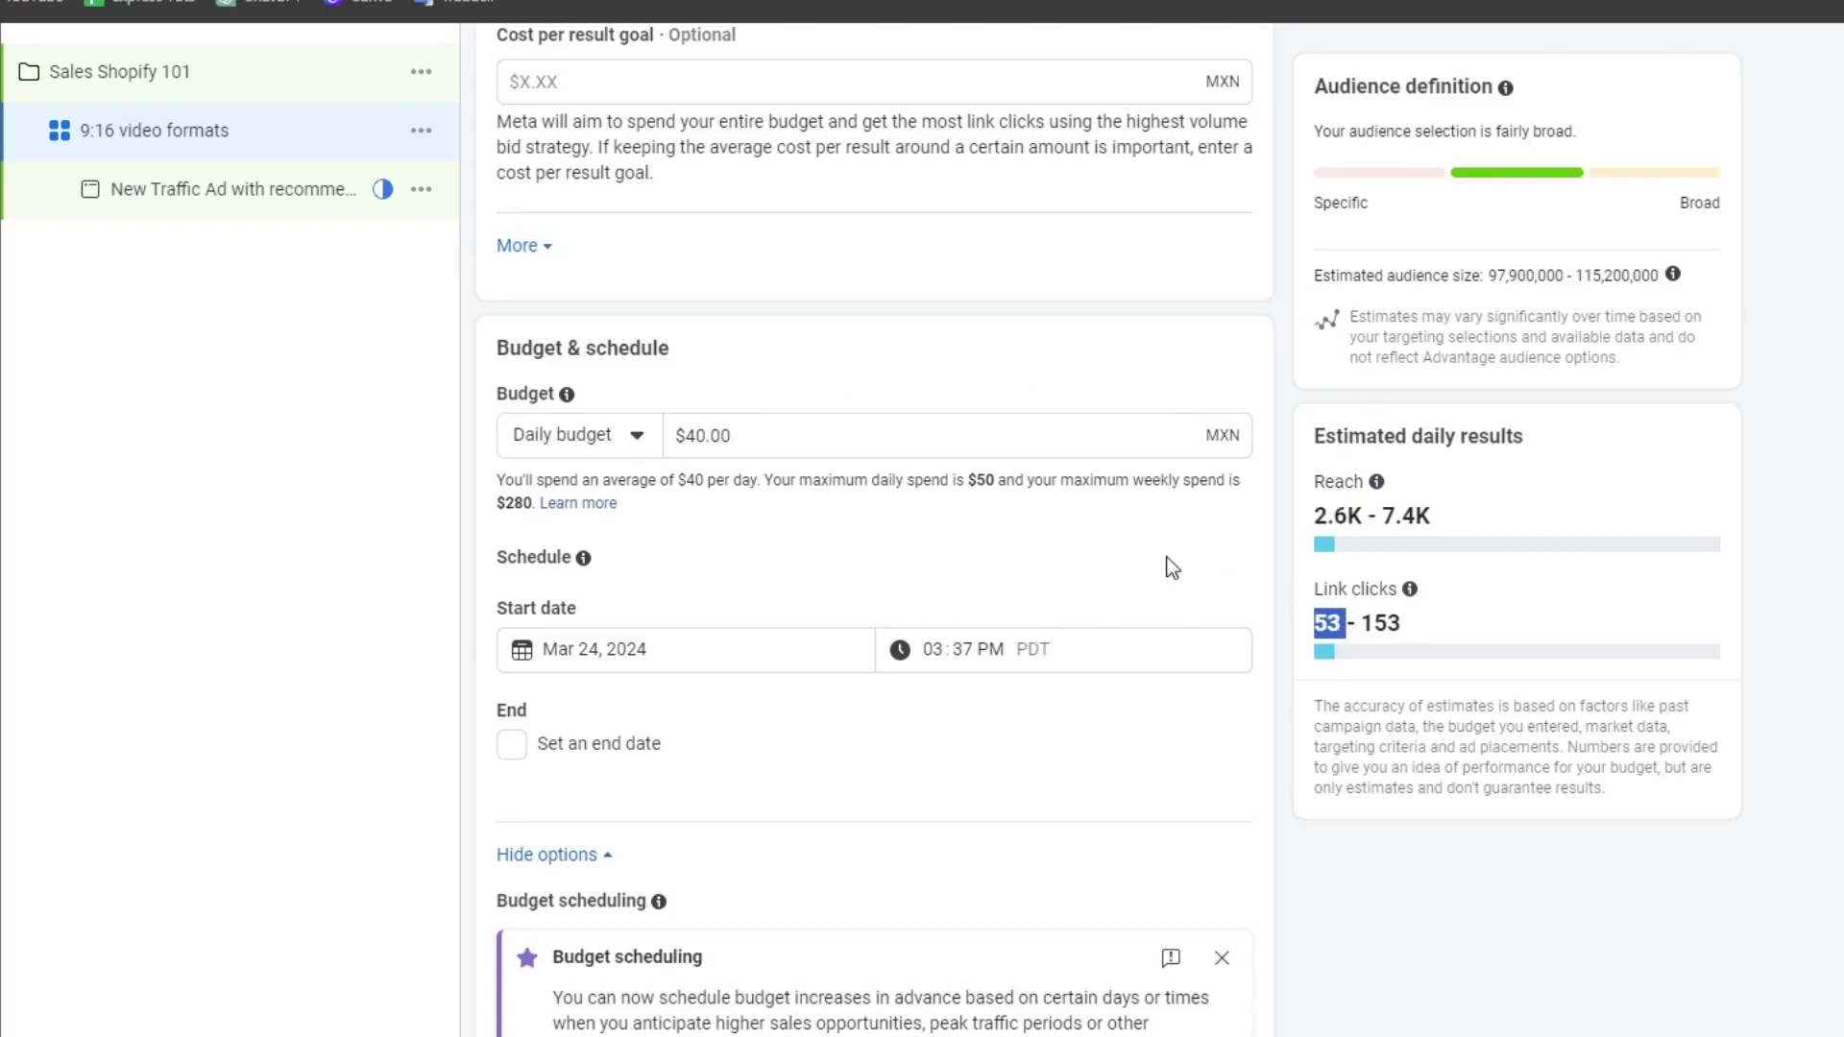
Step: Reveal more audience options and keep the minimum age at 18
scroll(1091, 532, down, 8)
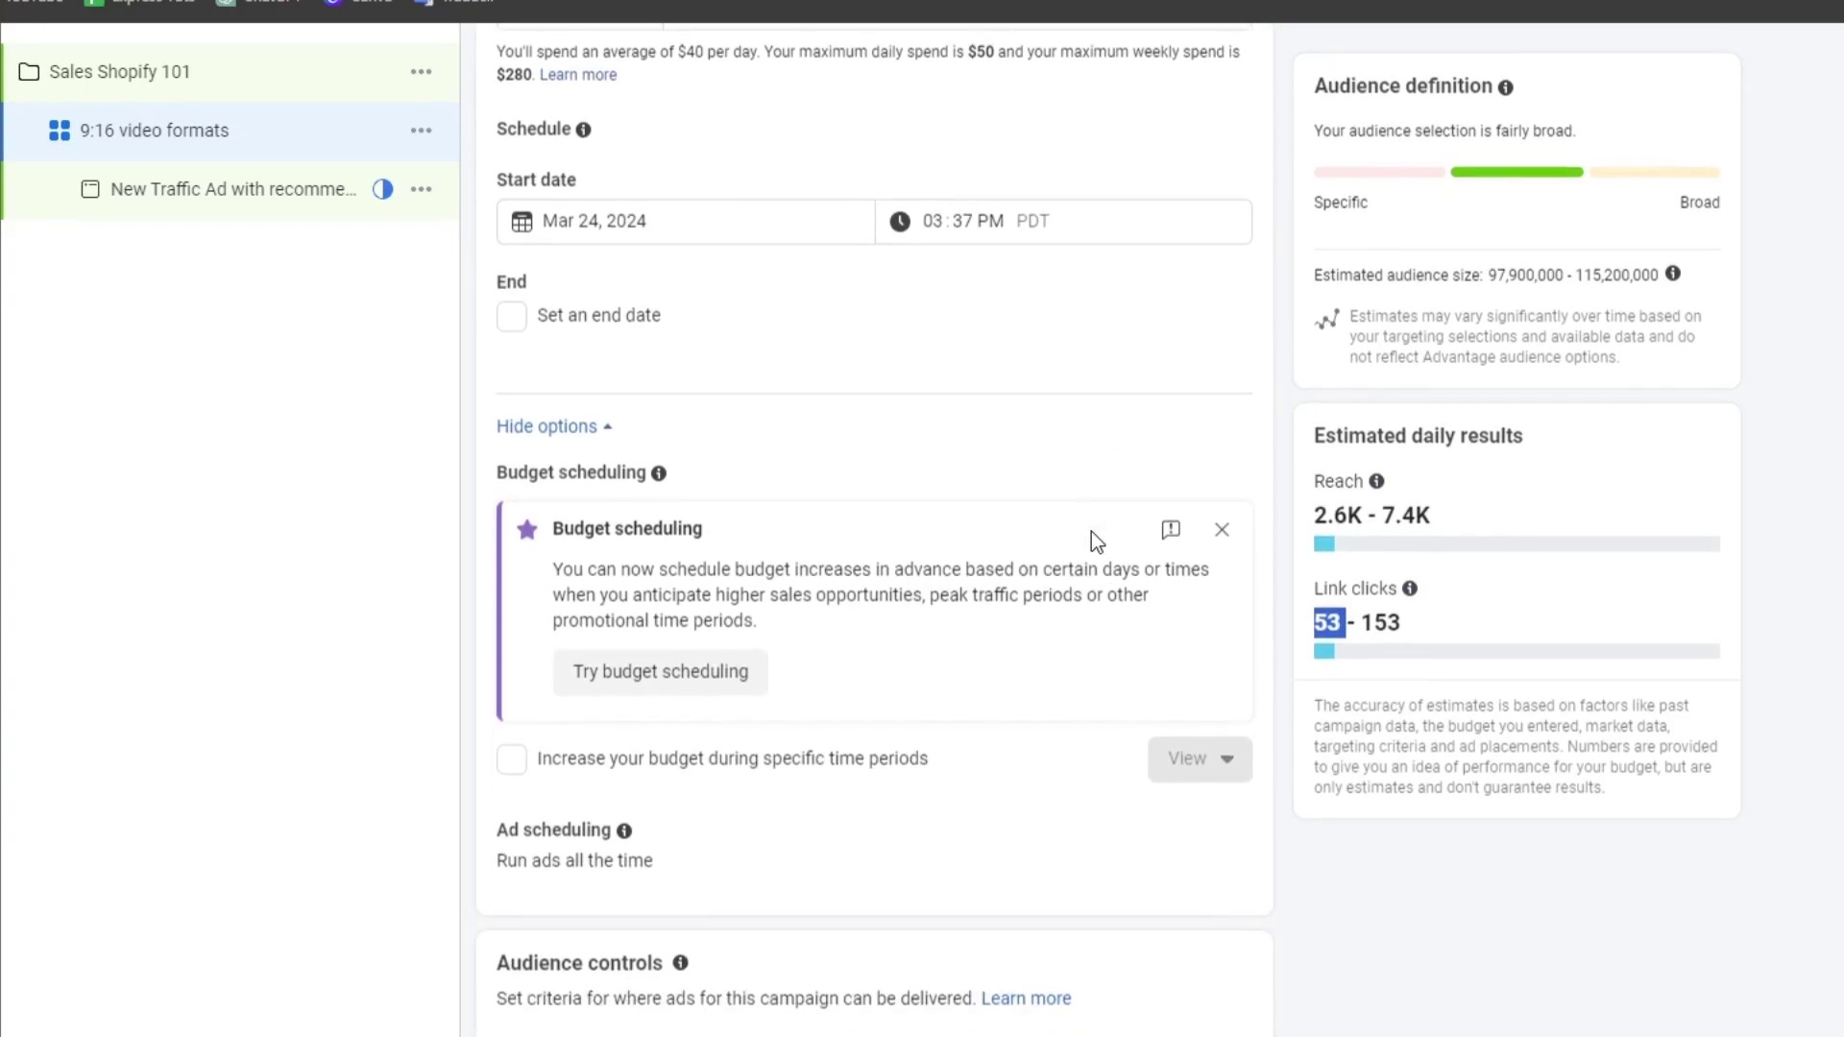
scroll(1091, 532, down, 1)
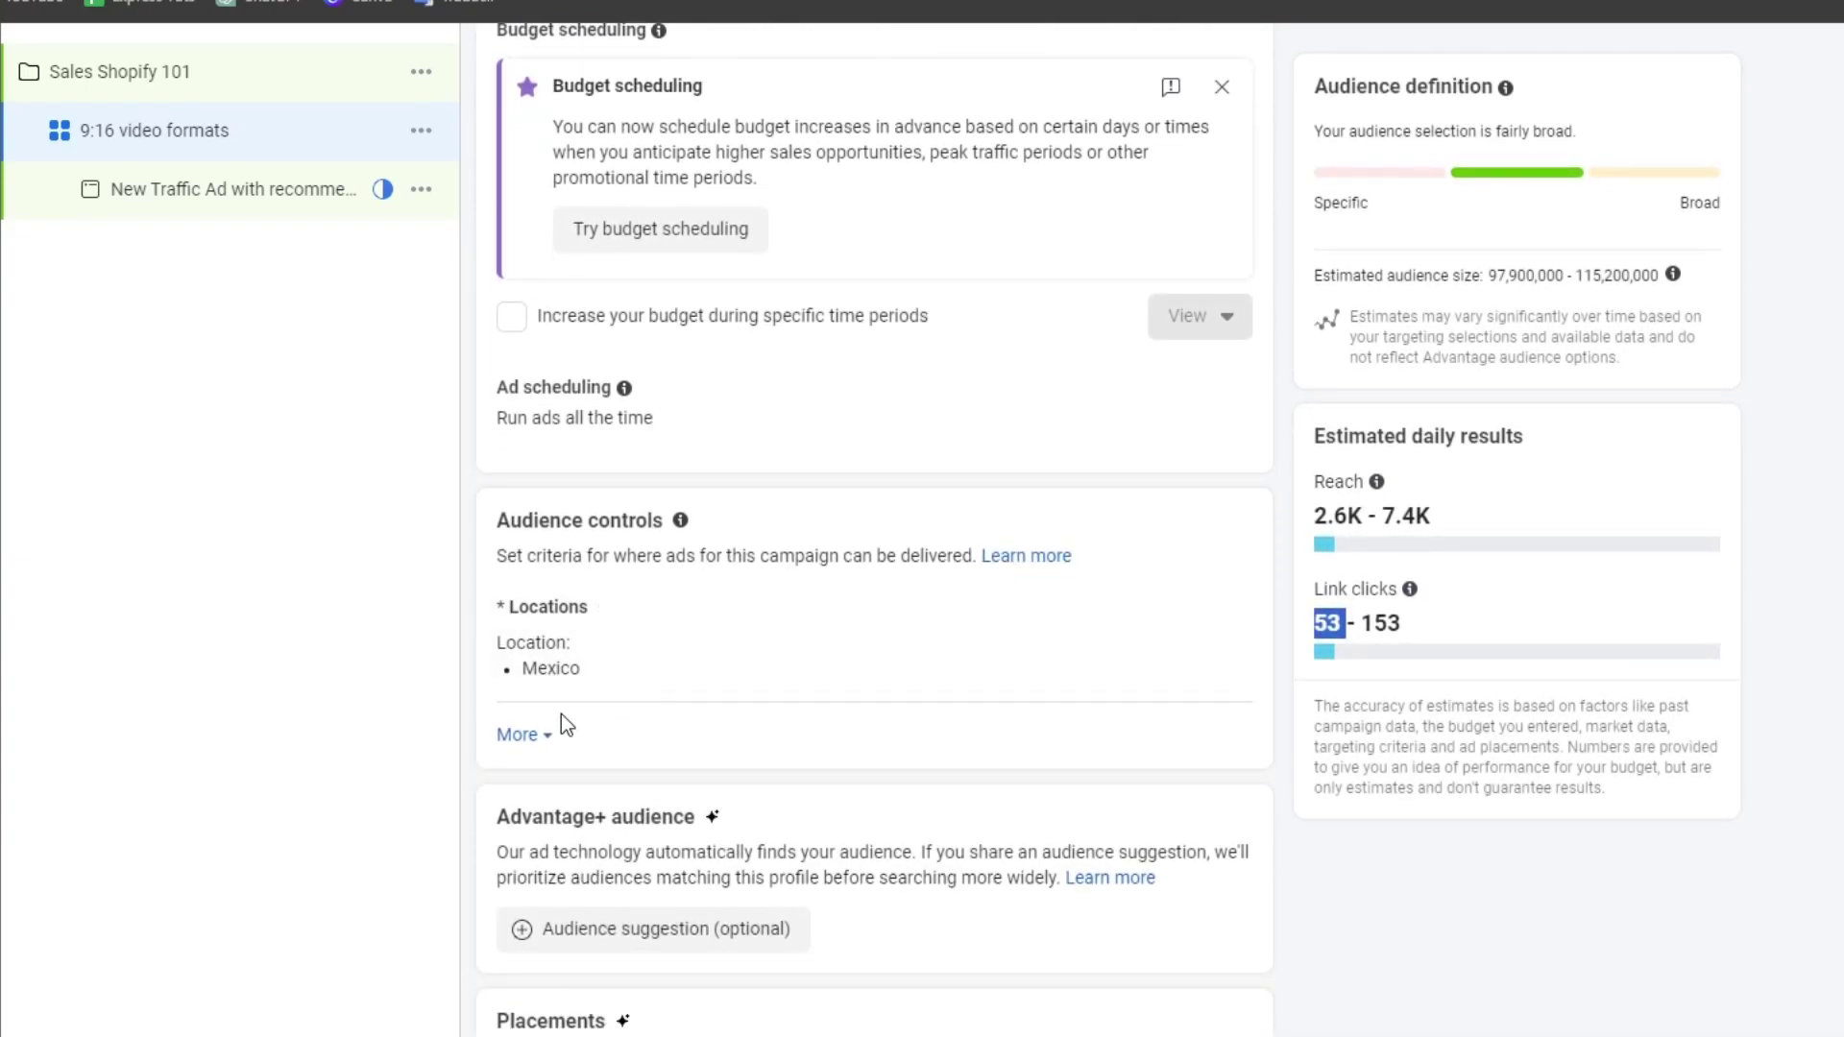
click(524, 735)
scroll(1068, 781, down, 1)
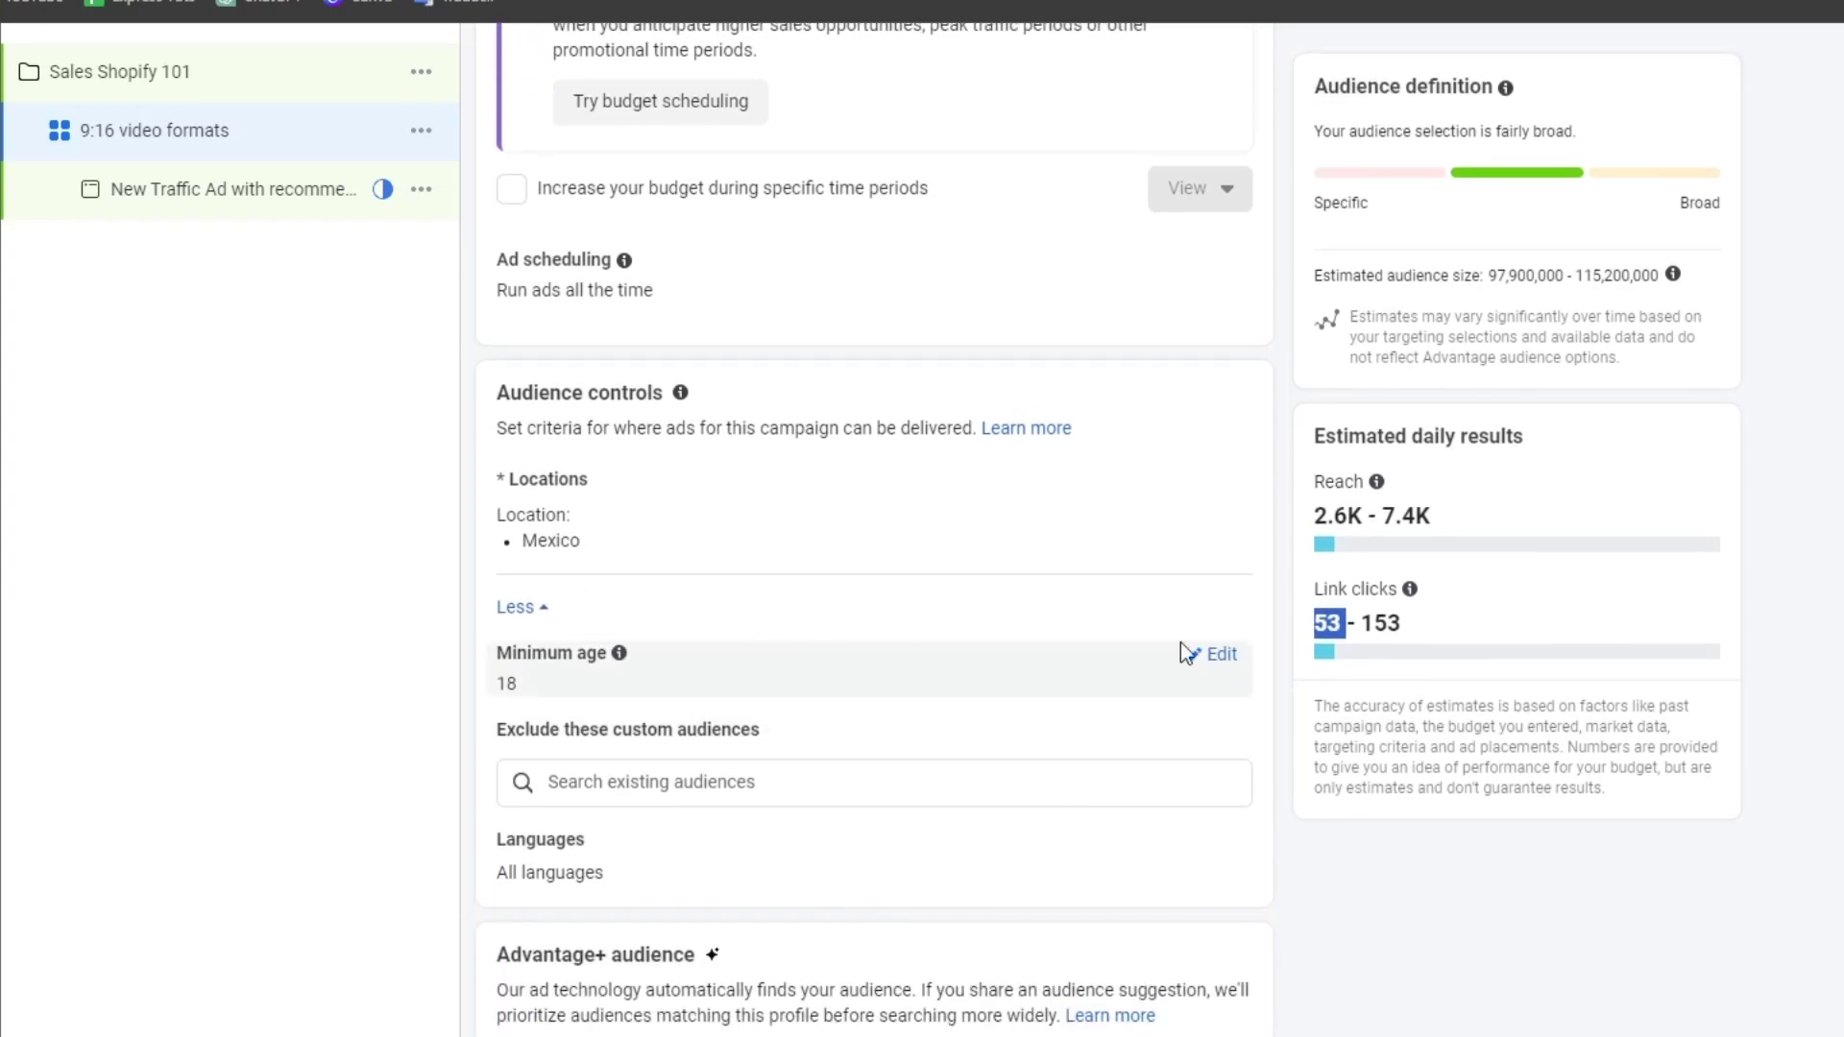
click(1222, 657)
click(566, 696)
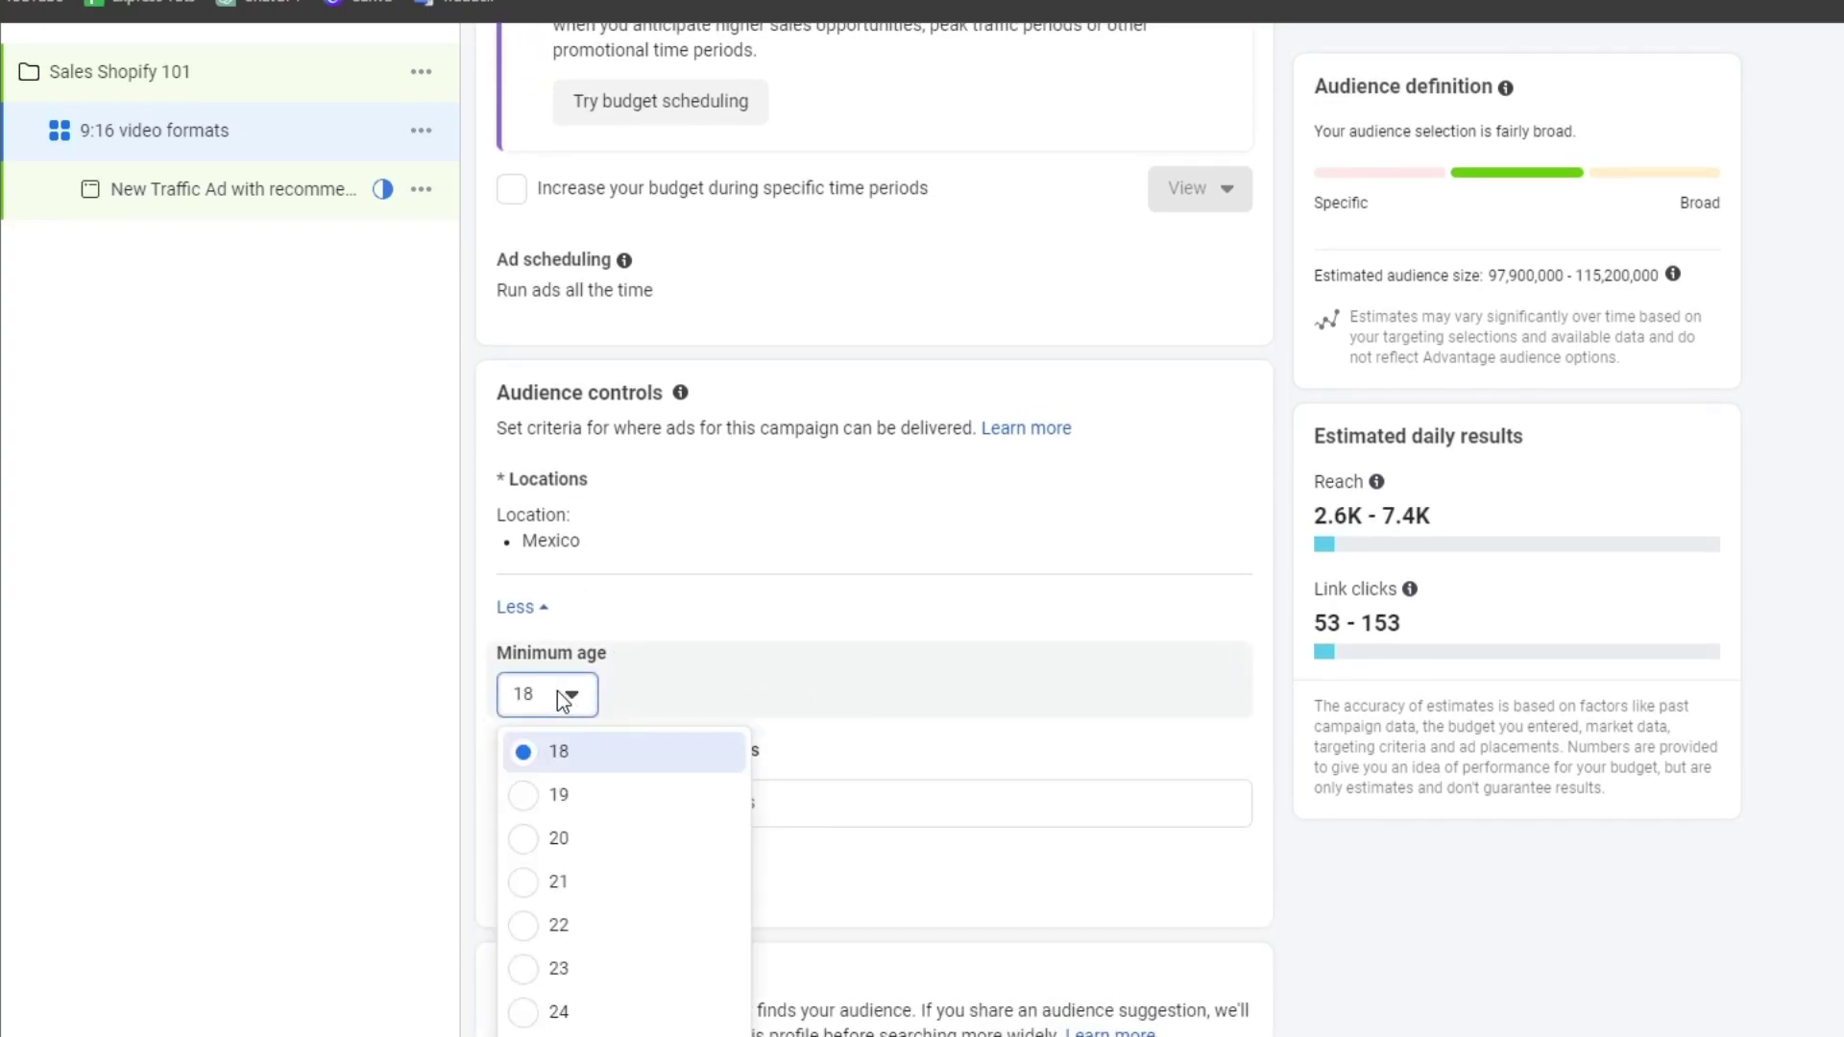
click(622, 756)
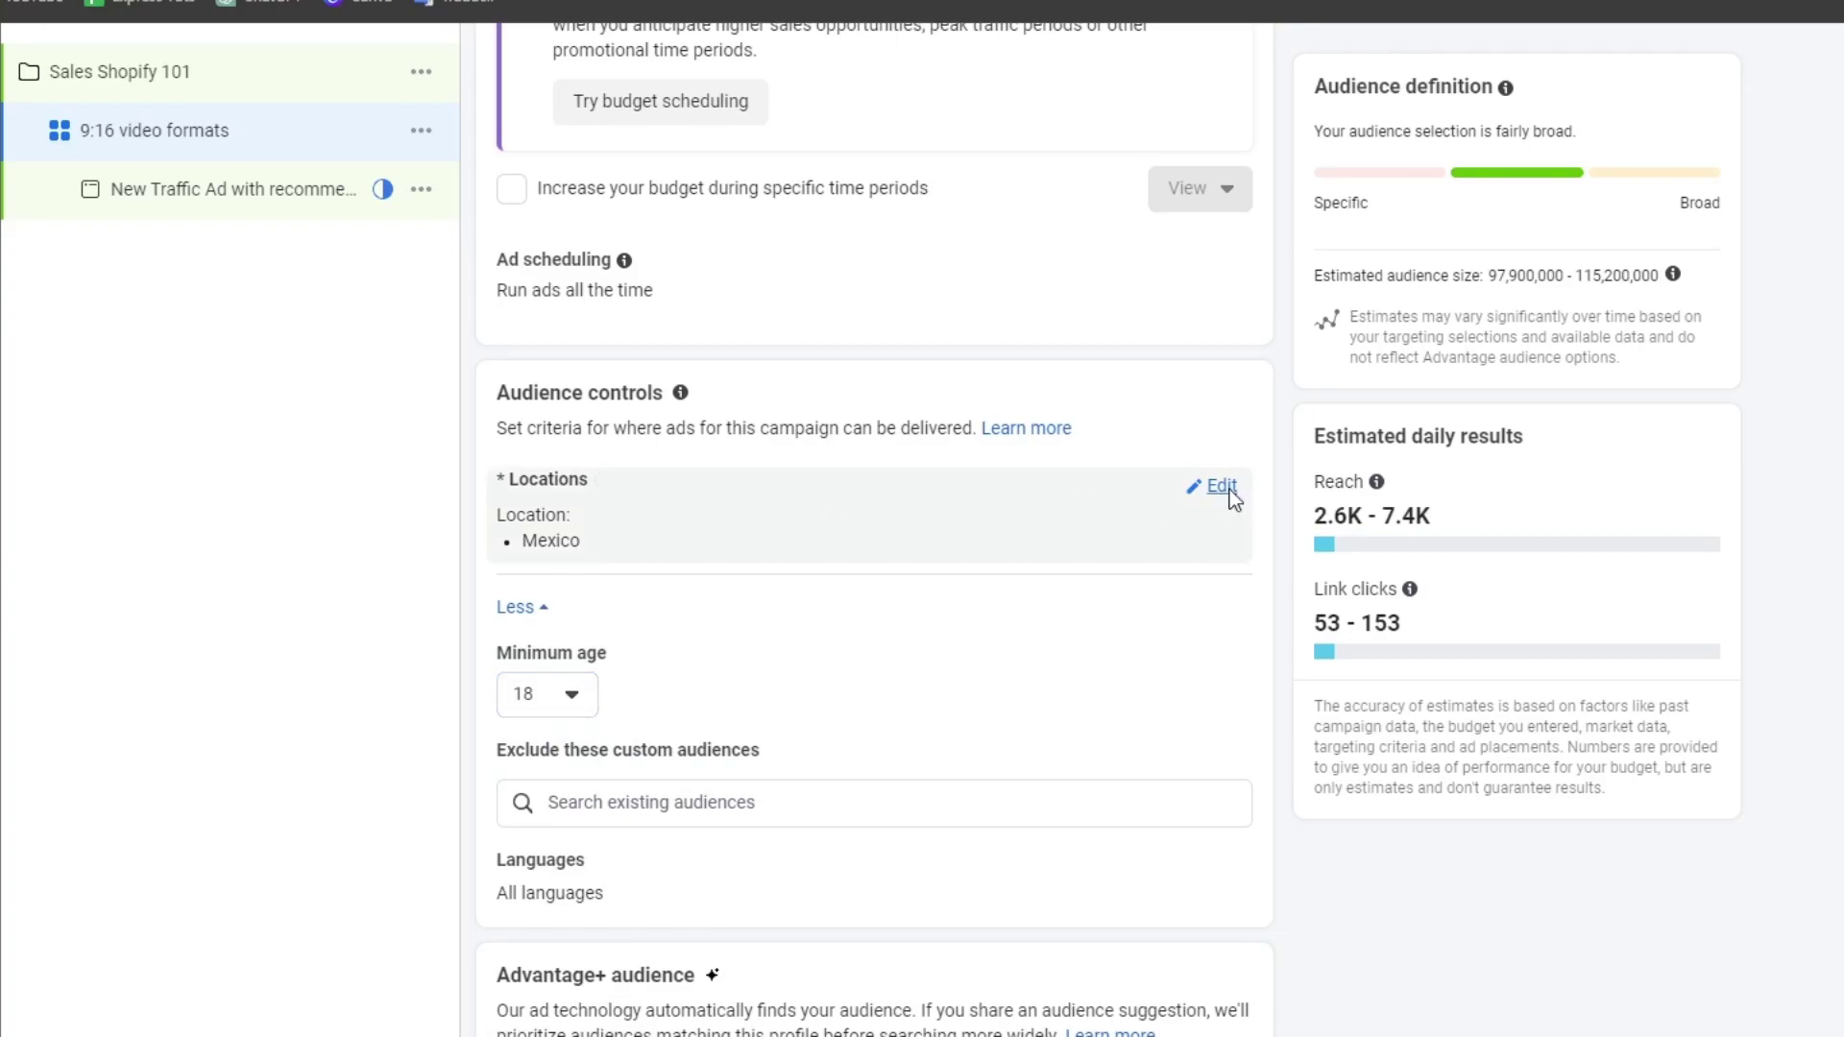
Step: Replace Mexico with North America and Central America as target locations
click(1227, 490)
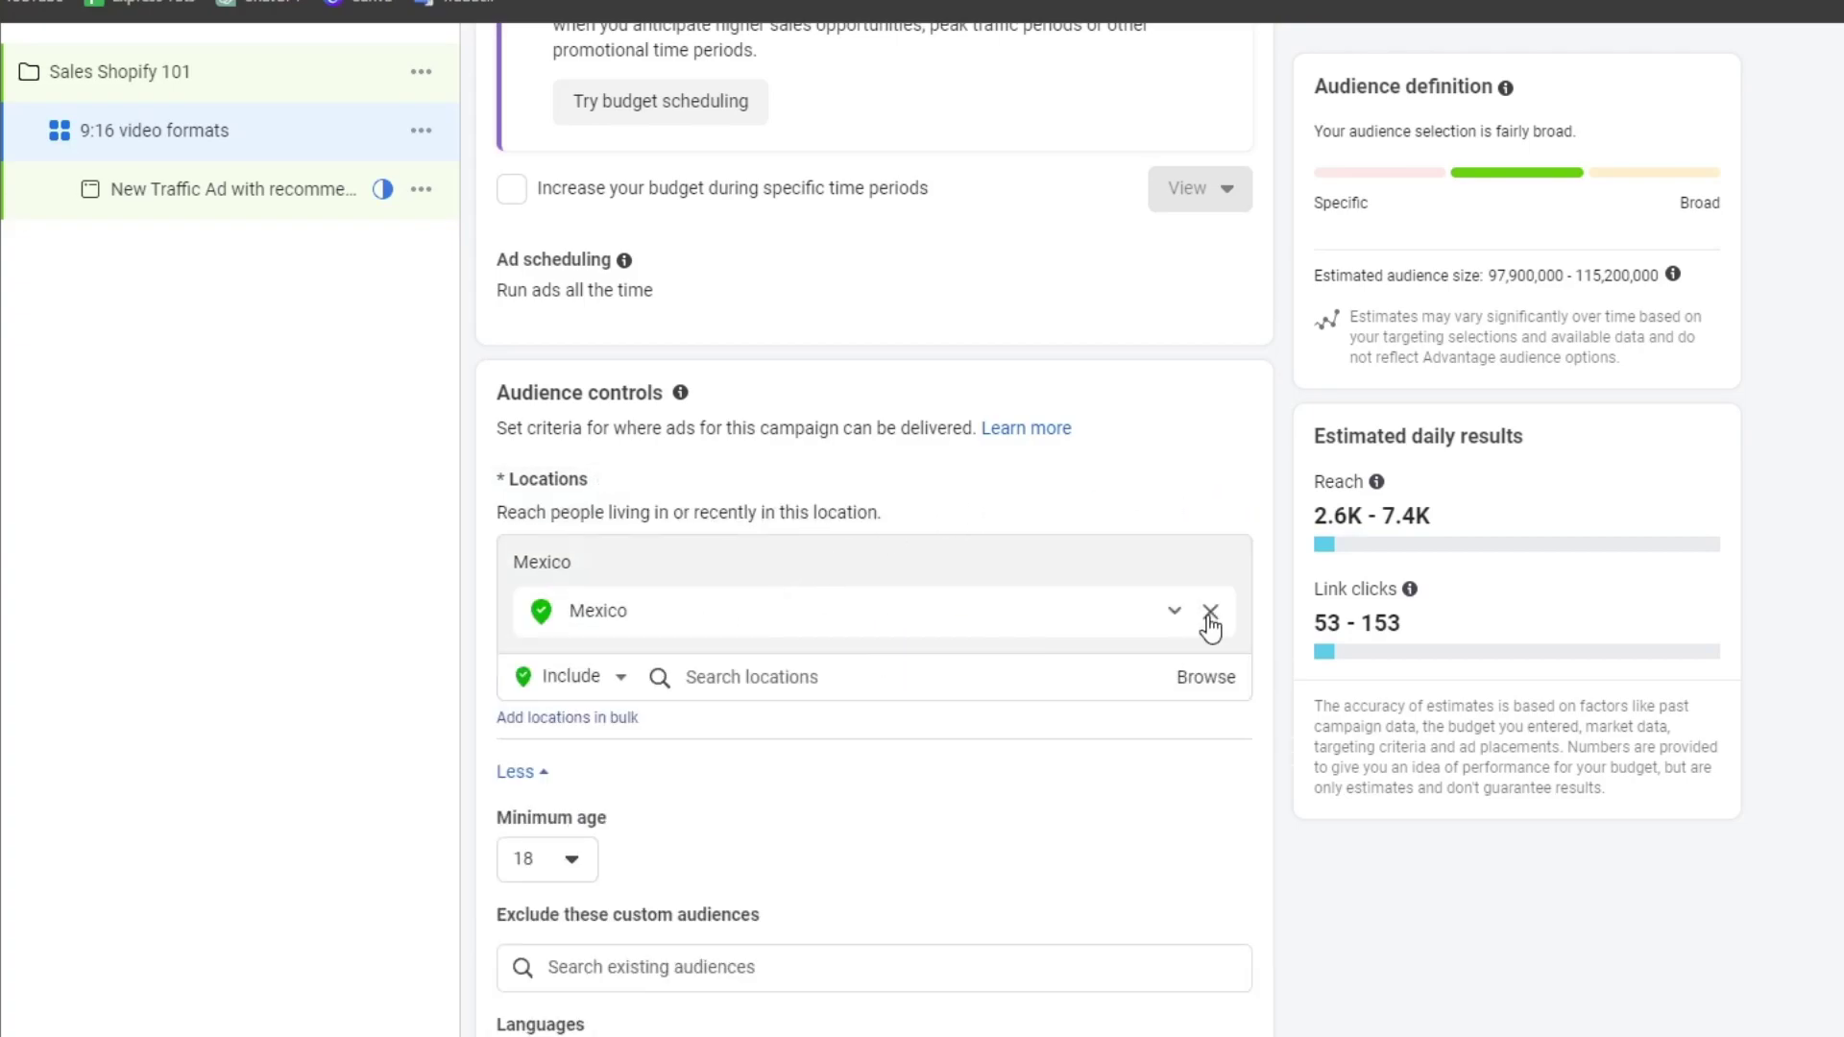
click(850, 616)
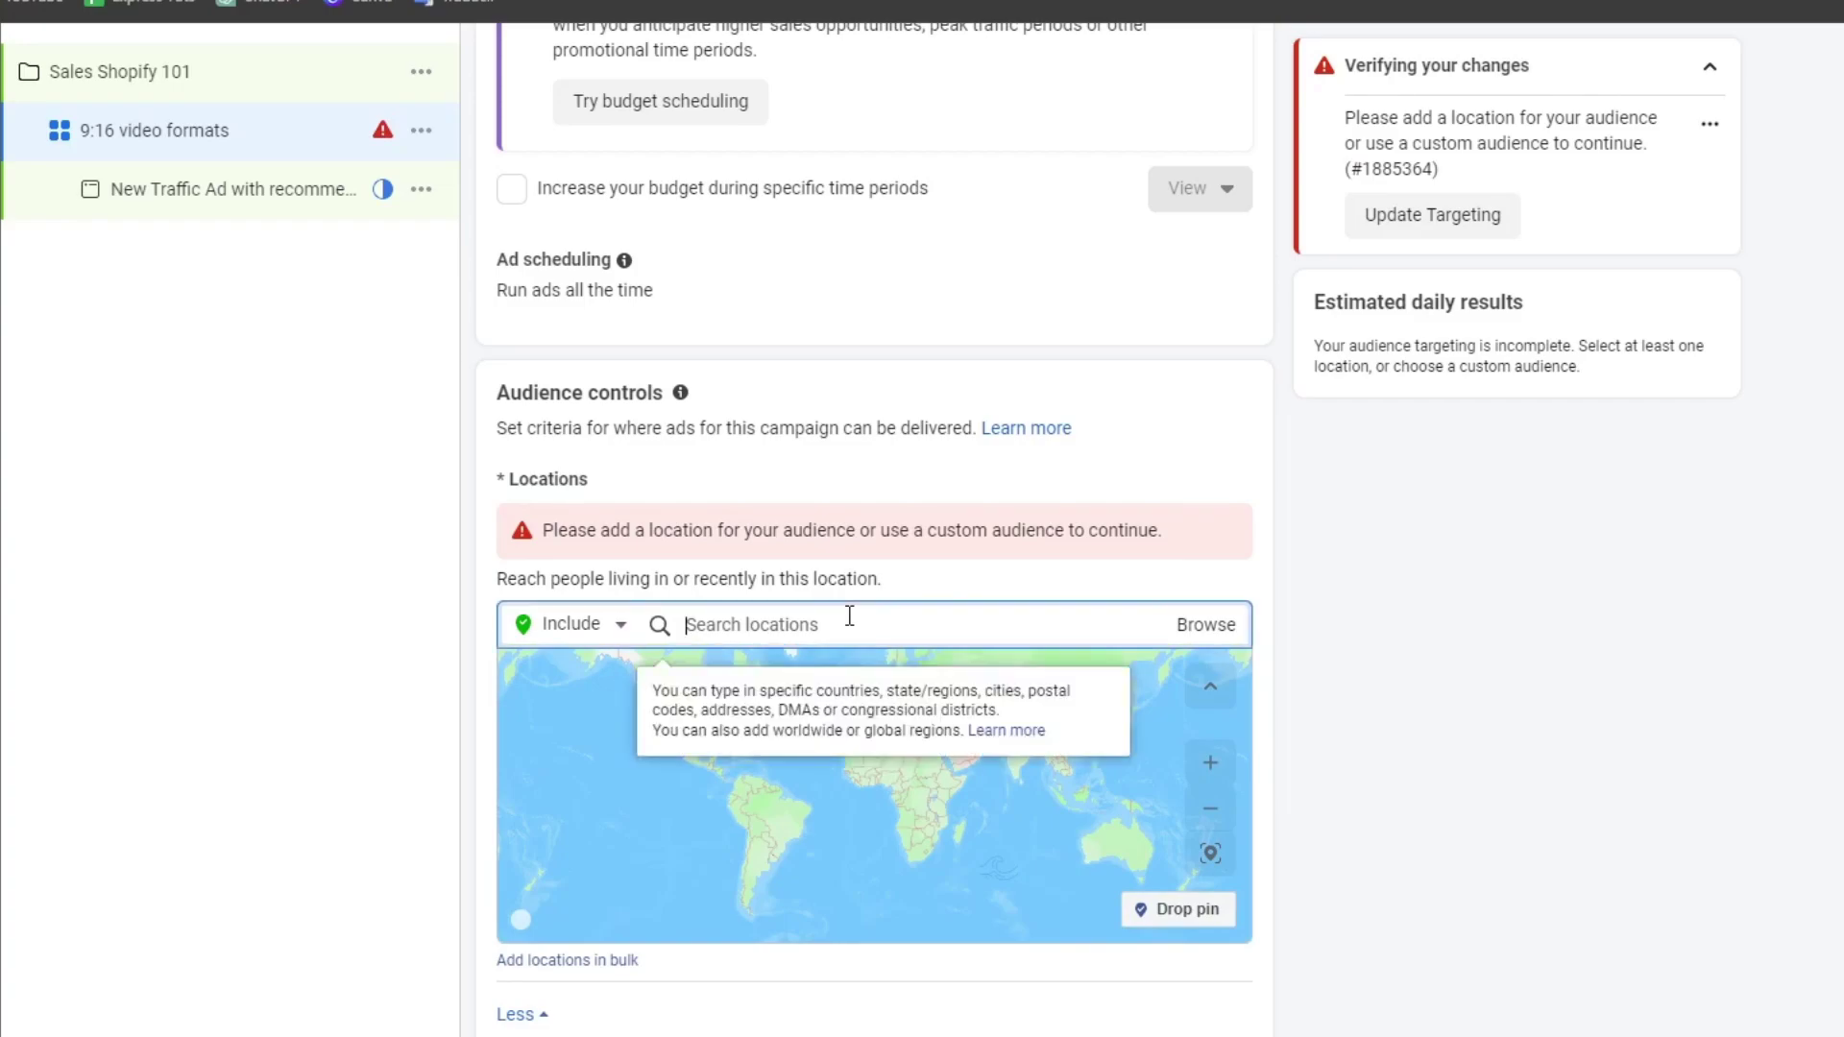
text(north)
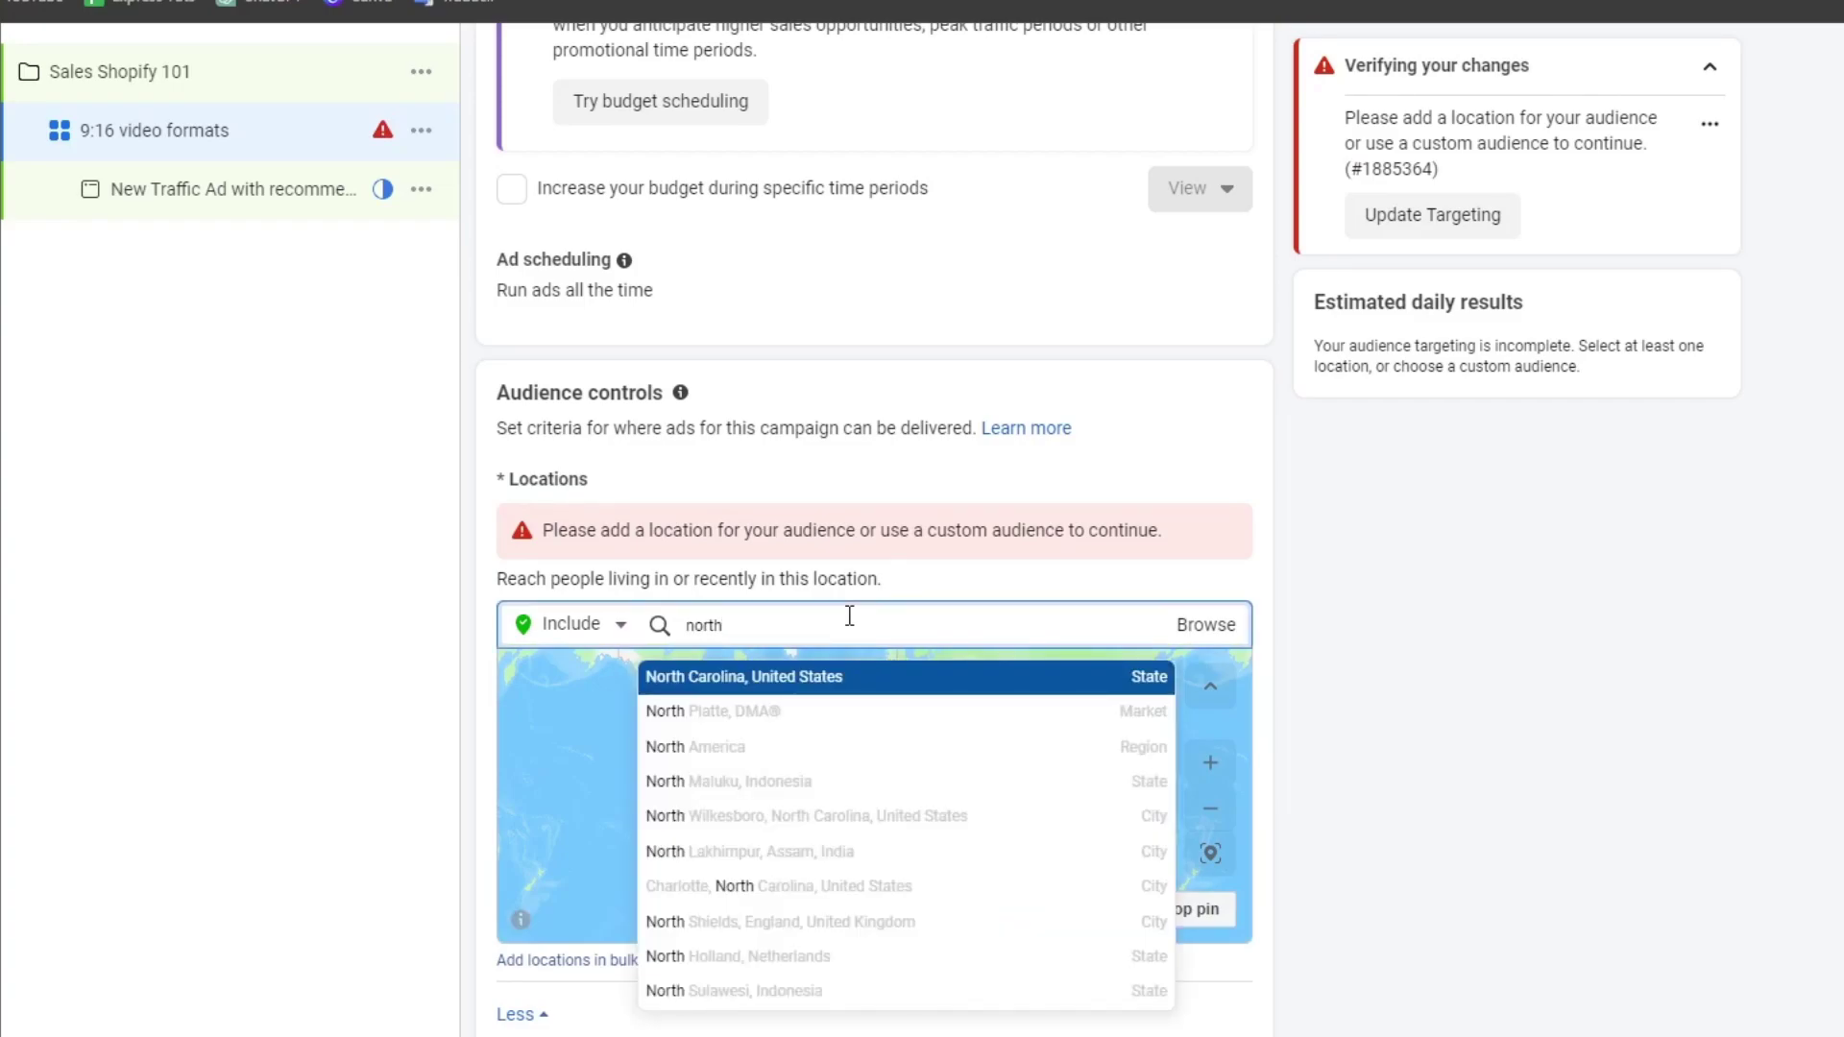
click(782, 749)
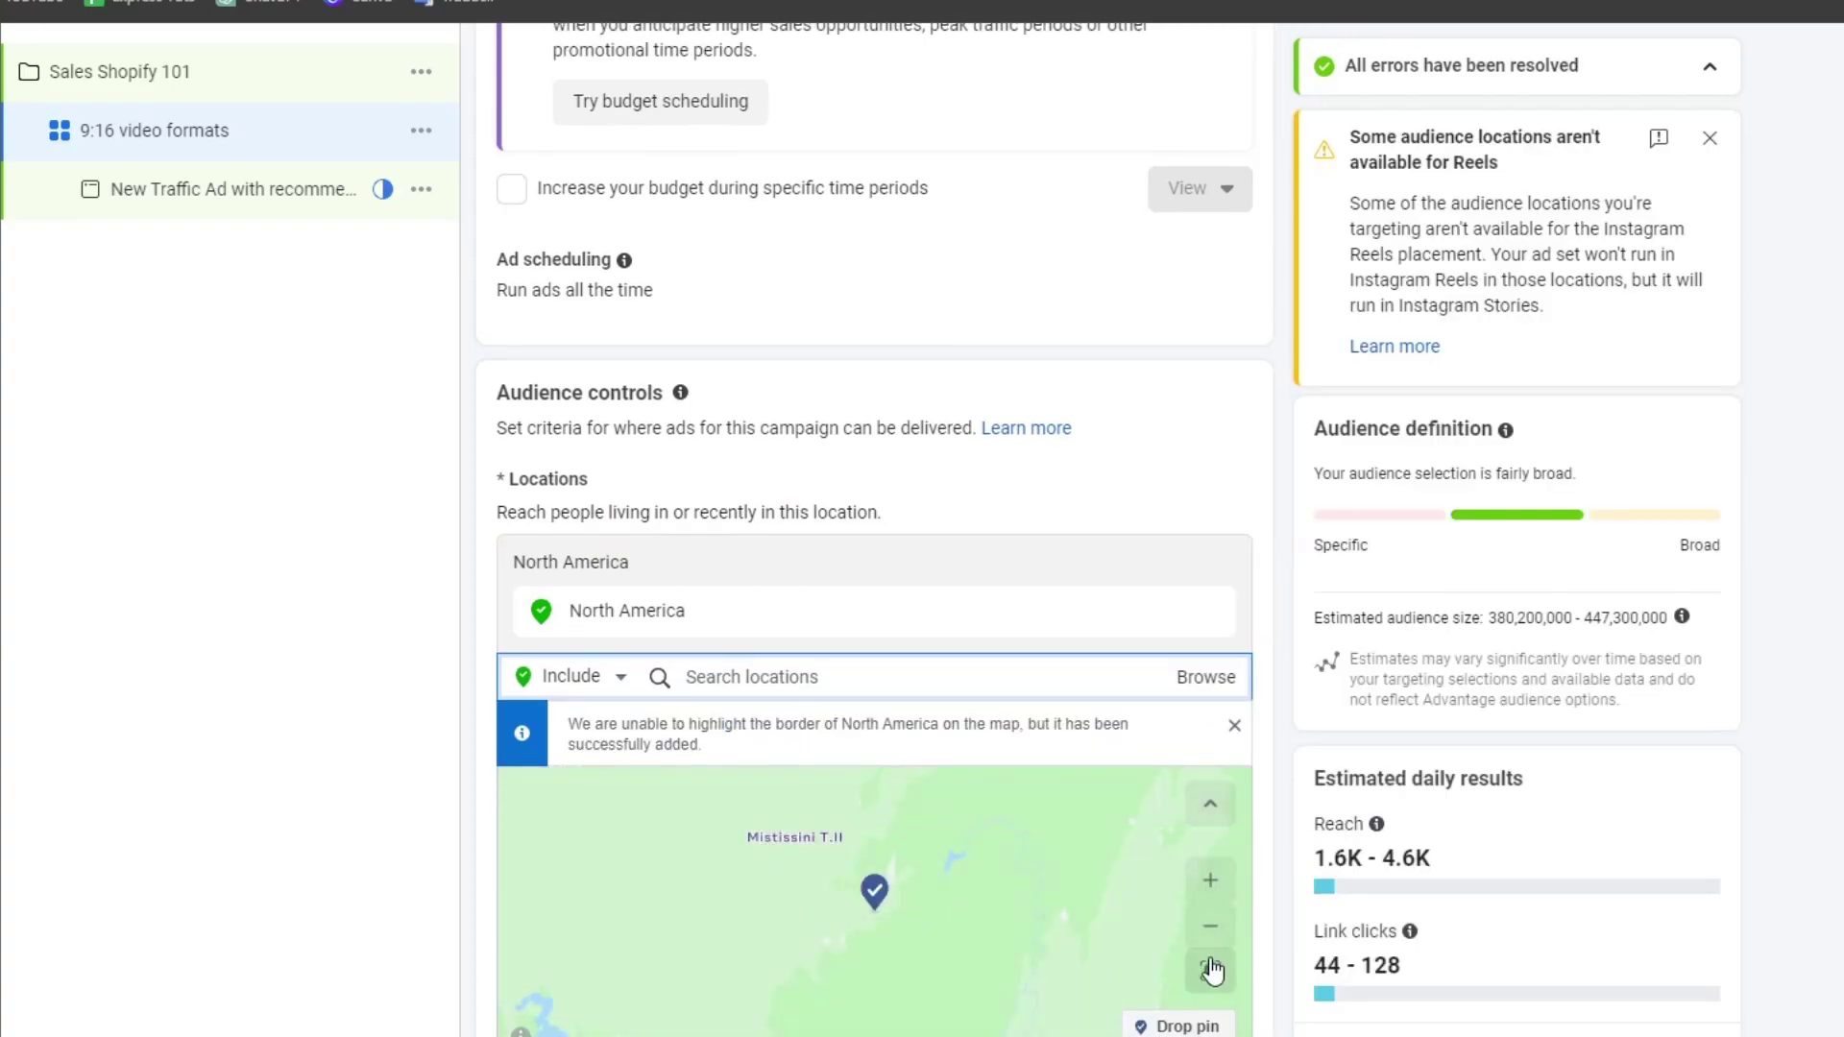
click(1212, 932)
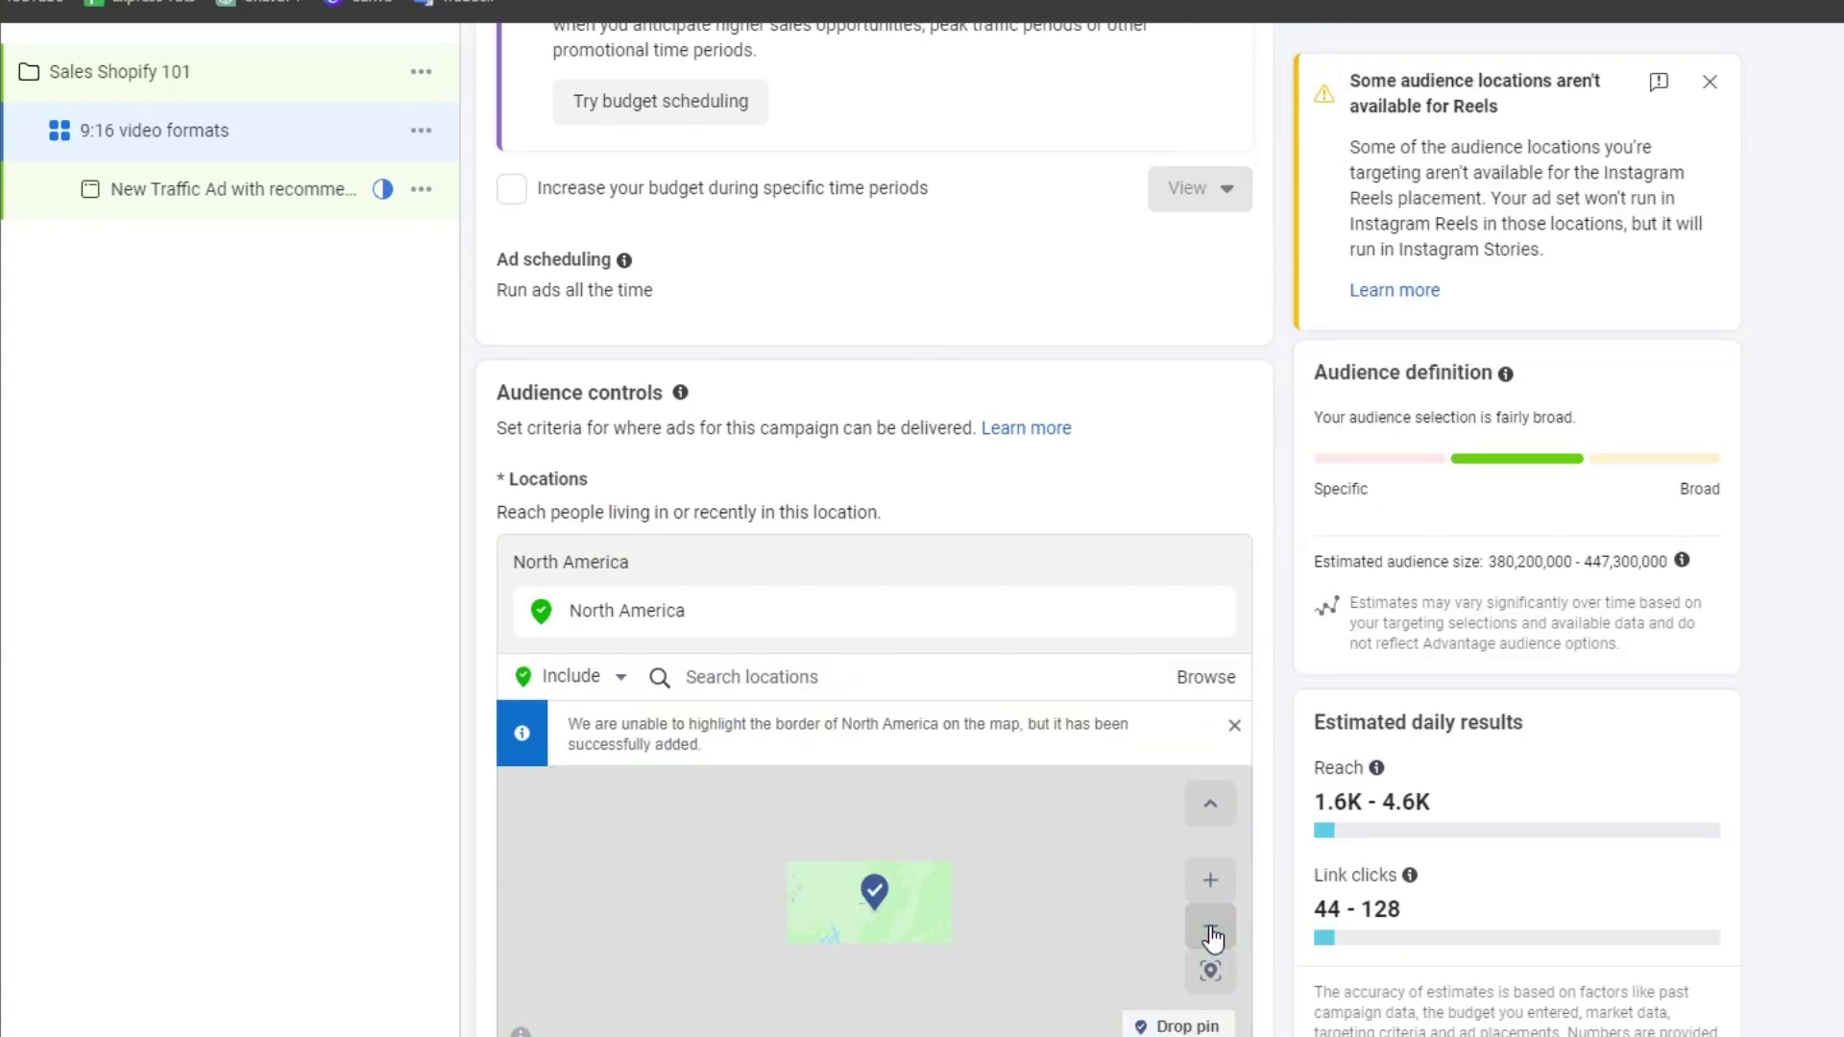
click(1207, 680)
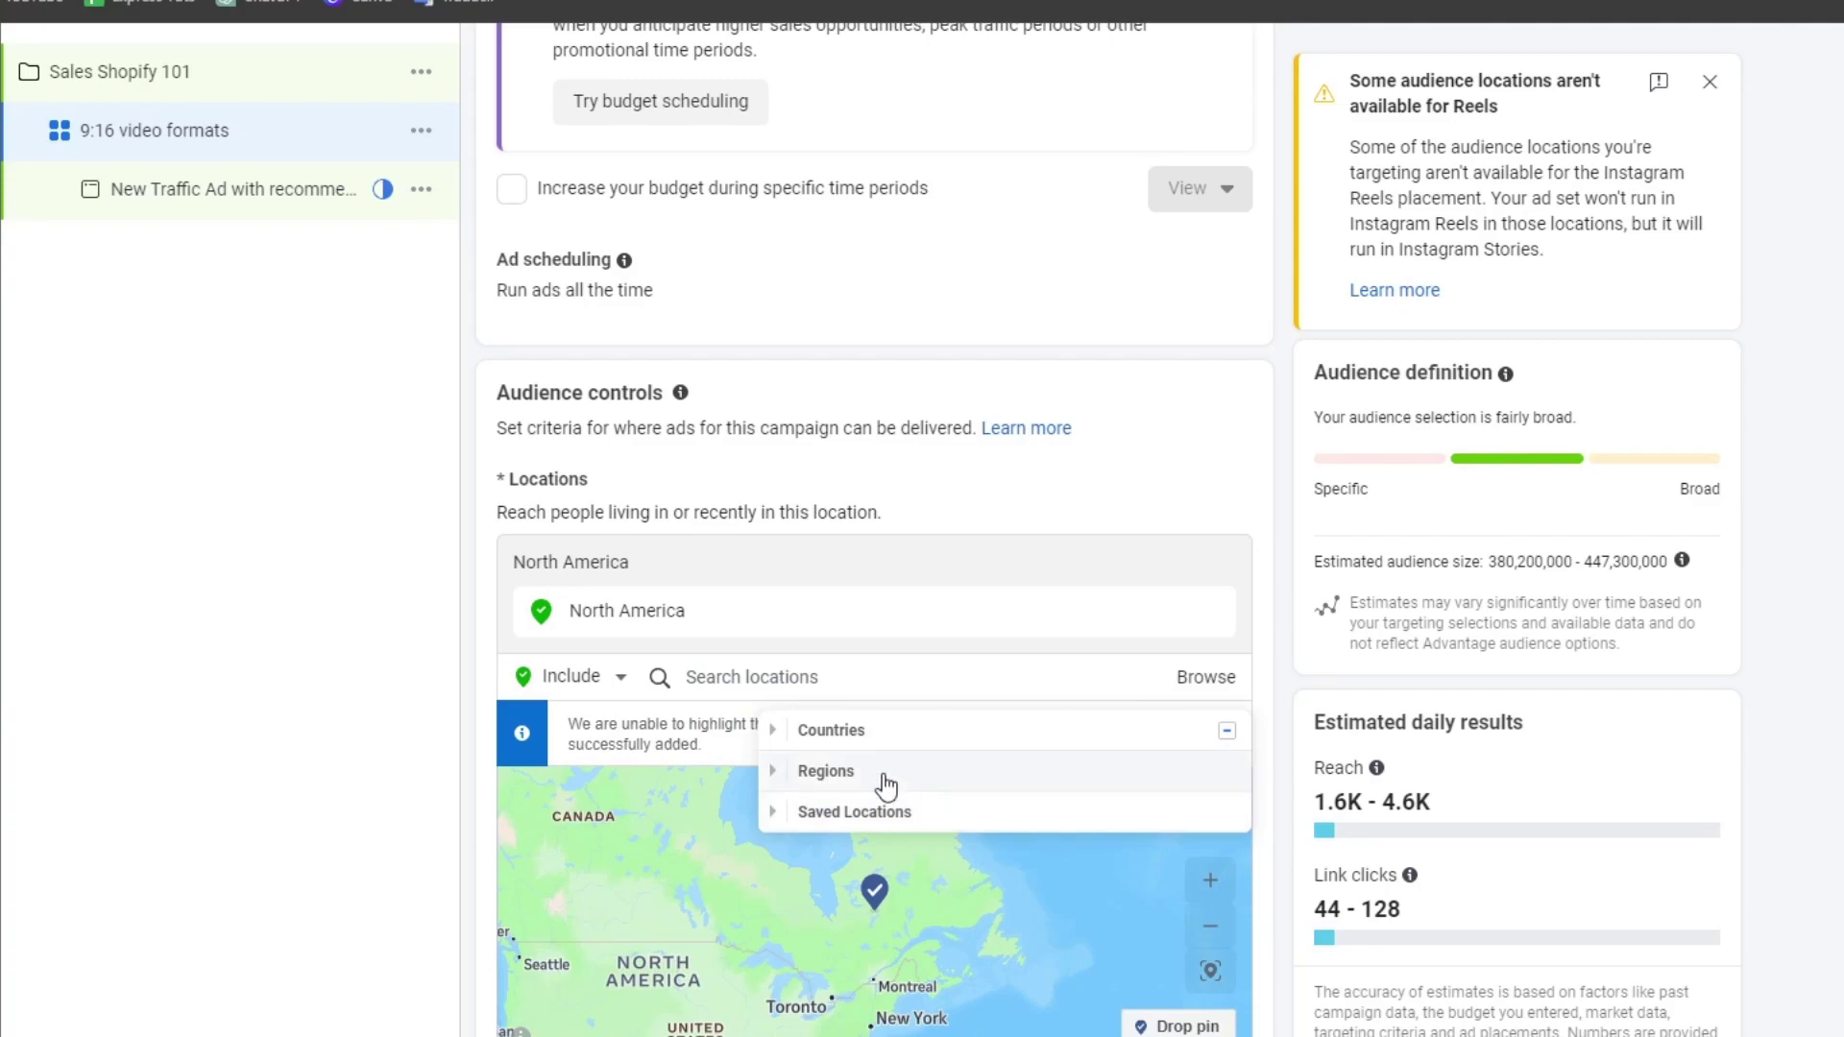
click(901, 742)
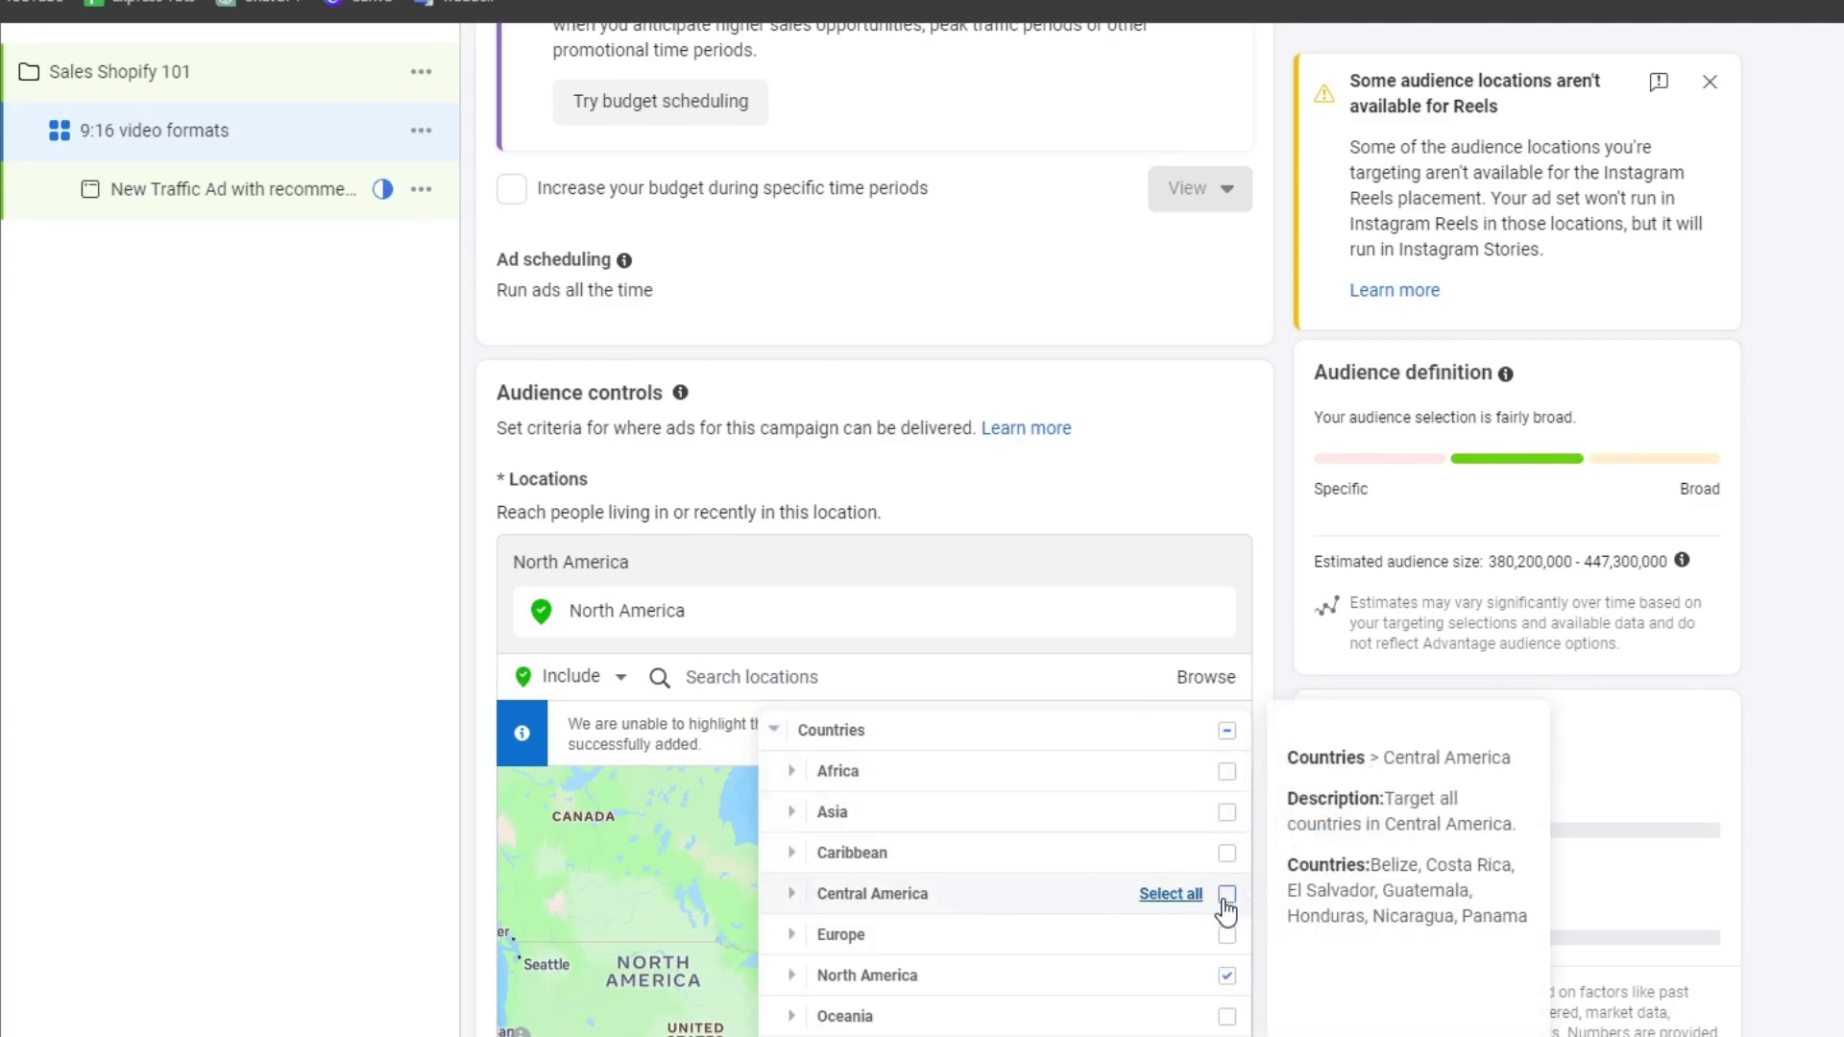
click(1226, 896)
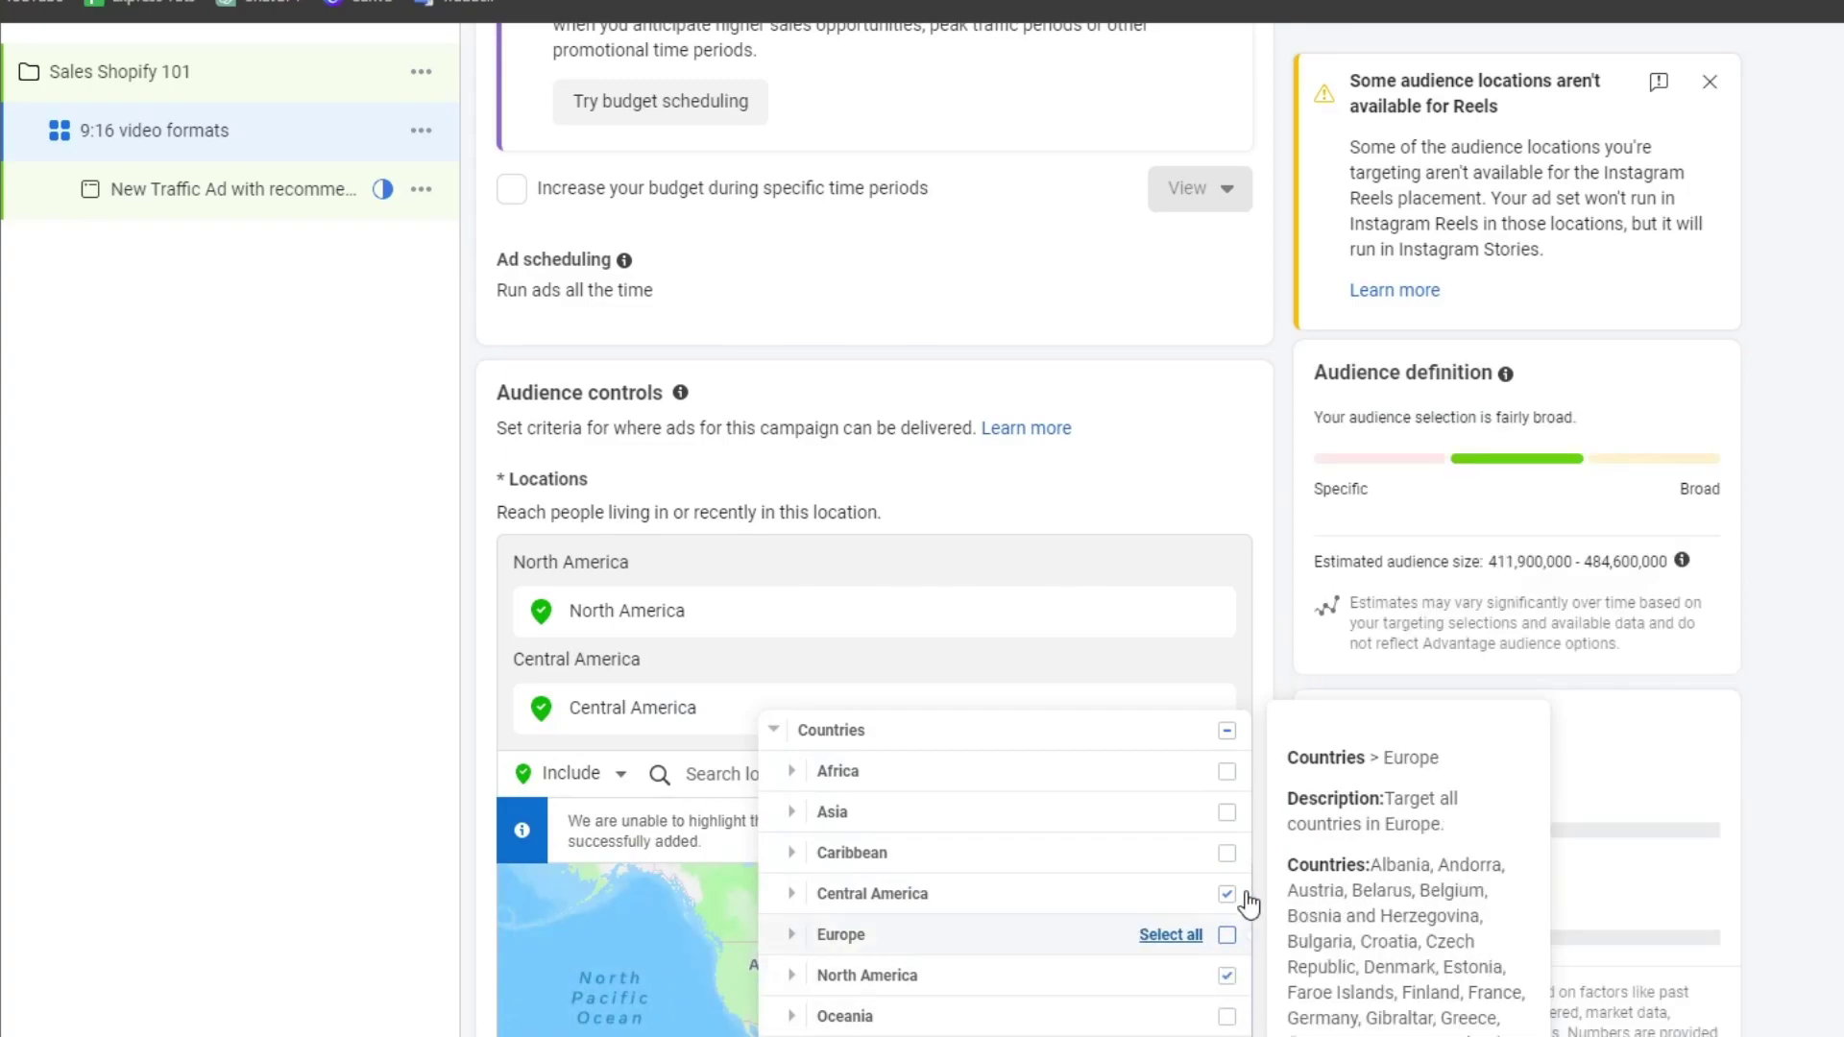
click(1729, 720)
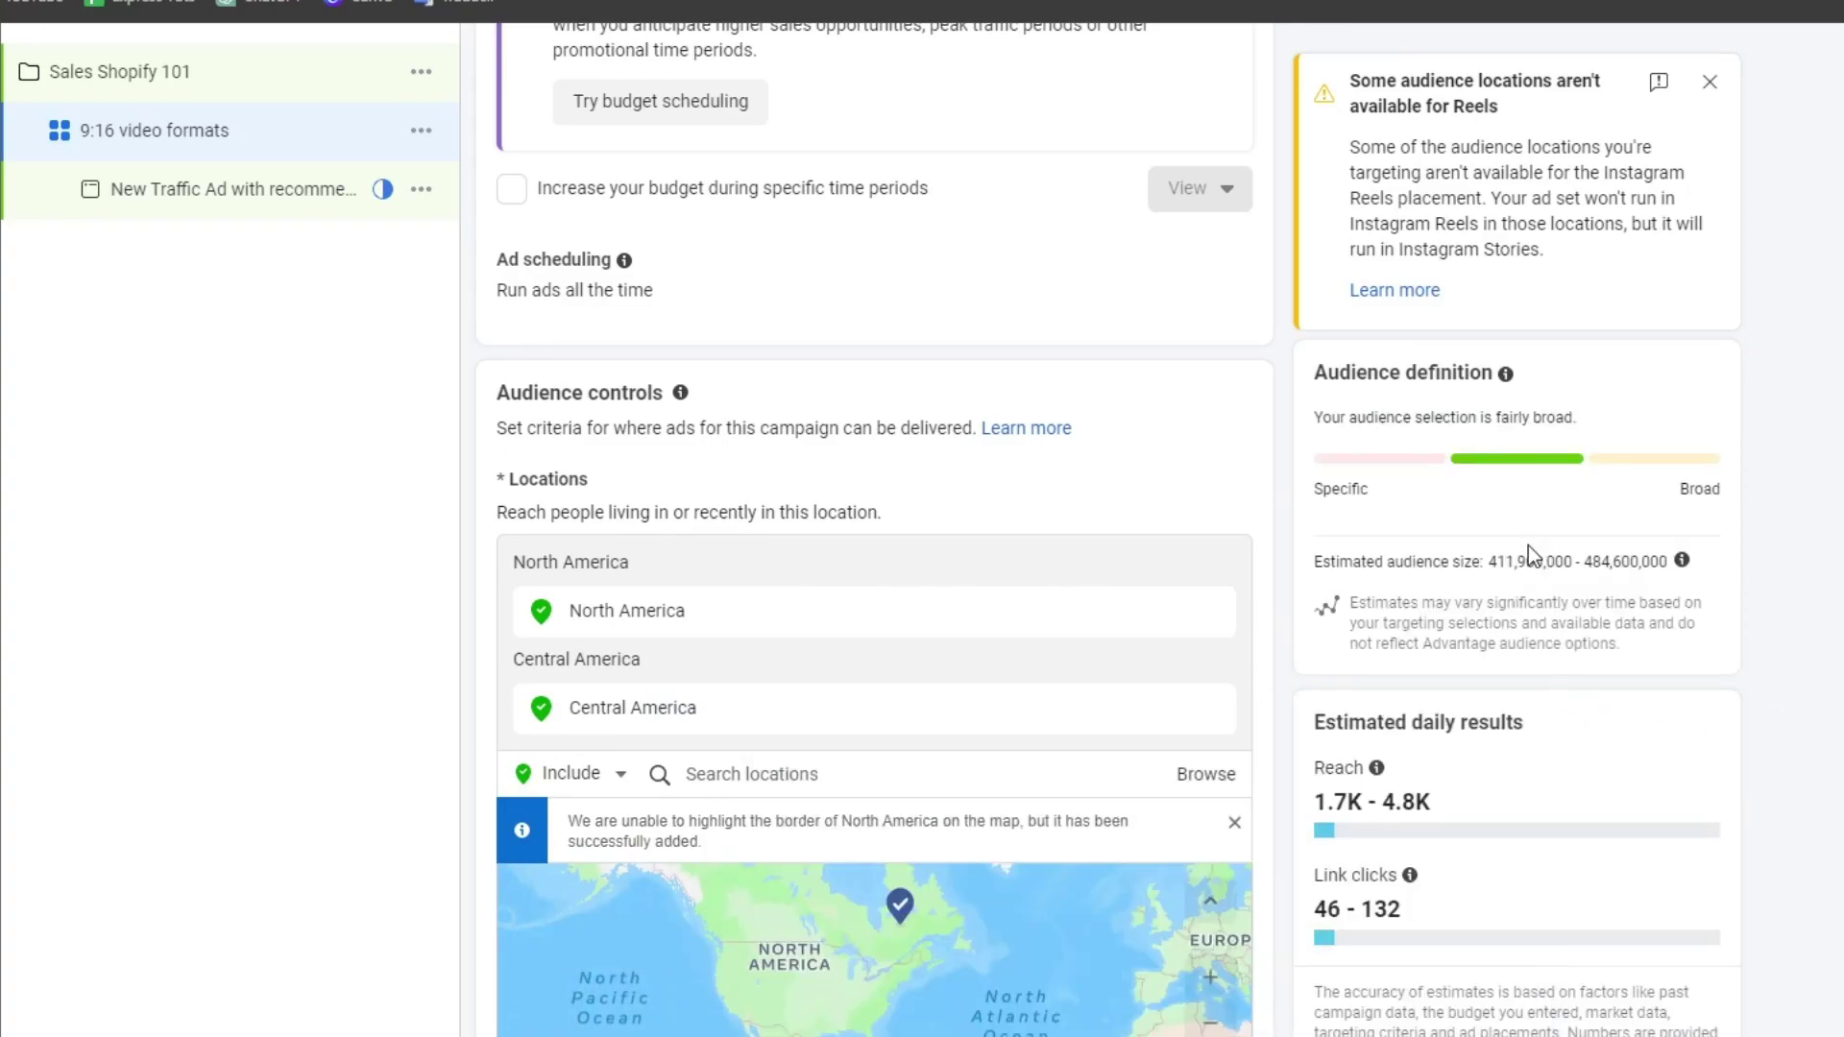
Step: Highlight the updated estimated audience size and scroll down the ad set
drag(1489, 562, 1644, 568)
scroll(1209, 620, down, 5)
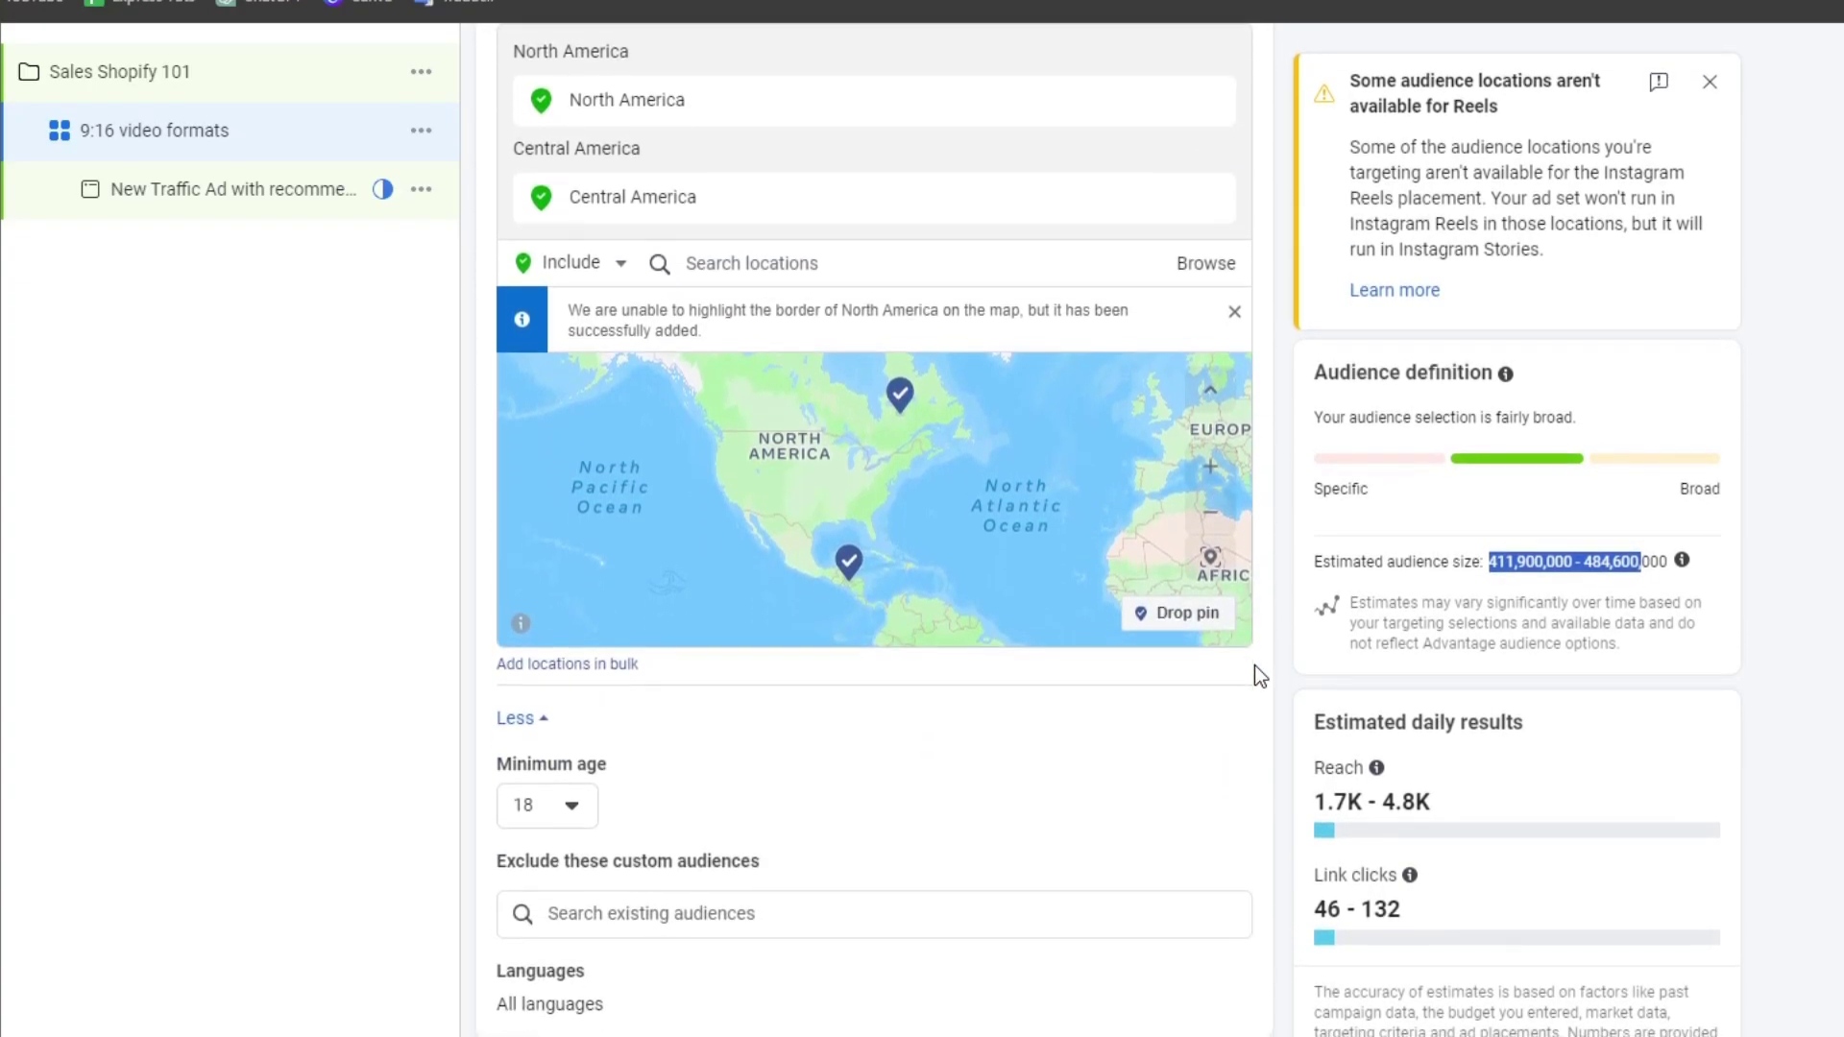
scroll(1255, 664, down, 3)
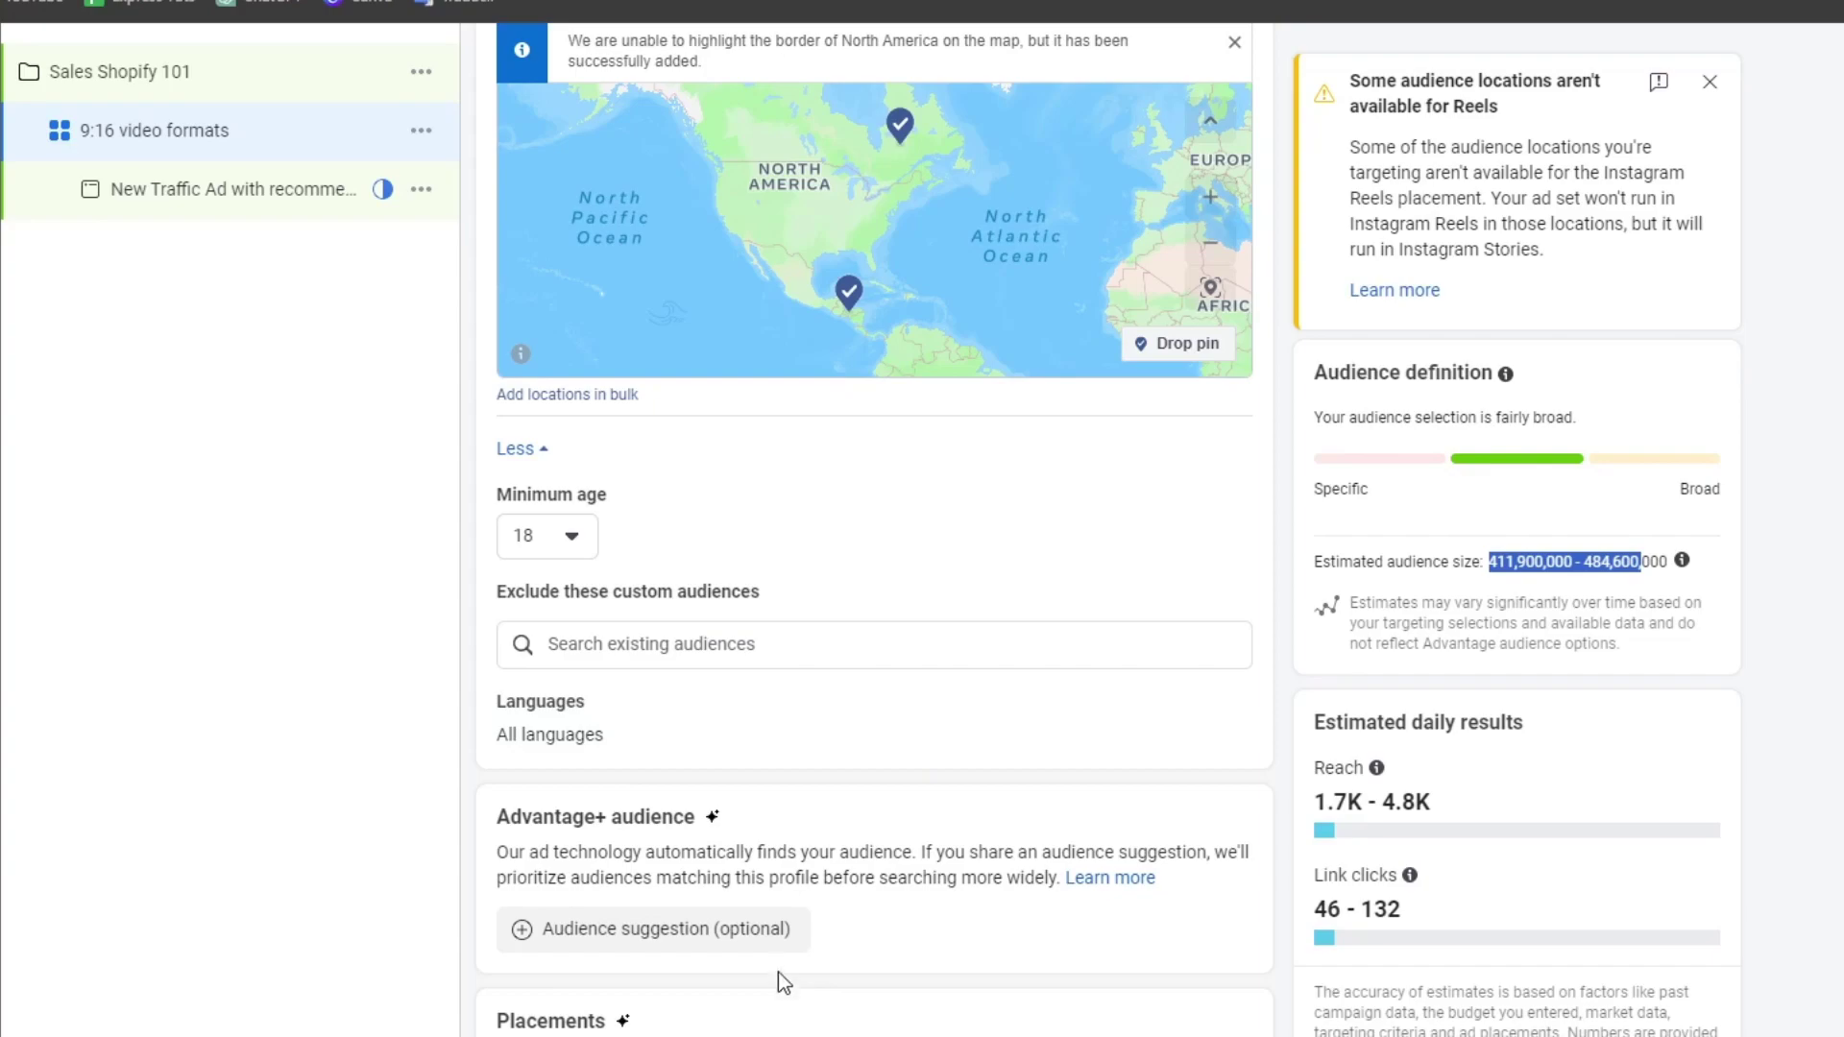
scroll(915, 990, down, 5)
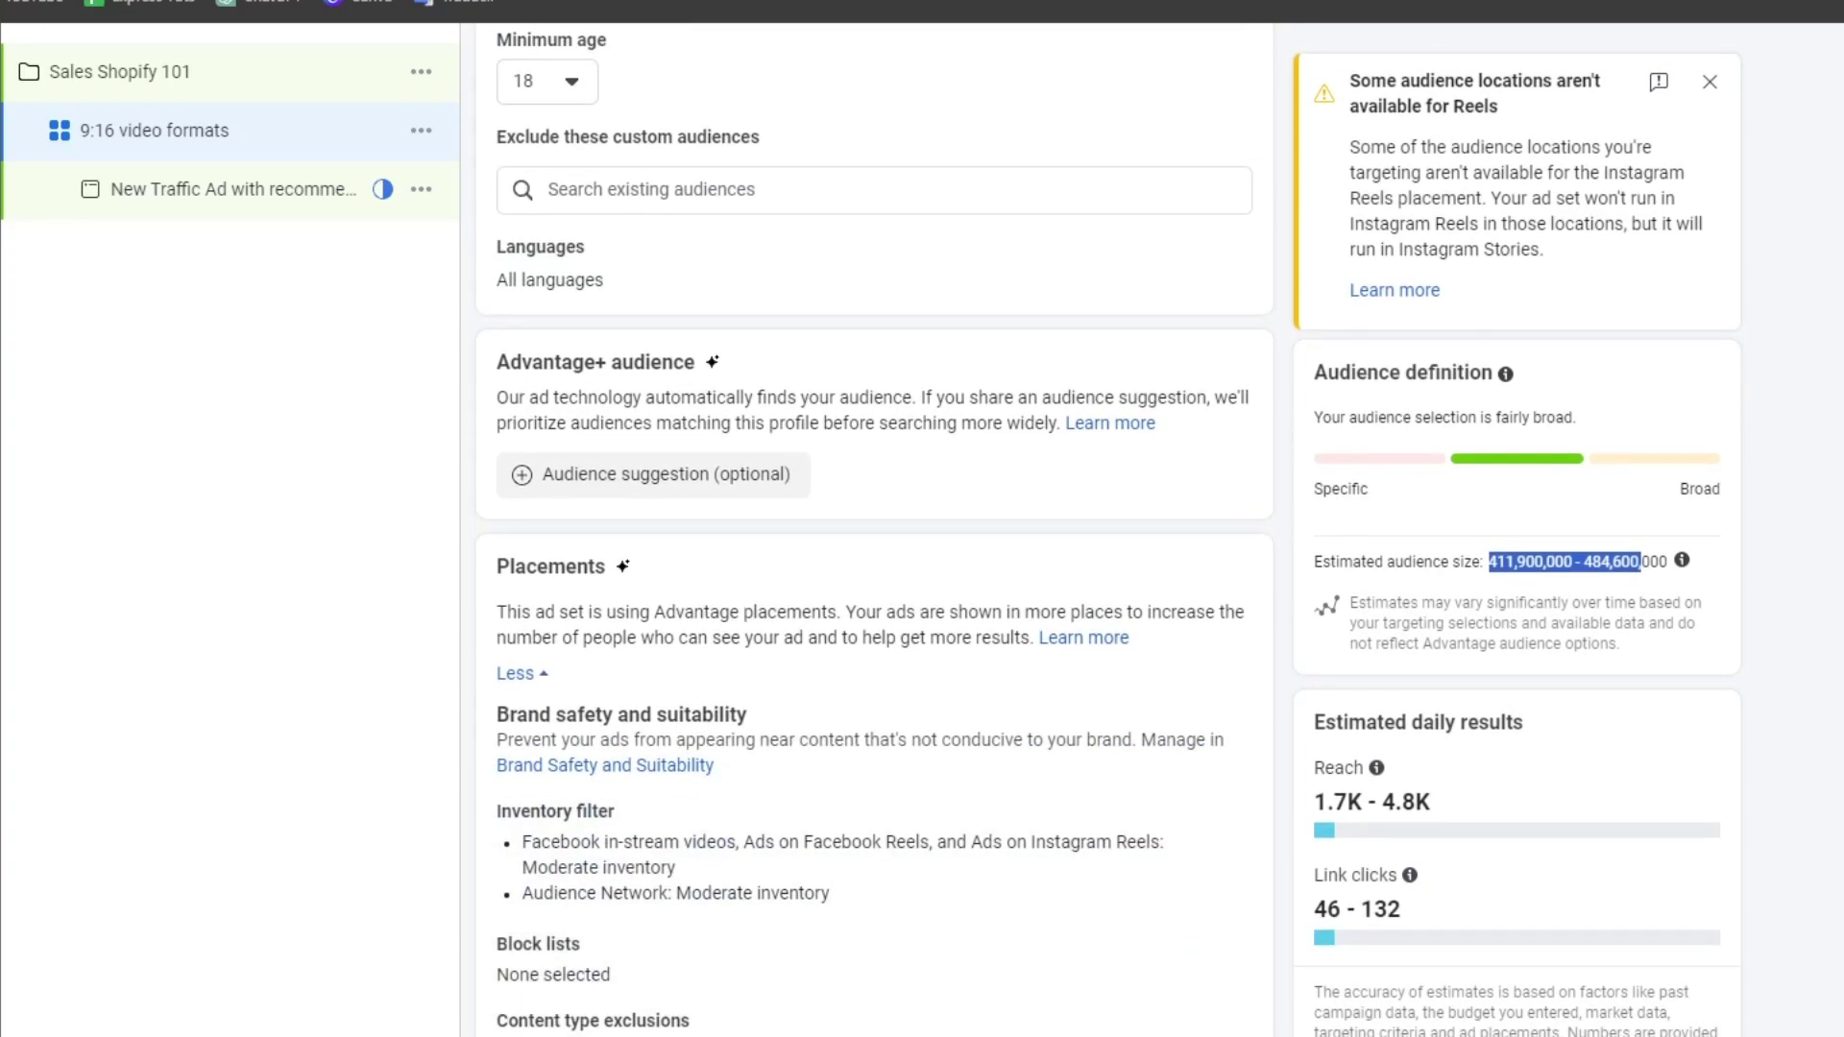
Step: Rename the campaign's ad to 'T shirt'
click(304, 204)
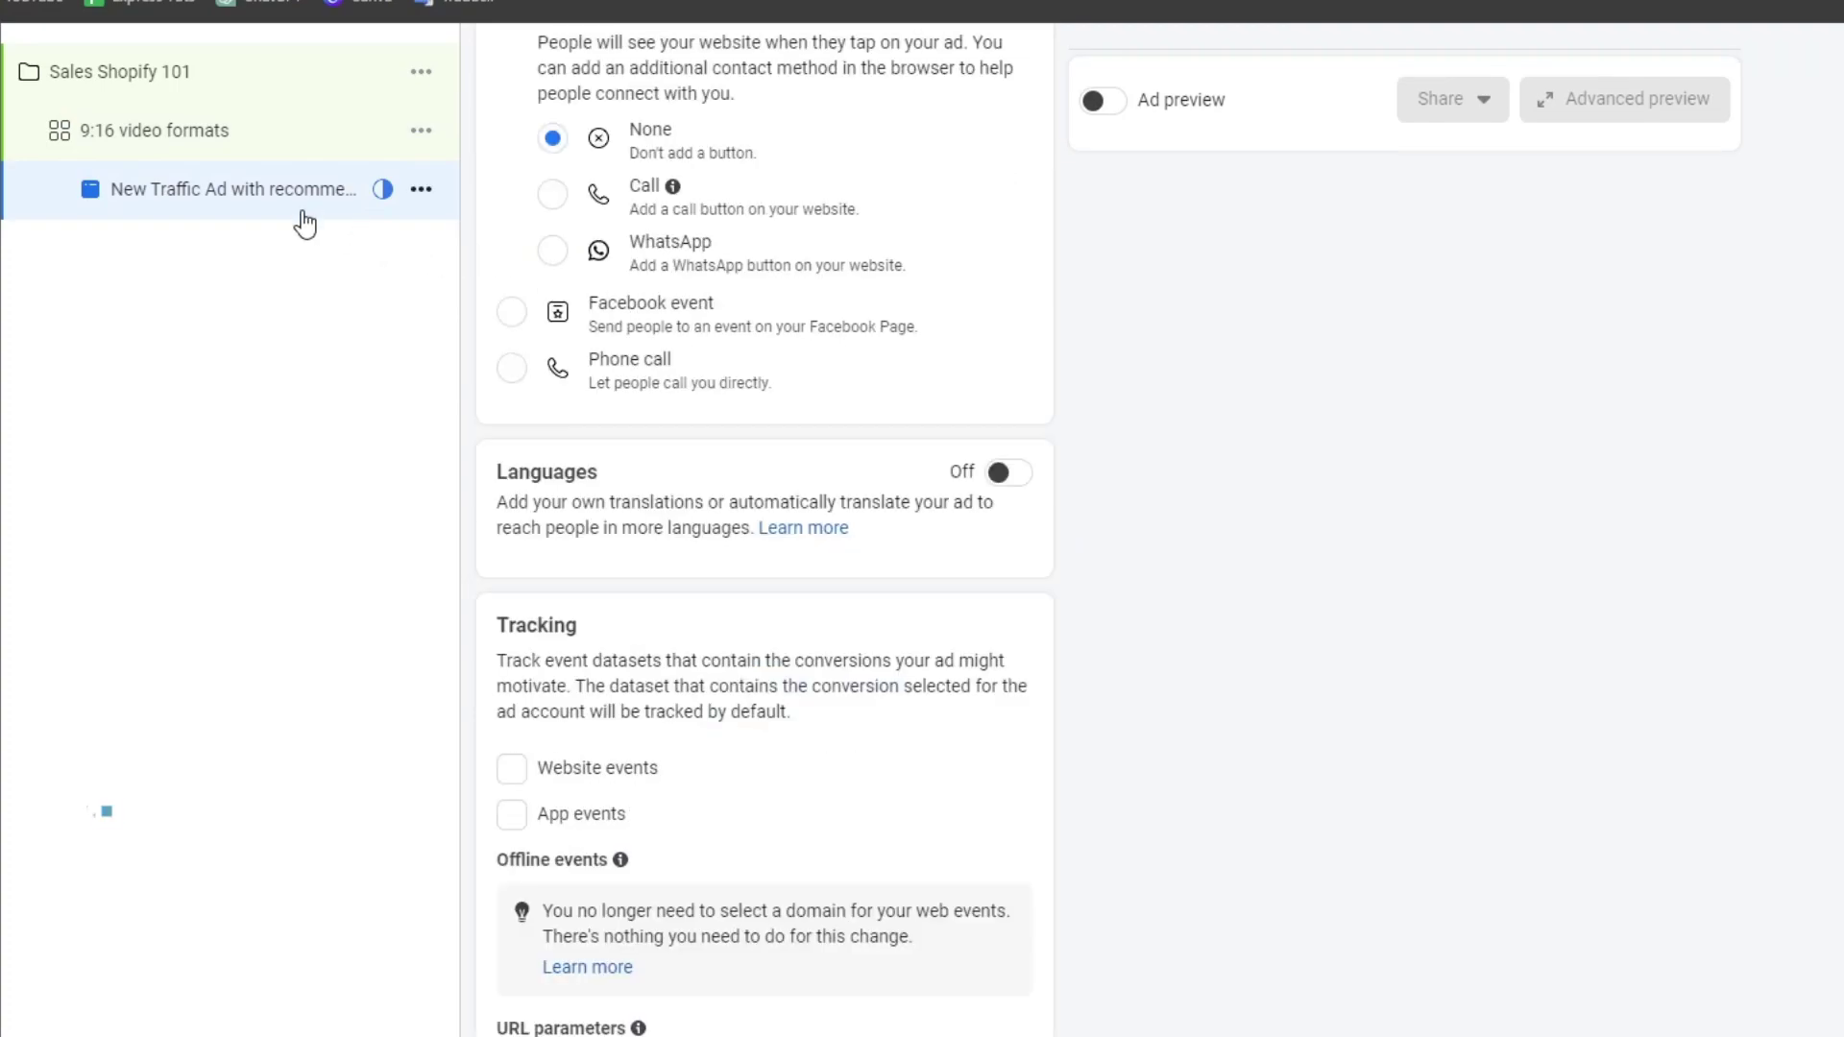
scroll(920, 550, up, 15)
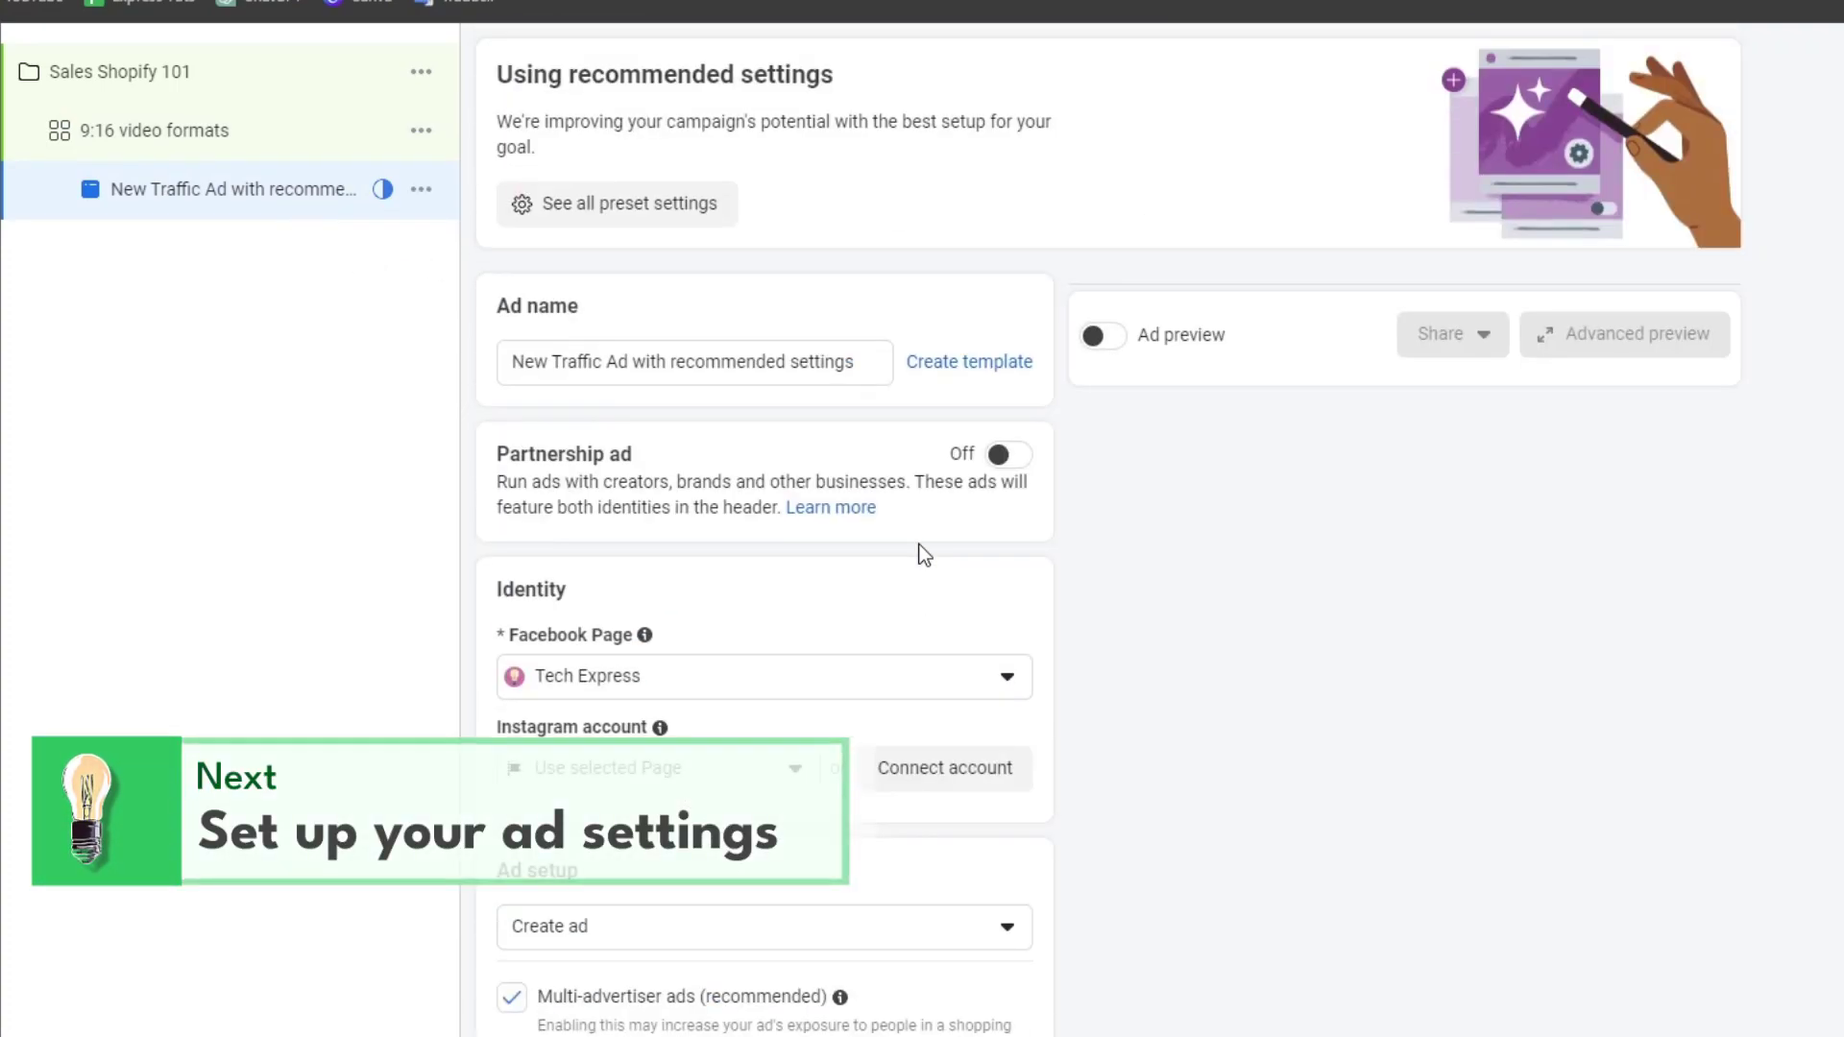
triple_click(726, 365)
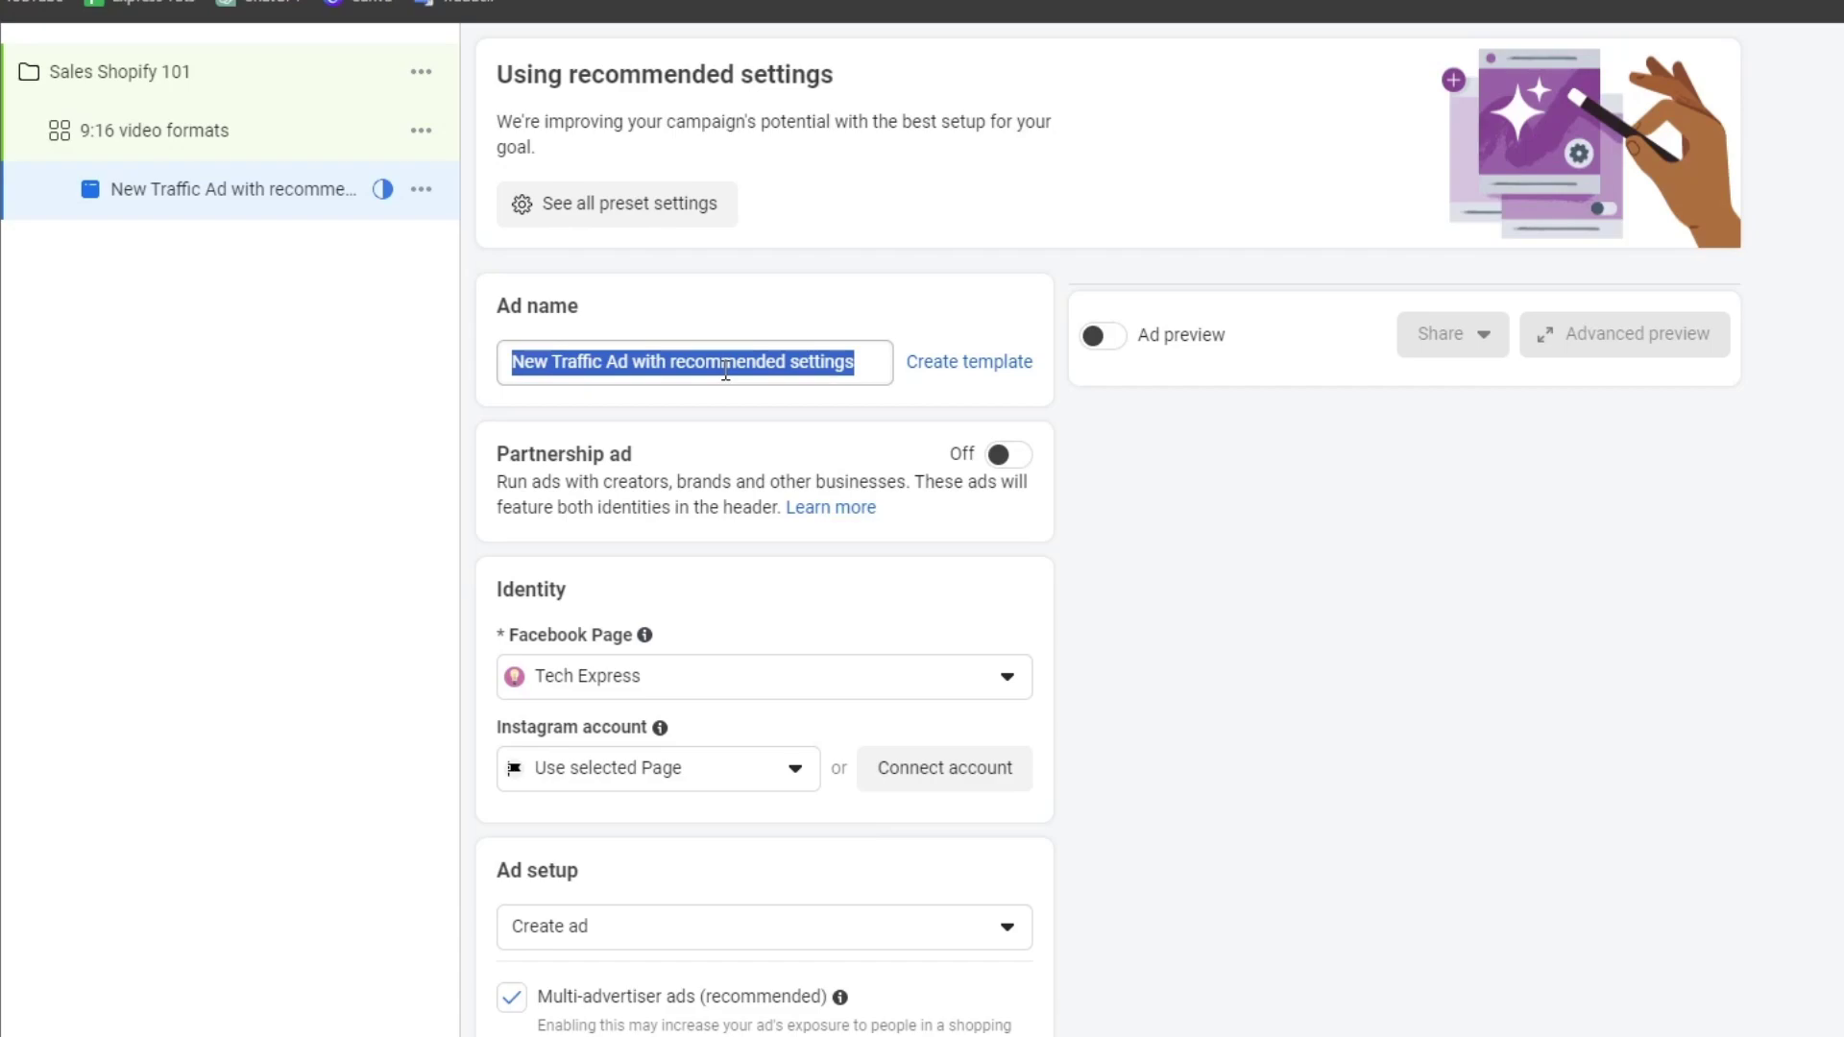
text(T shirt)
Step: Keep the selected Page as the Instagram identity and bring up the Add media options
scroll(910, 512, down, 1)
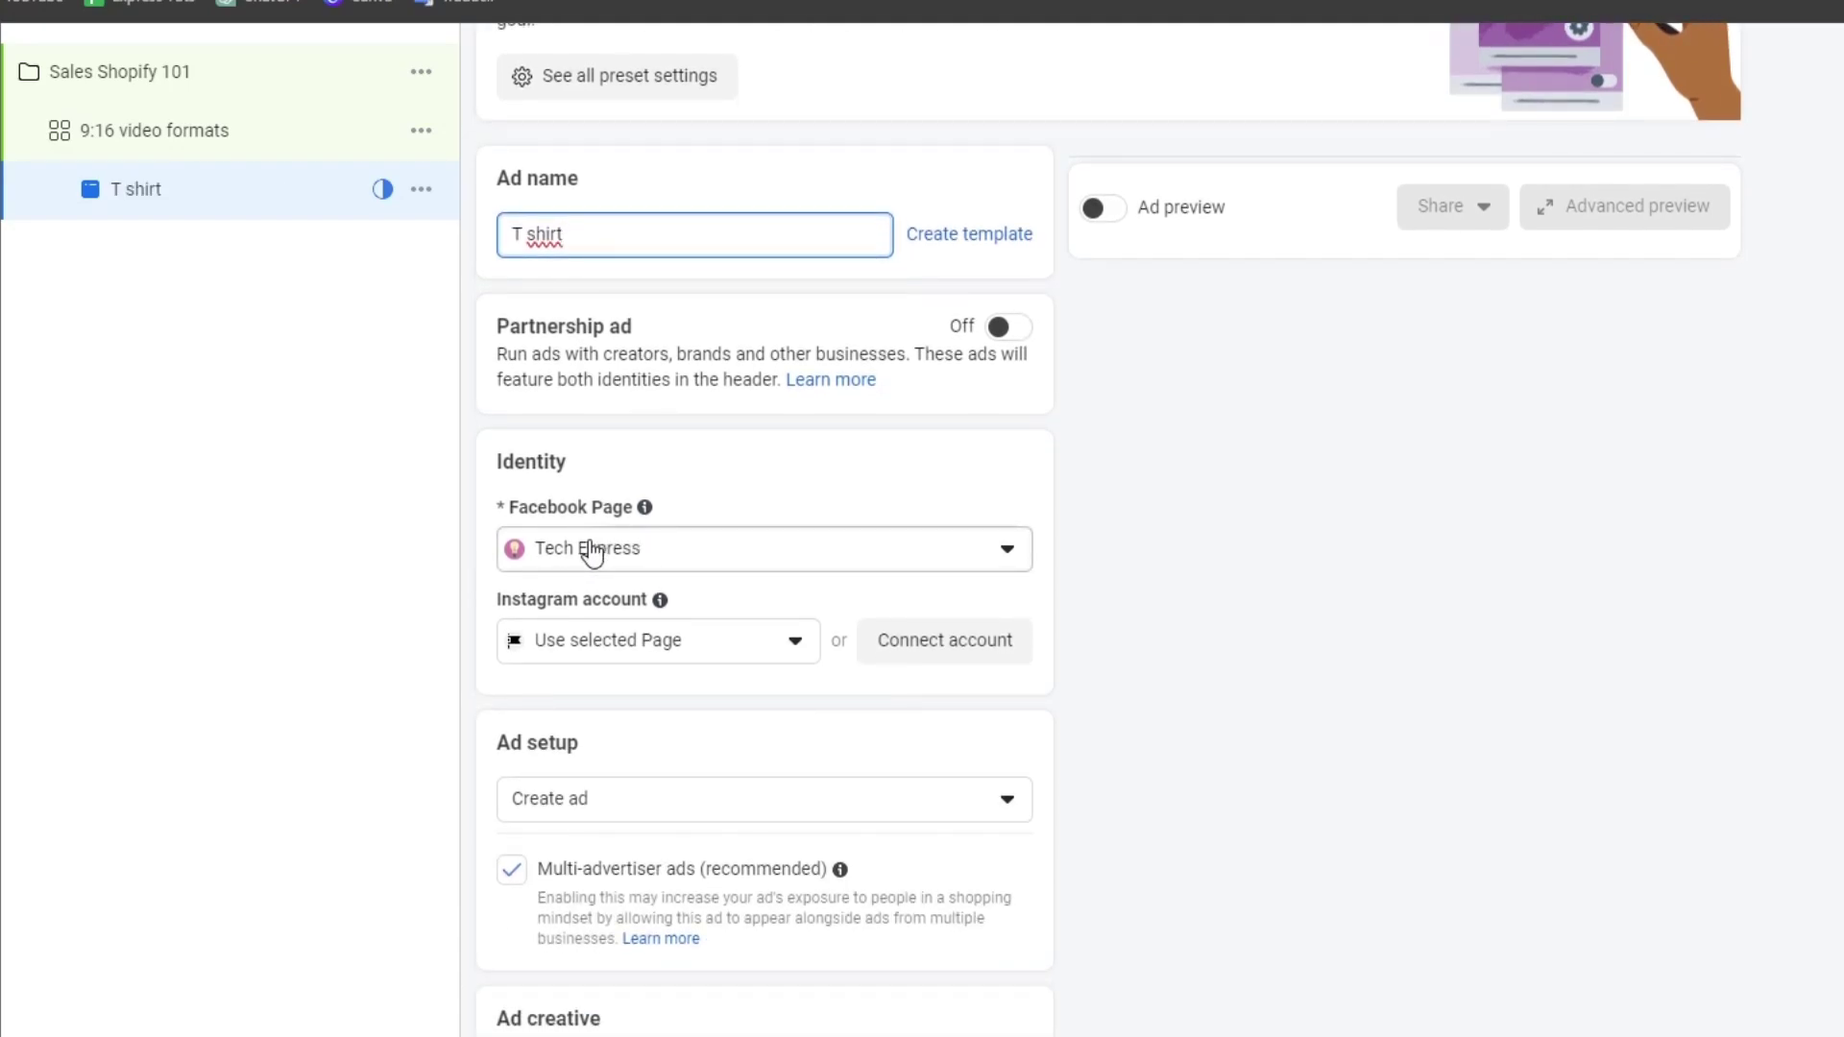
click(647, 638)
click(948, 720)
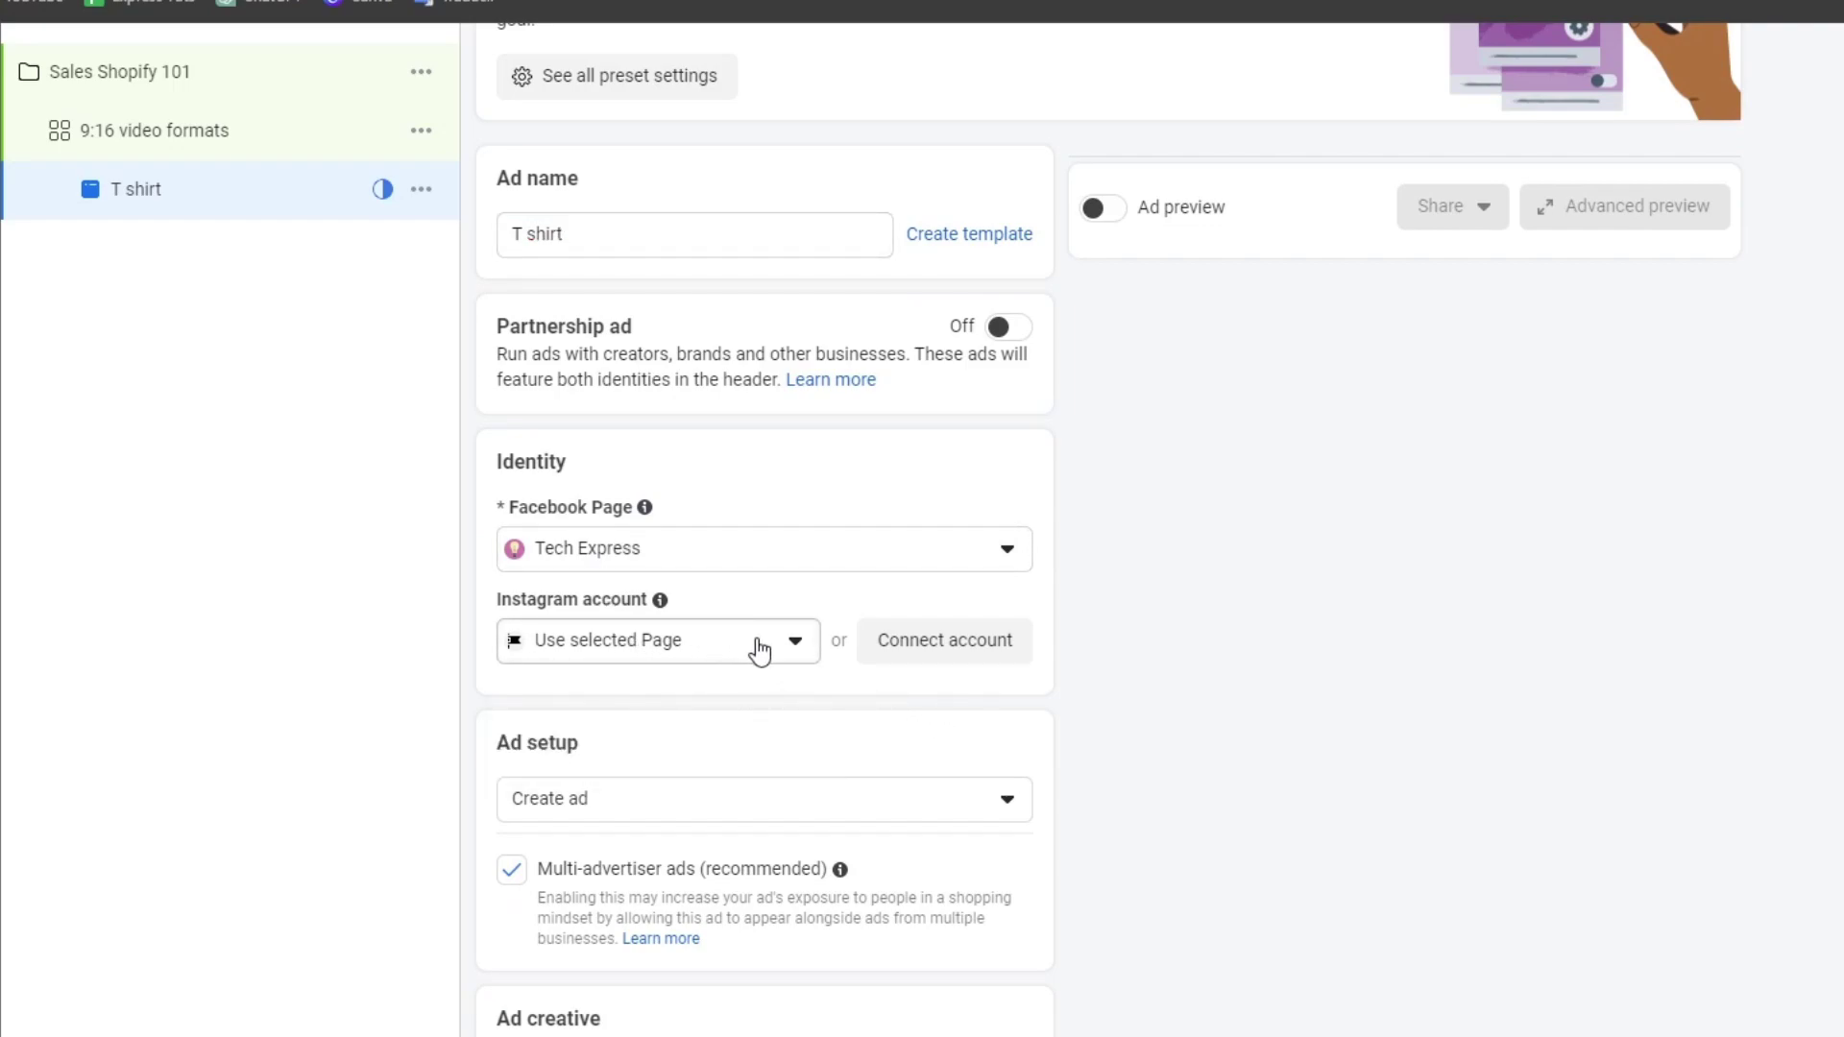
scroll(759, 650, down, 3)
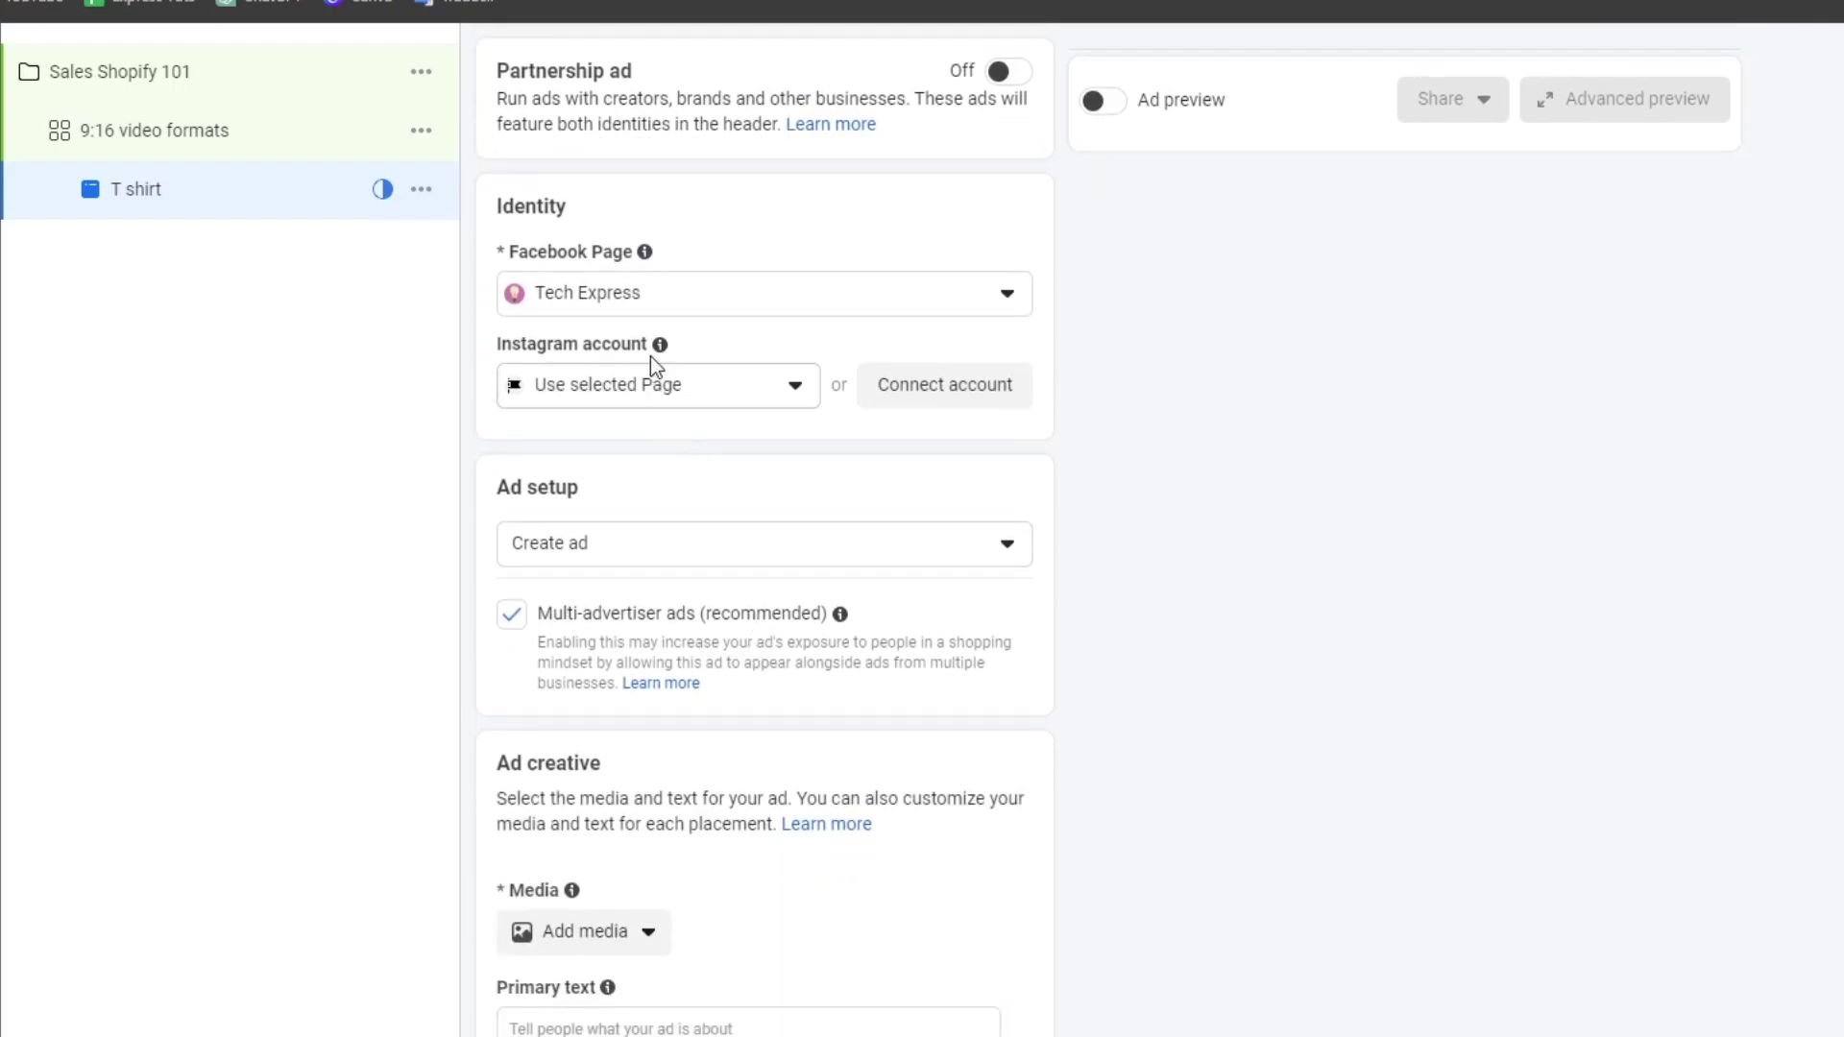
scroll(691, 514, down, 4)
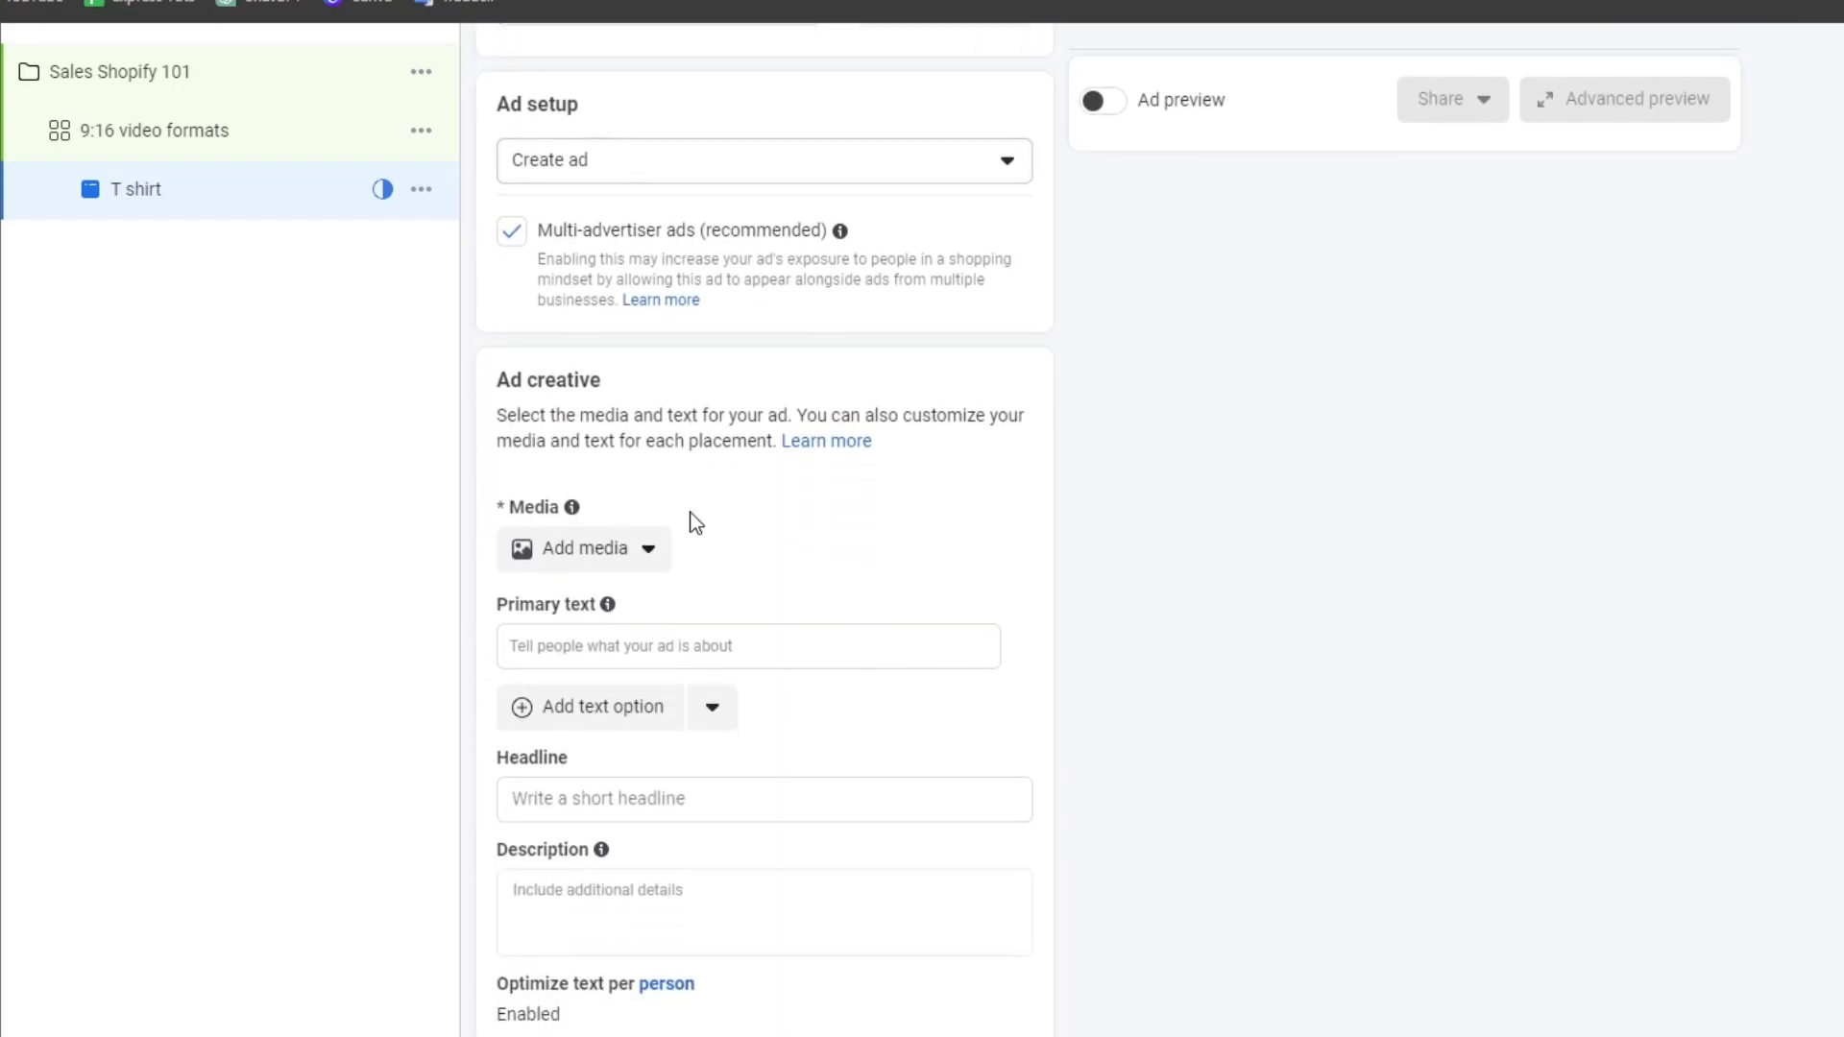
click(634, 556)
Step: Upload the Poké Ball image, accept the suggested crops, preview the music track, and close optimizations
click(624, 603)
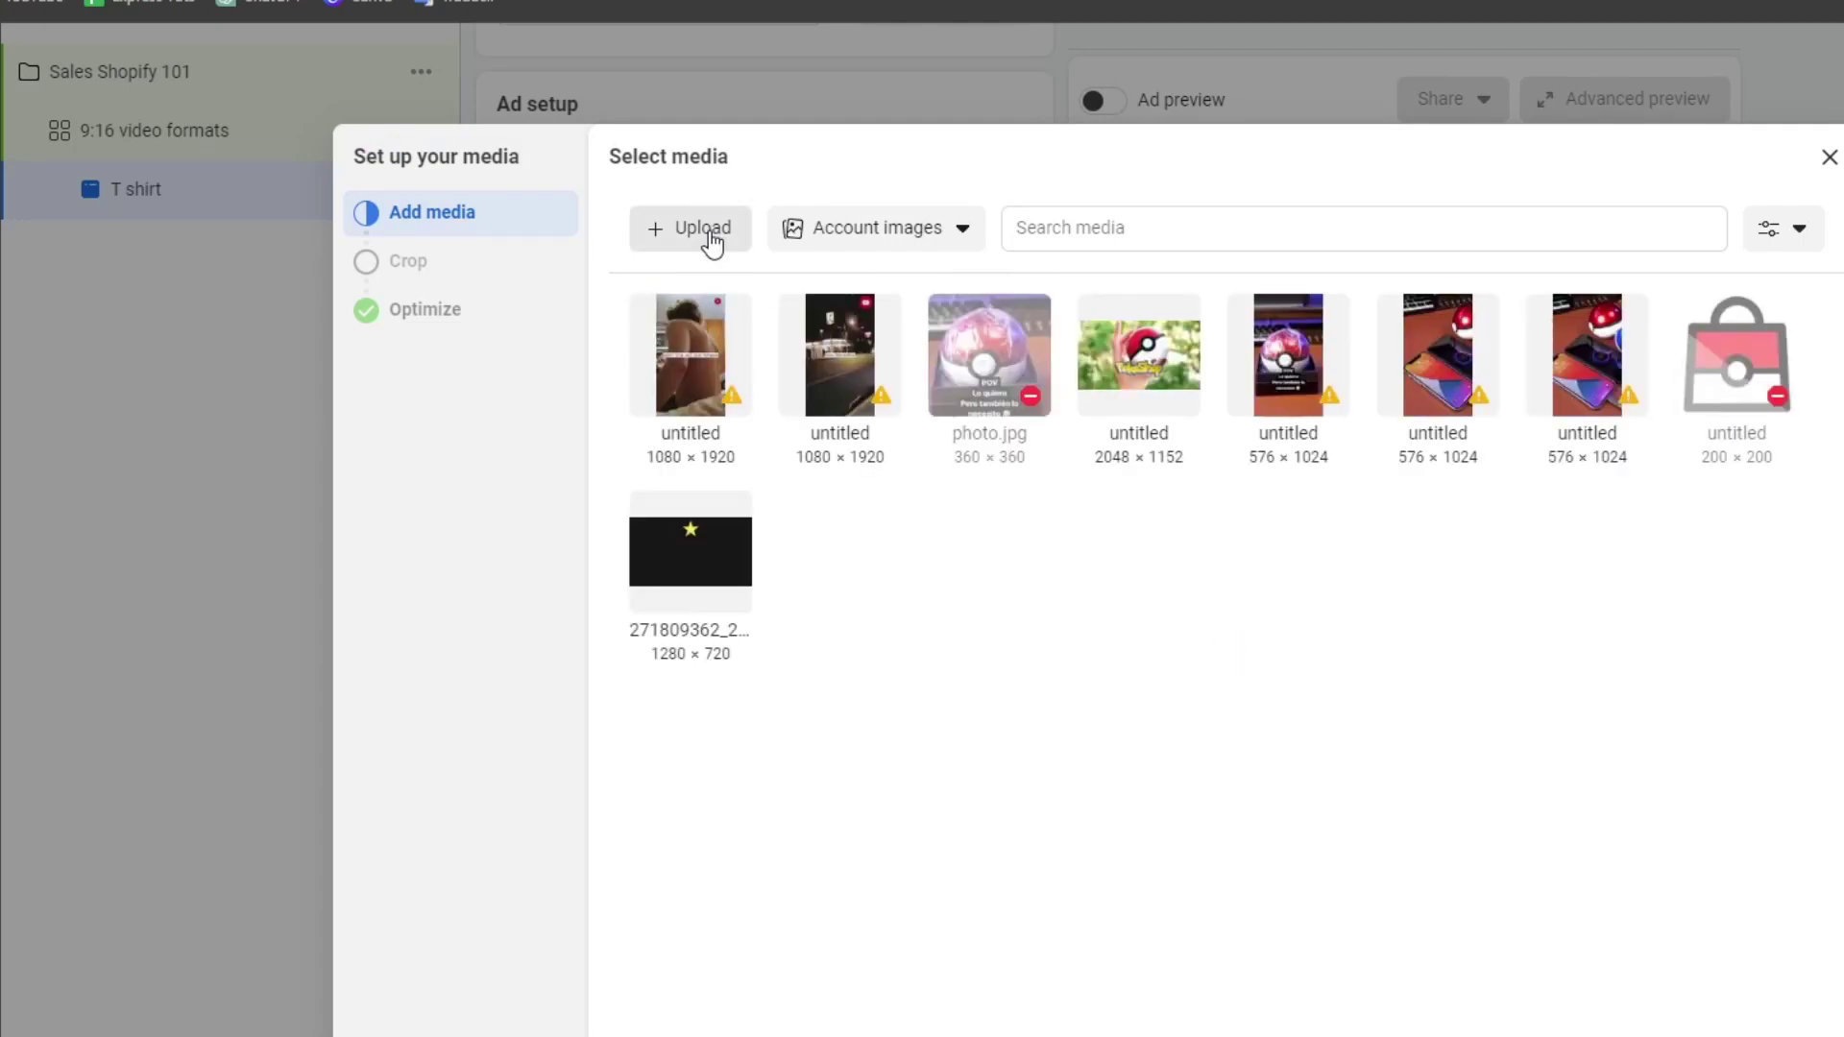
click(706, 235)
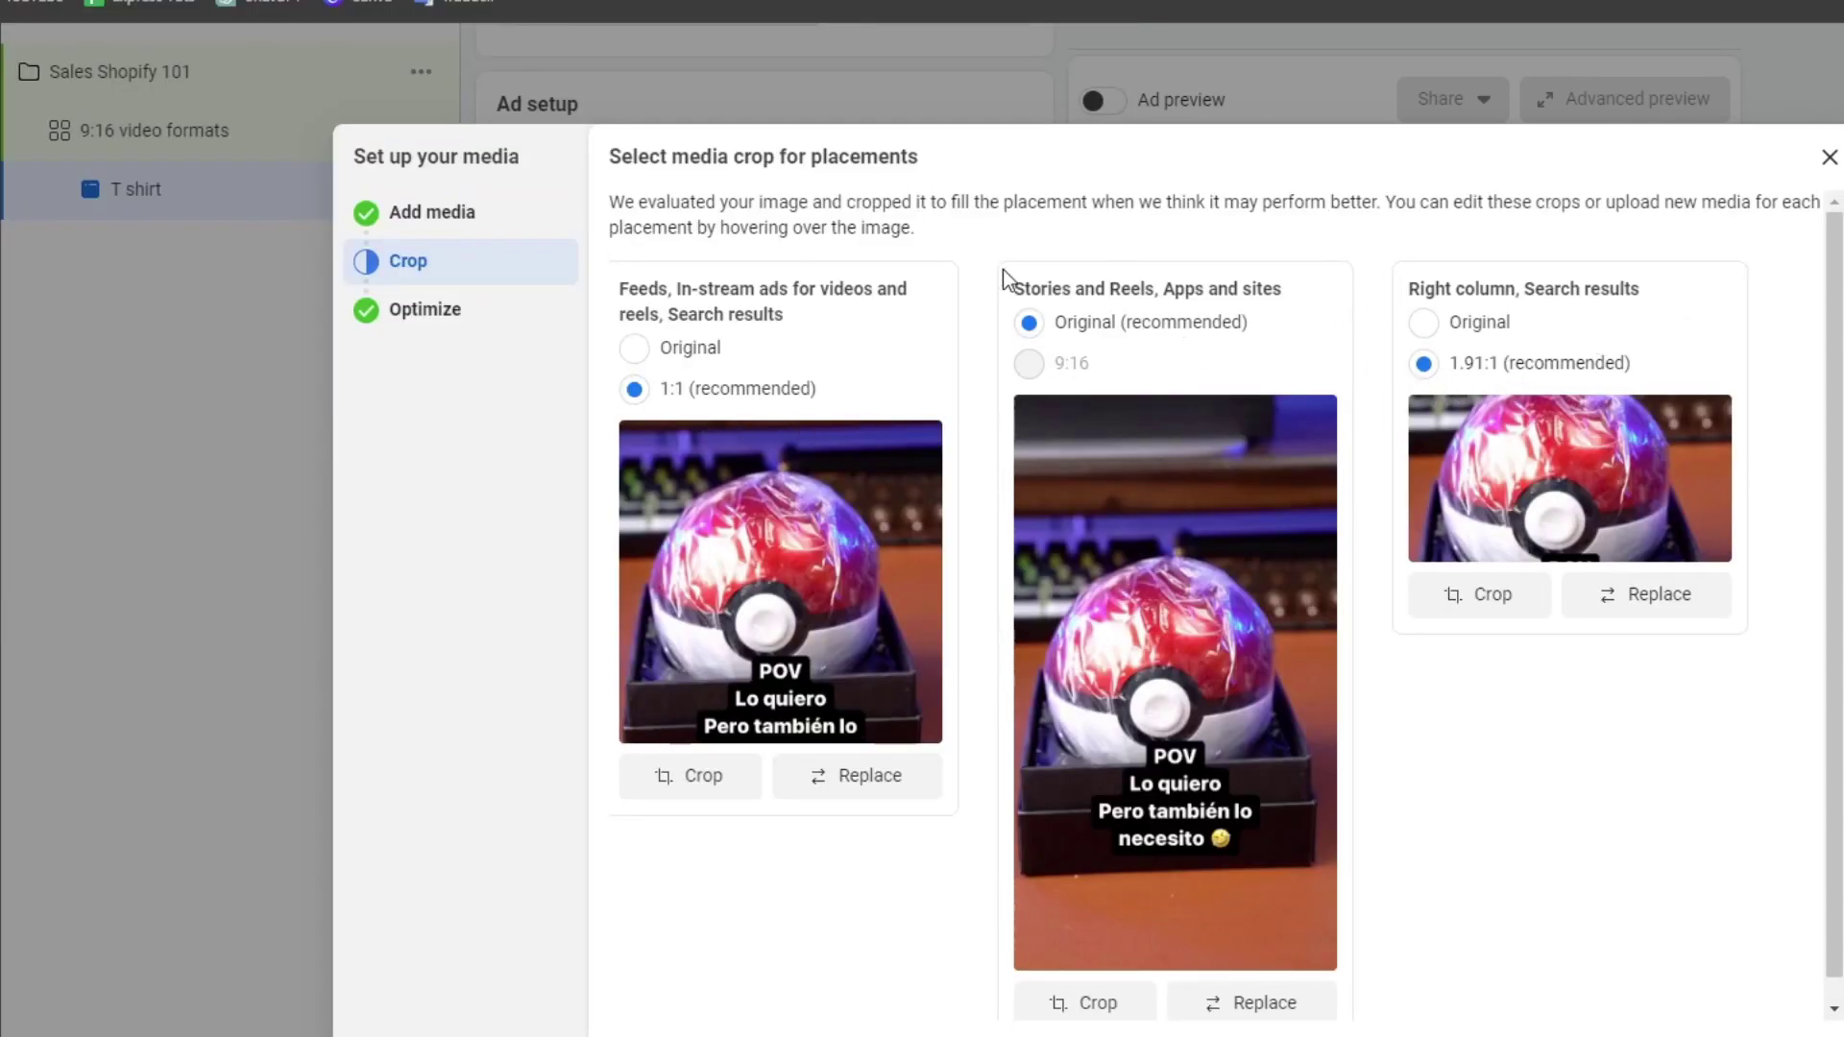
click(1825, 1028)
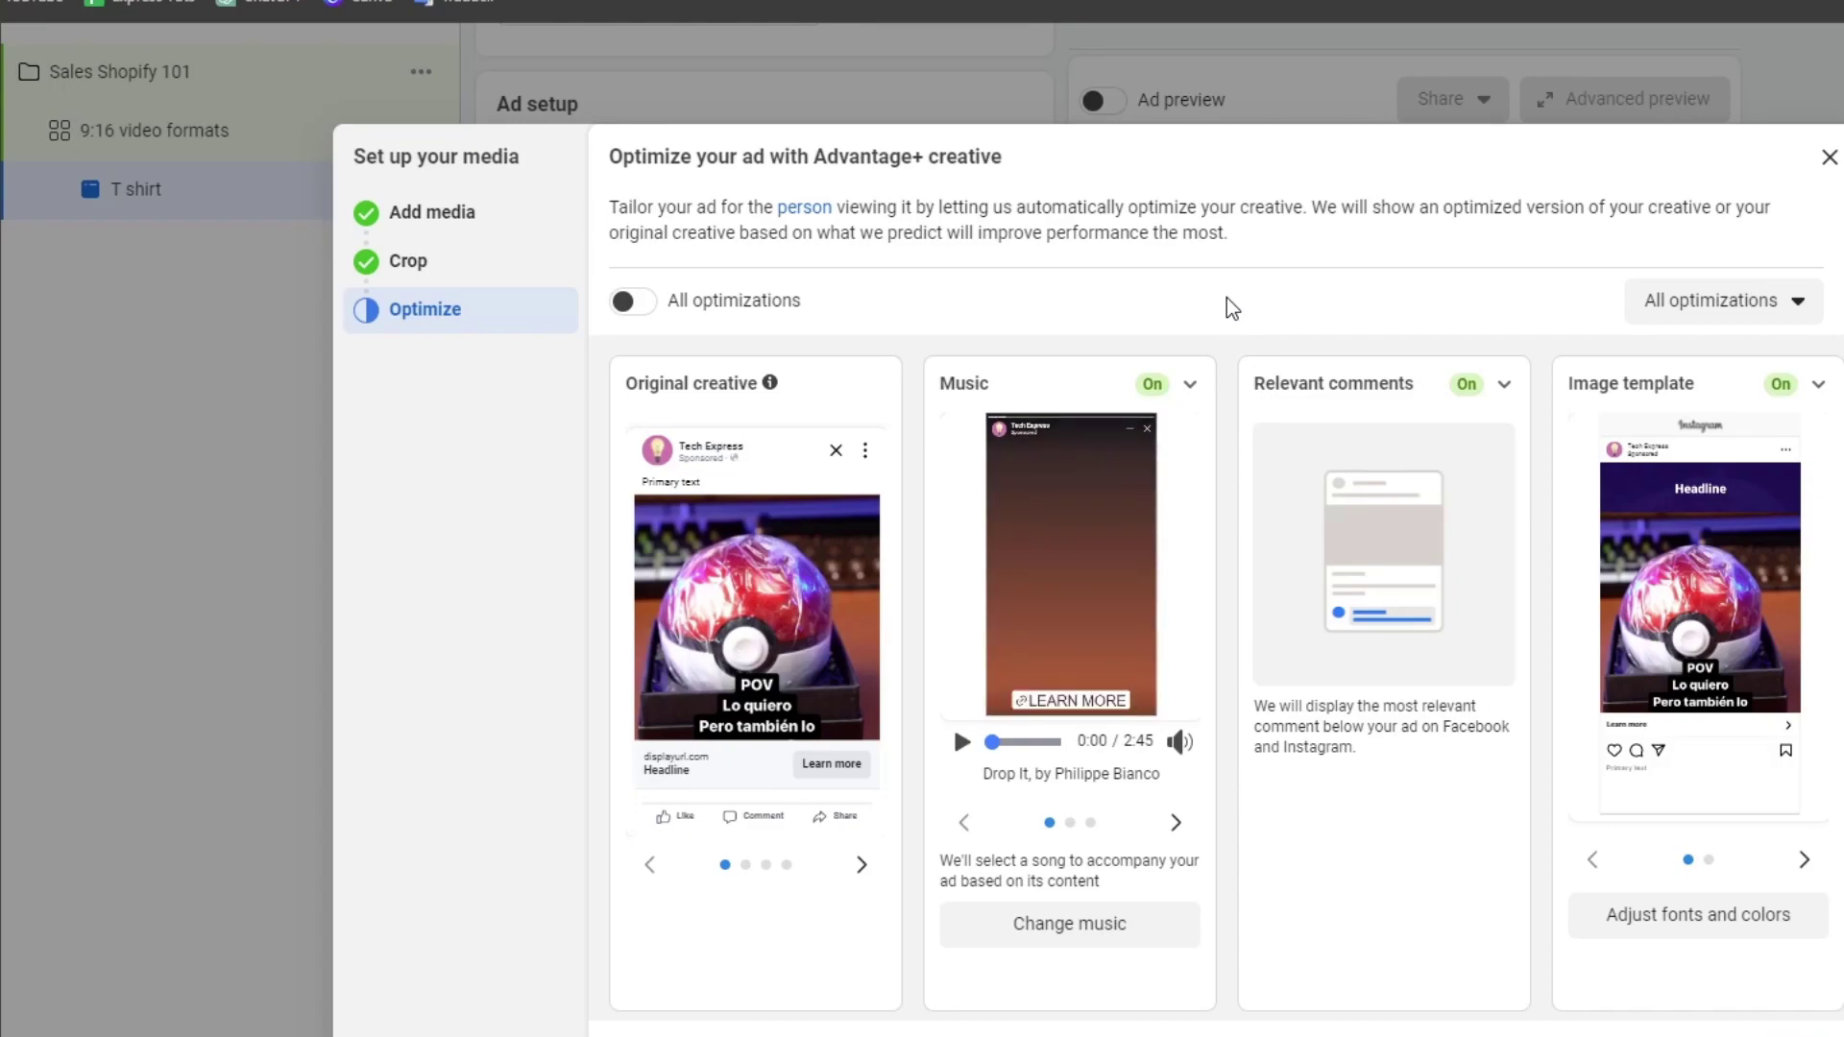
drag(1029, 753, 1053, 745)
click(1552, 989)
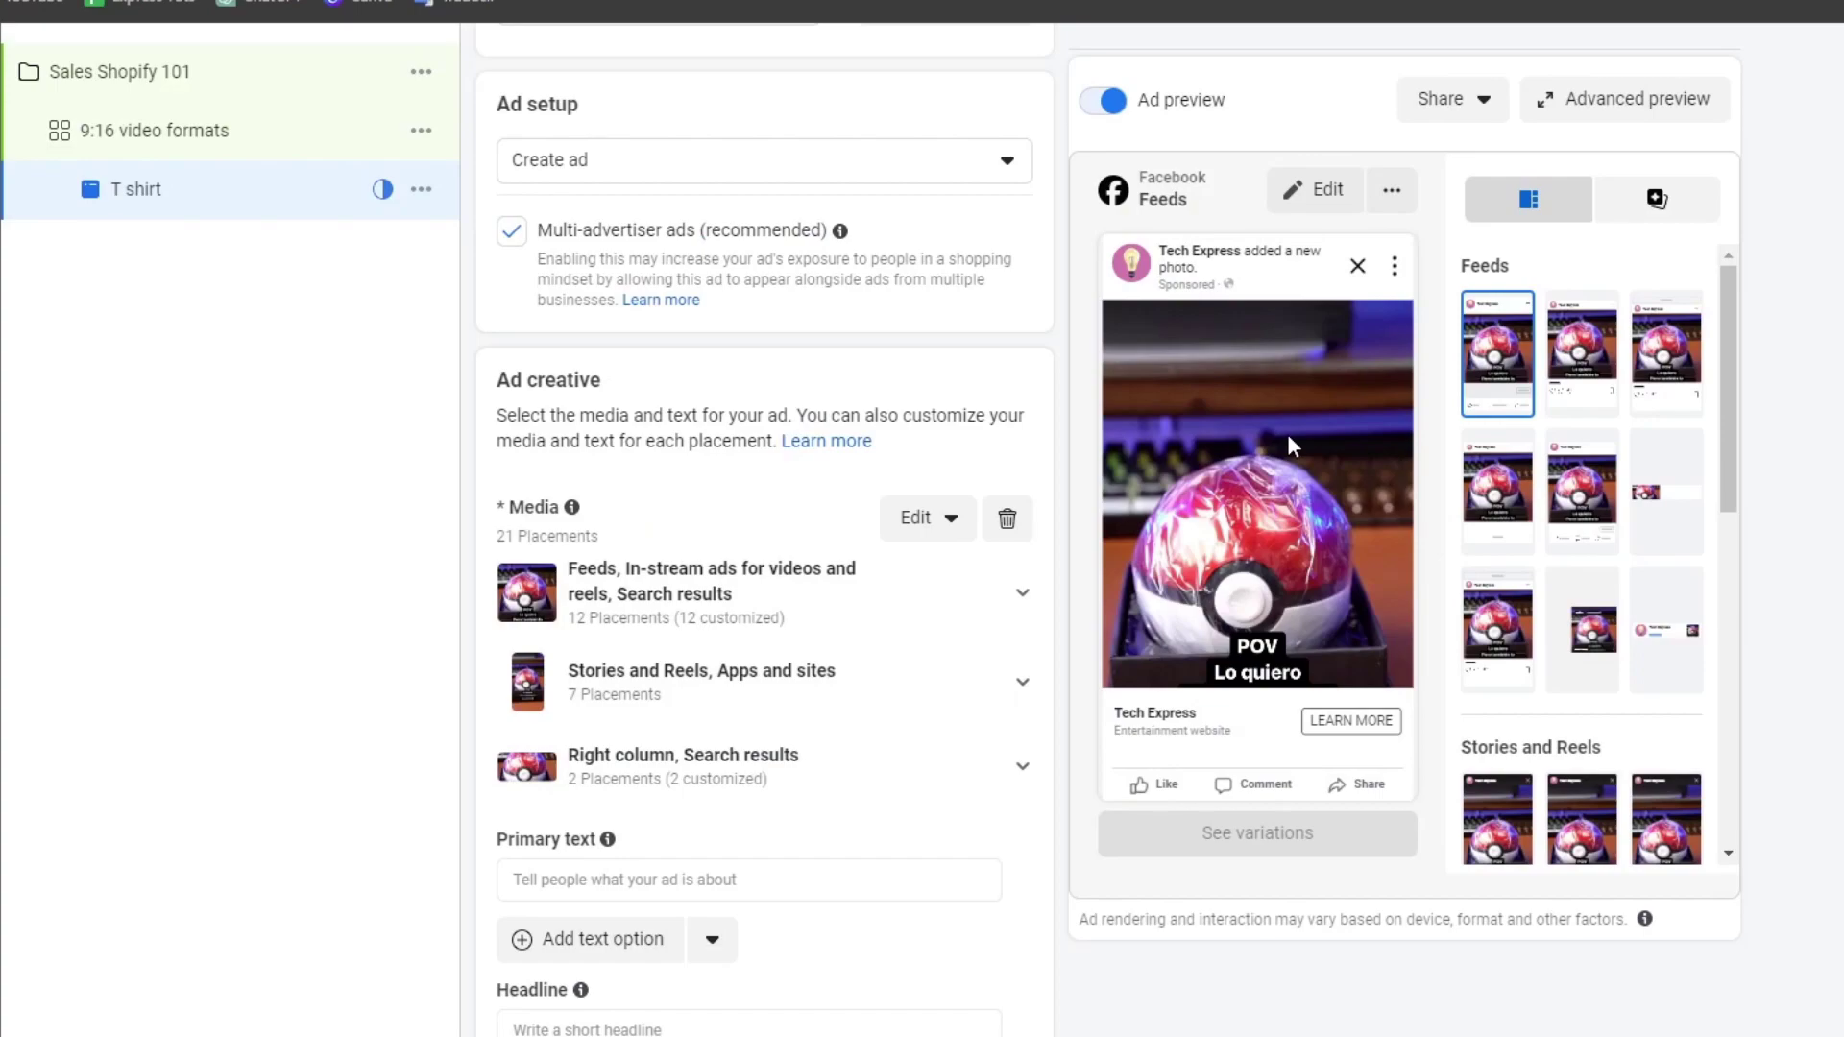
Step: Enter primary text 'The best product ever' and add two suggested text variations
scroll(803, 597, down, 3)
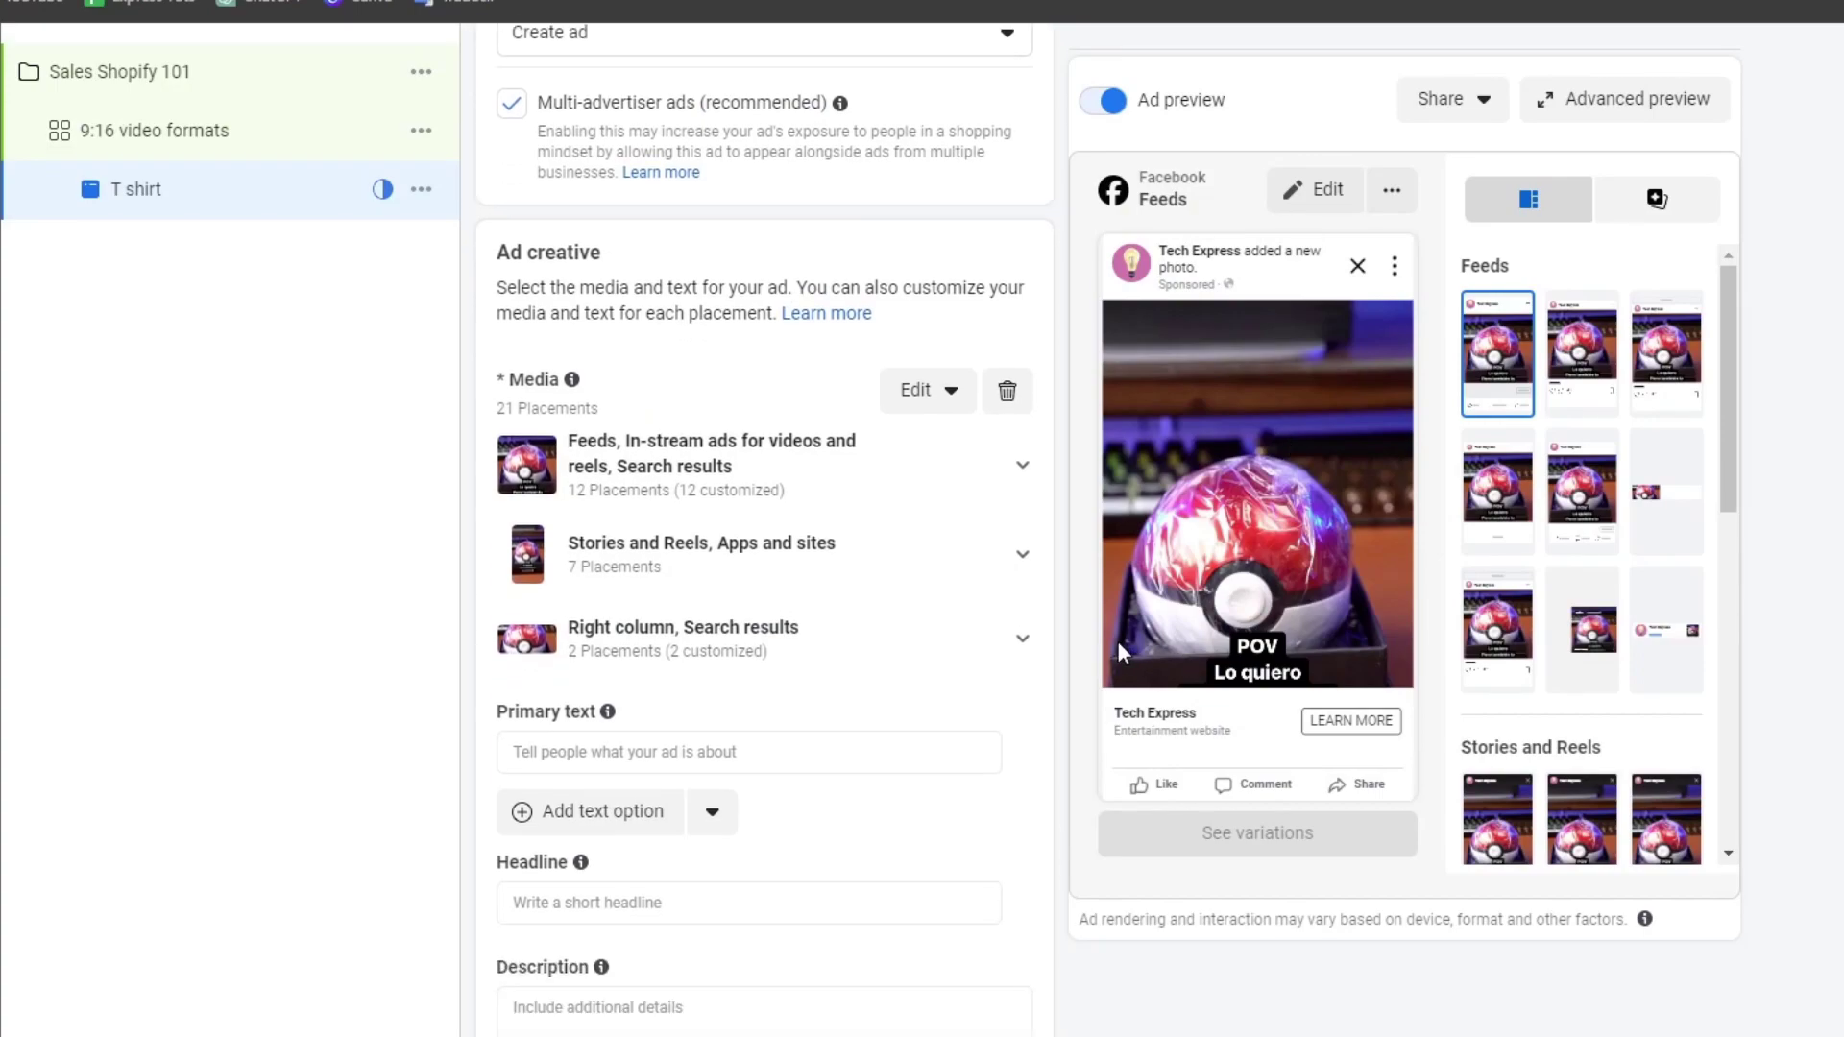
click(678, 623)
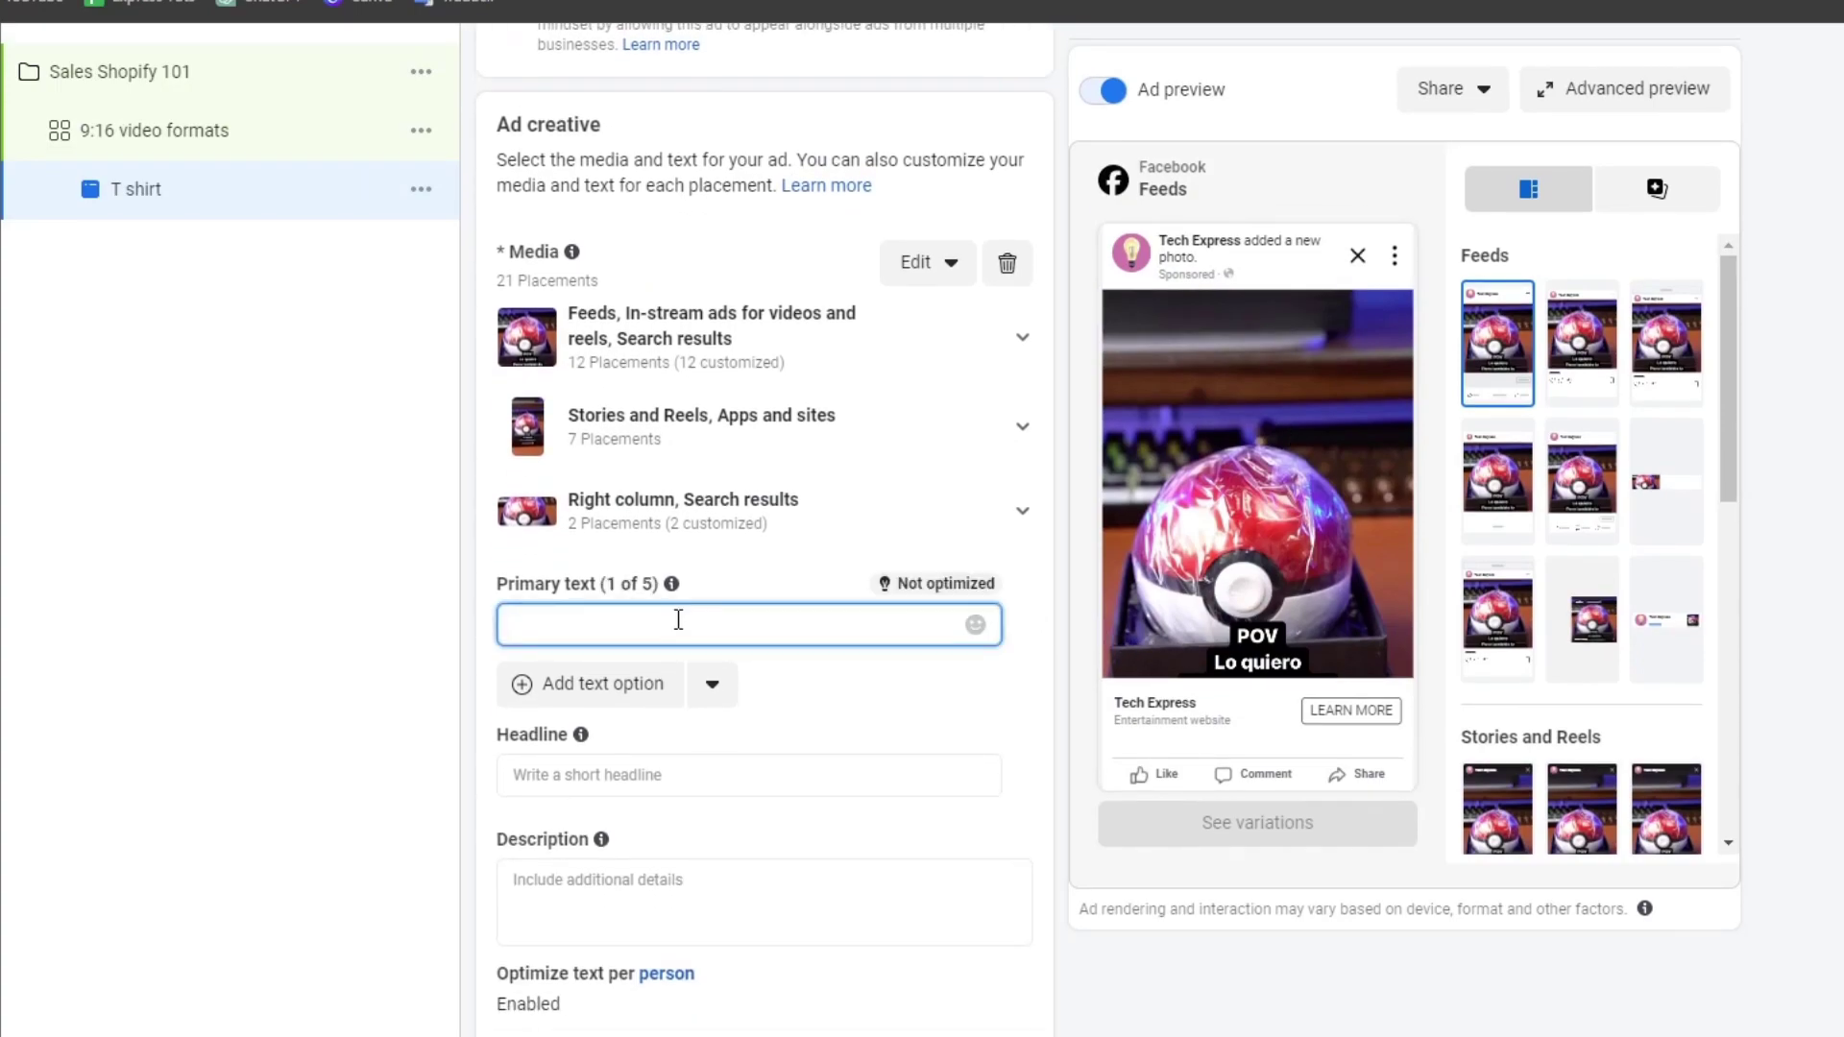
text(The best product )
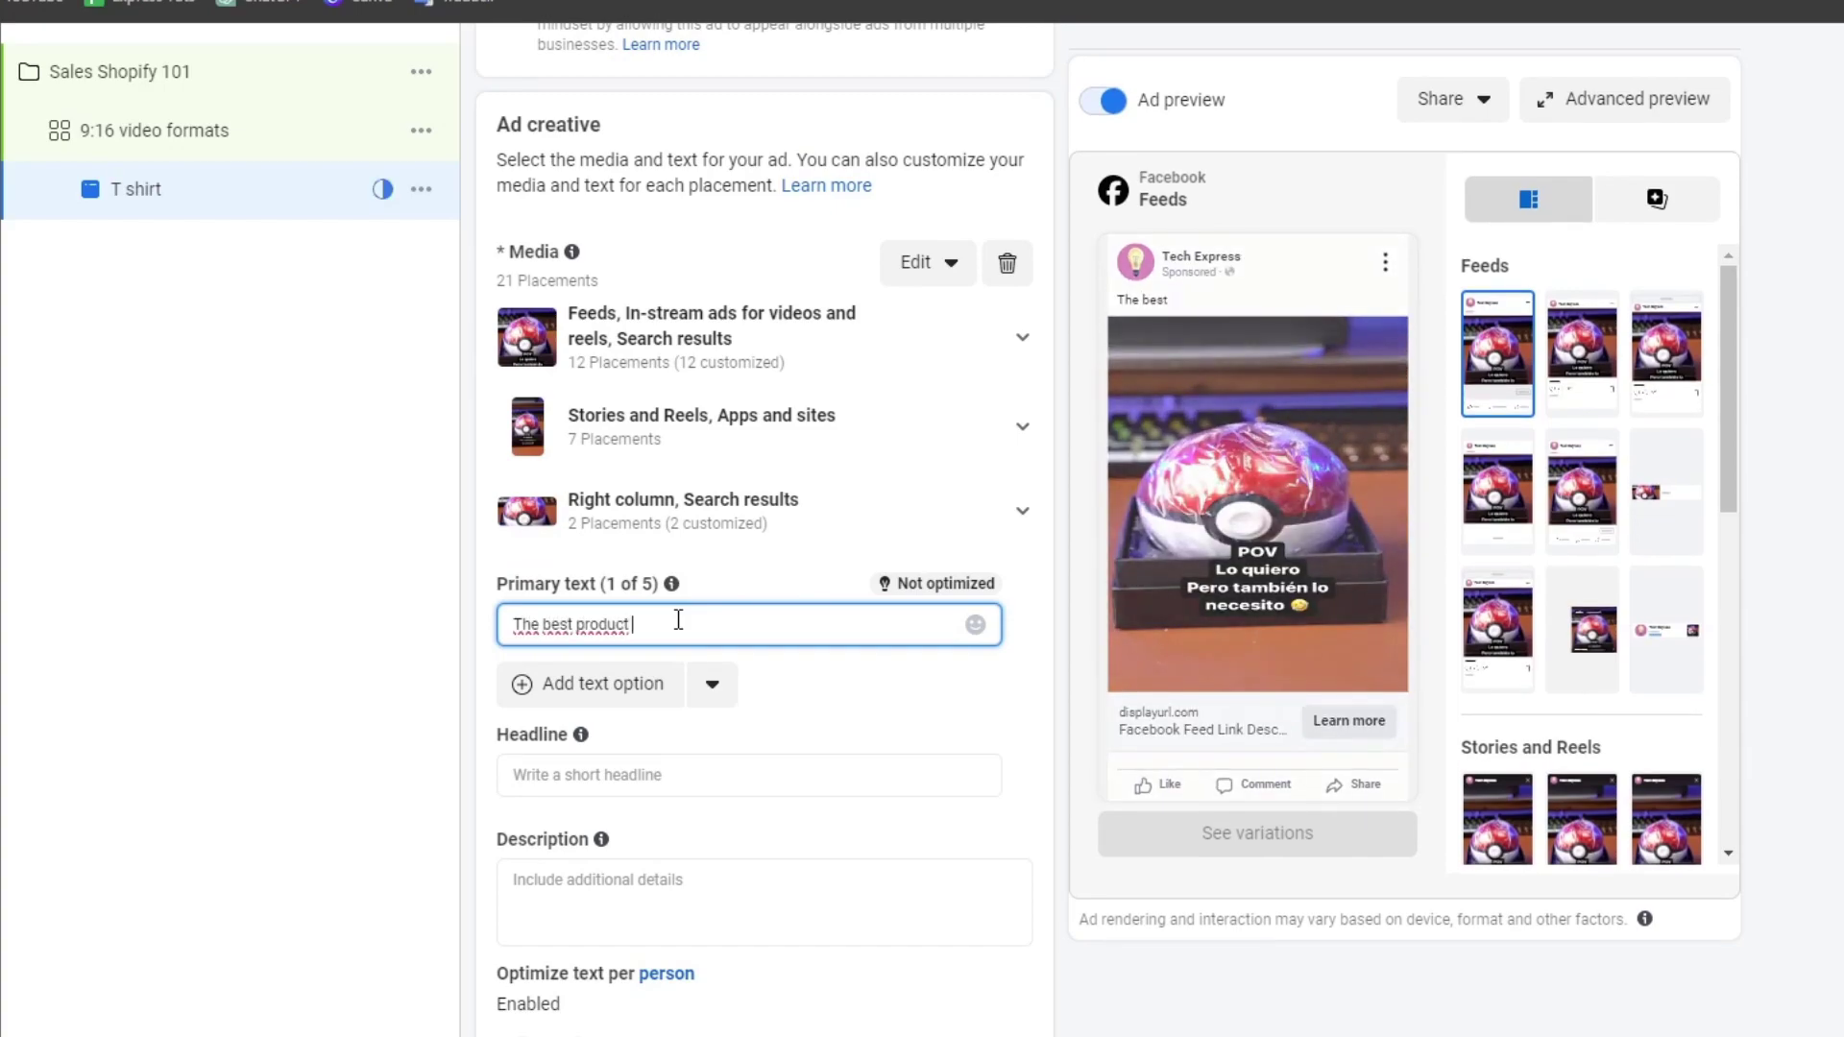
text(ever)
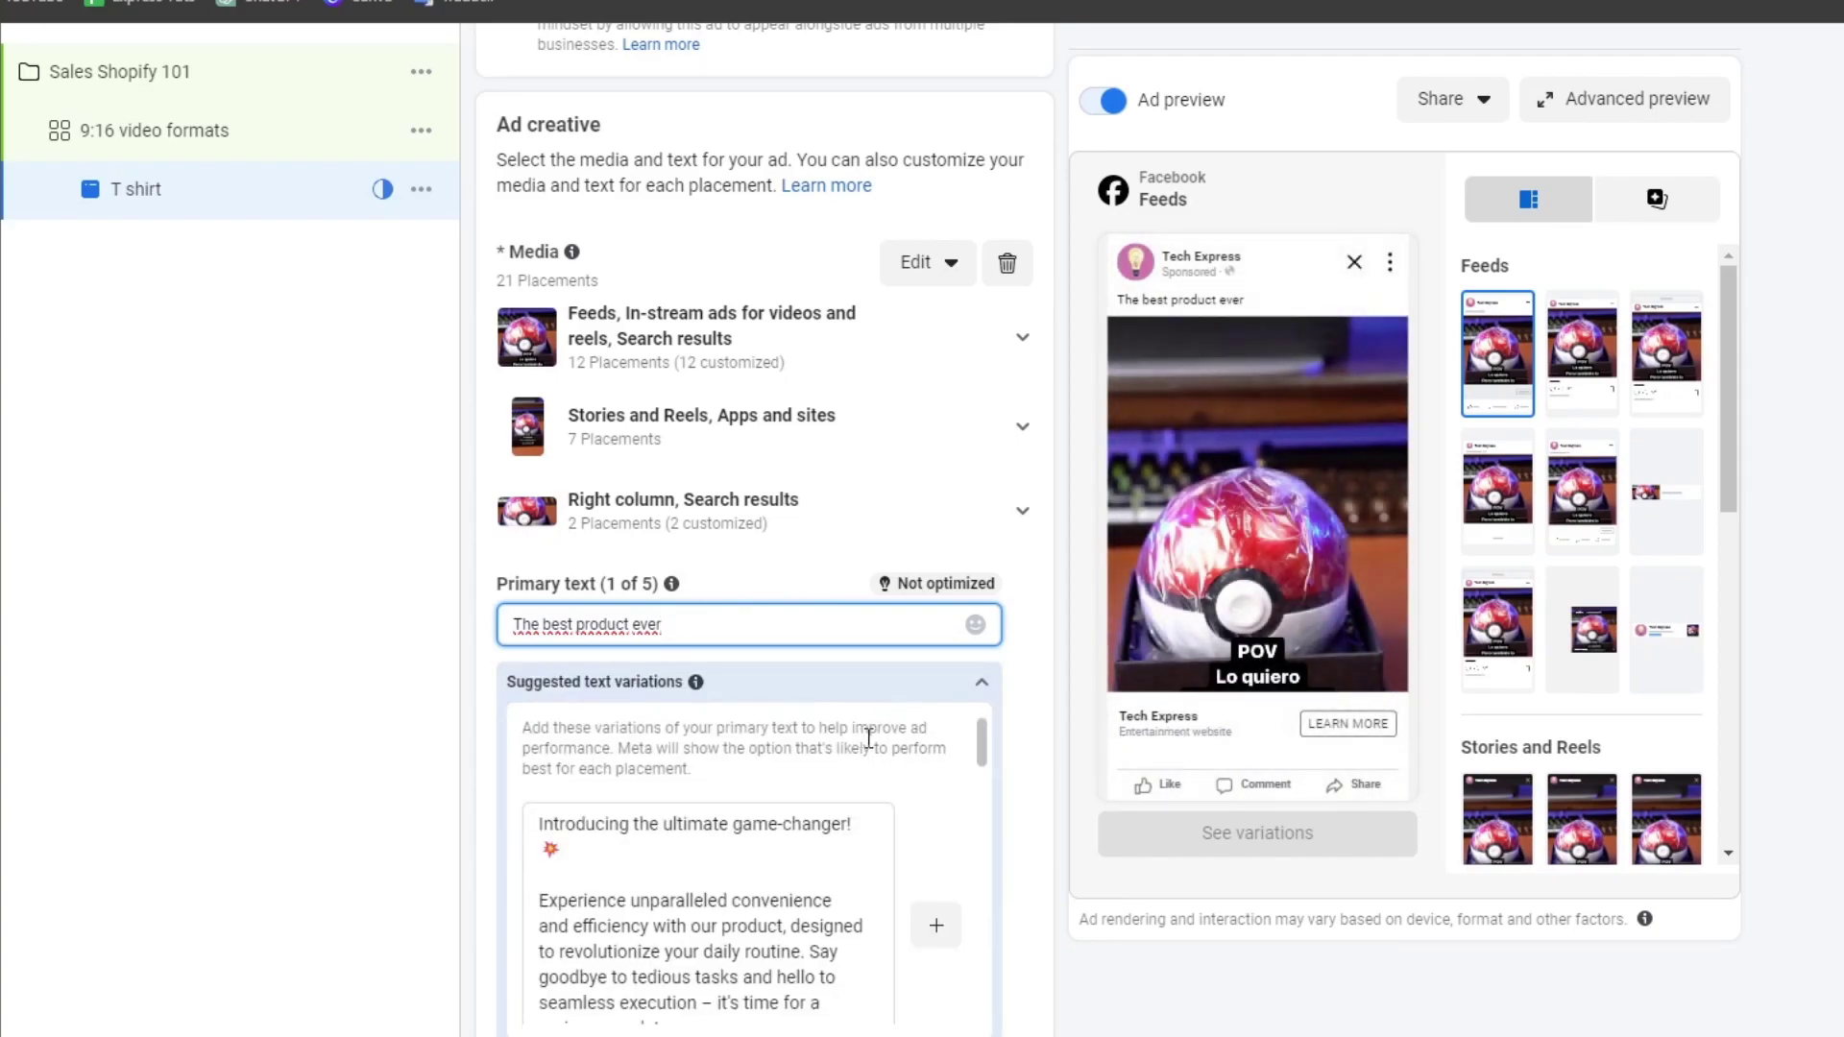
scroll(866, 763, down, 1)
click(935, 800)
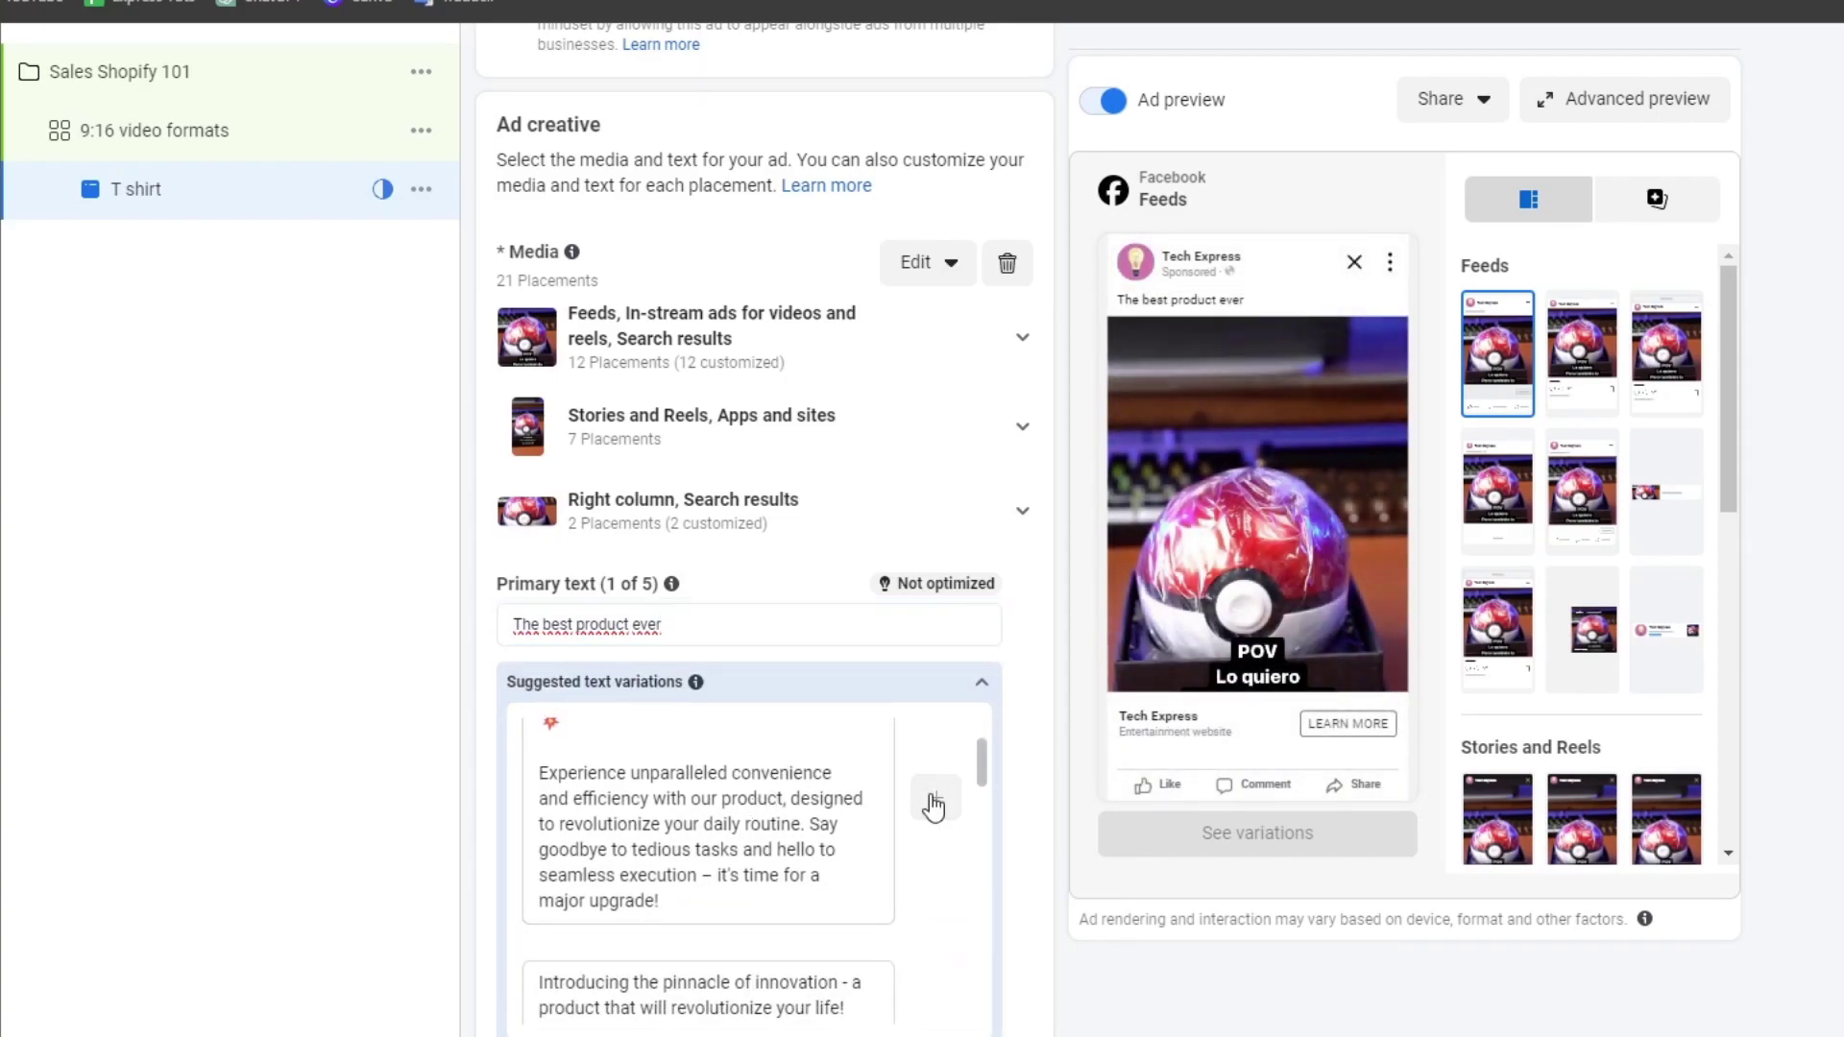
scroll(955, 889, down, 1)
click(938, 852)
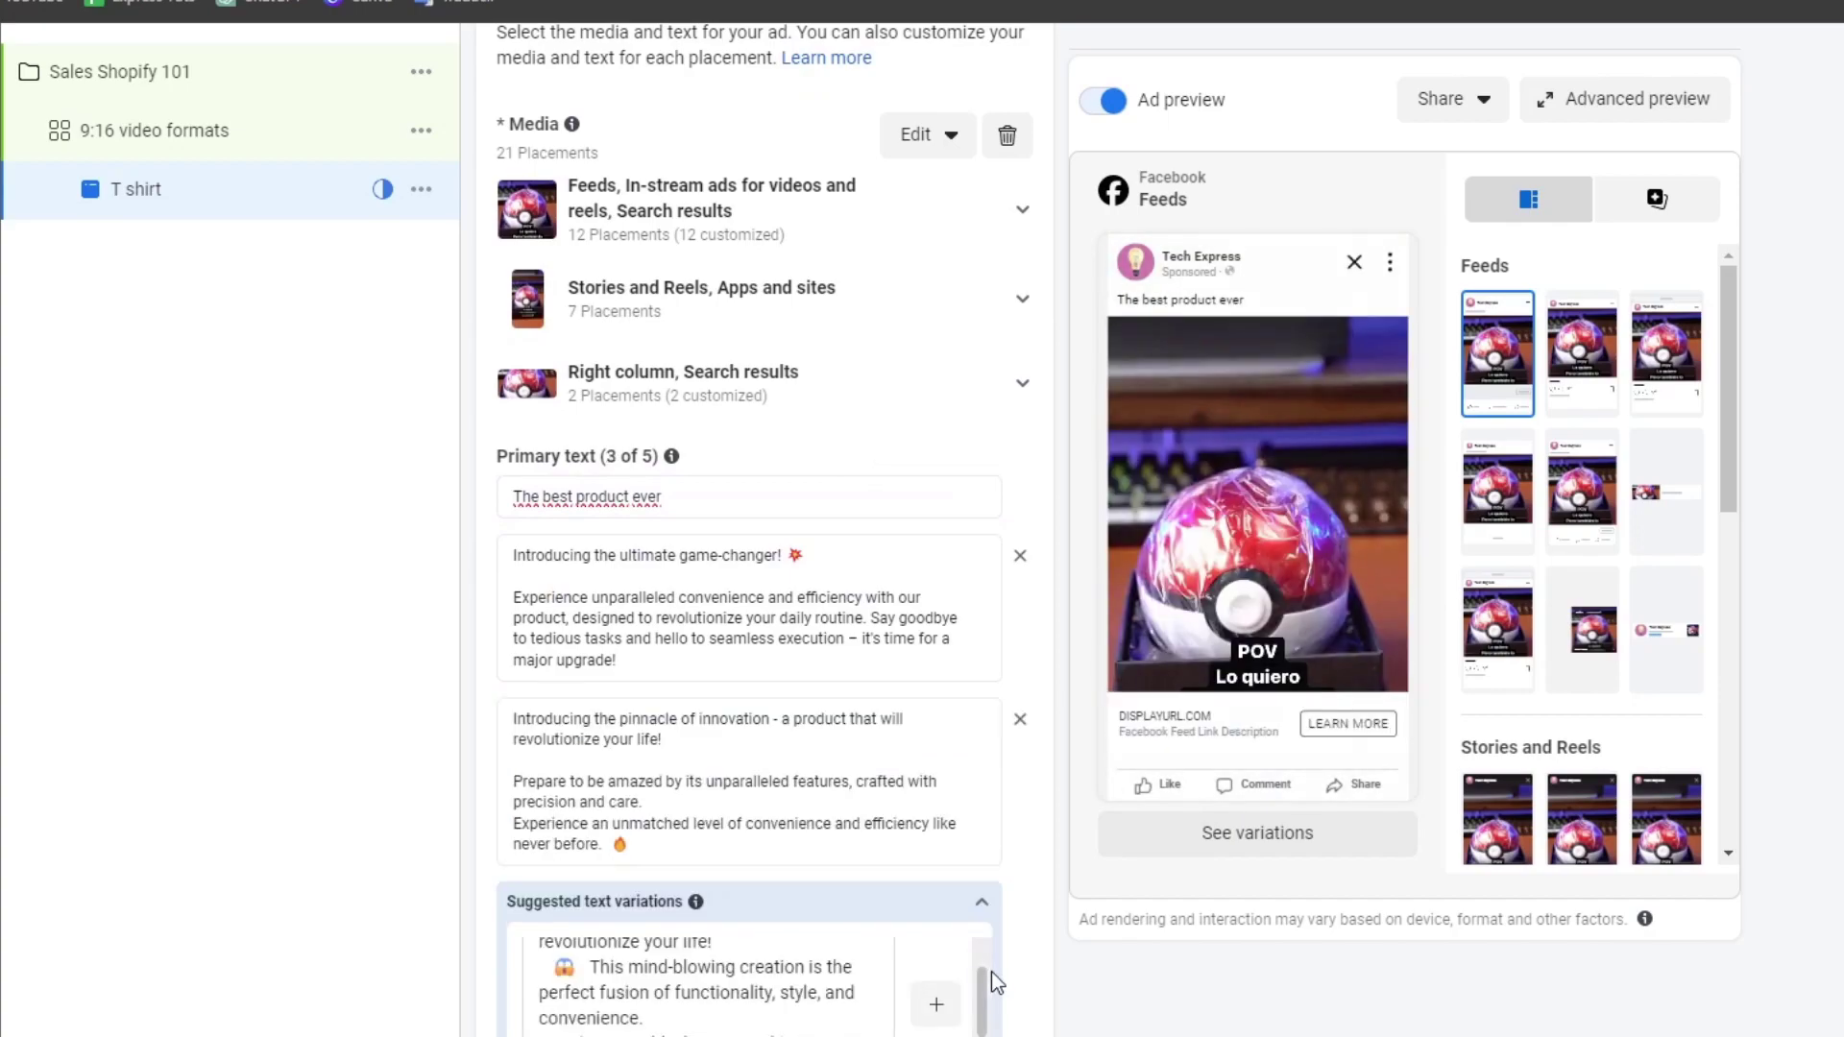
scroll(991, 972, down, 4)
scroll(894, 816, down, 3)
scroll(870, 759, down, 6)
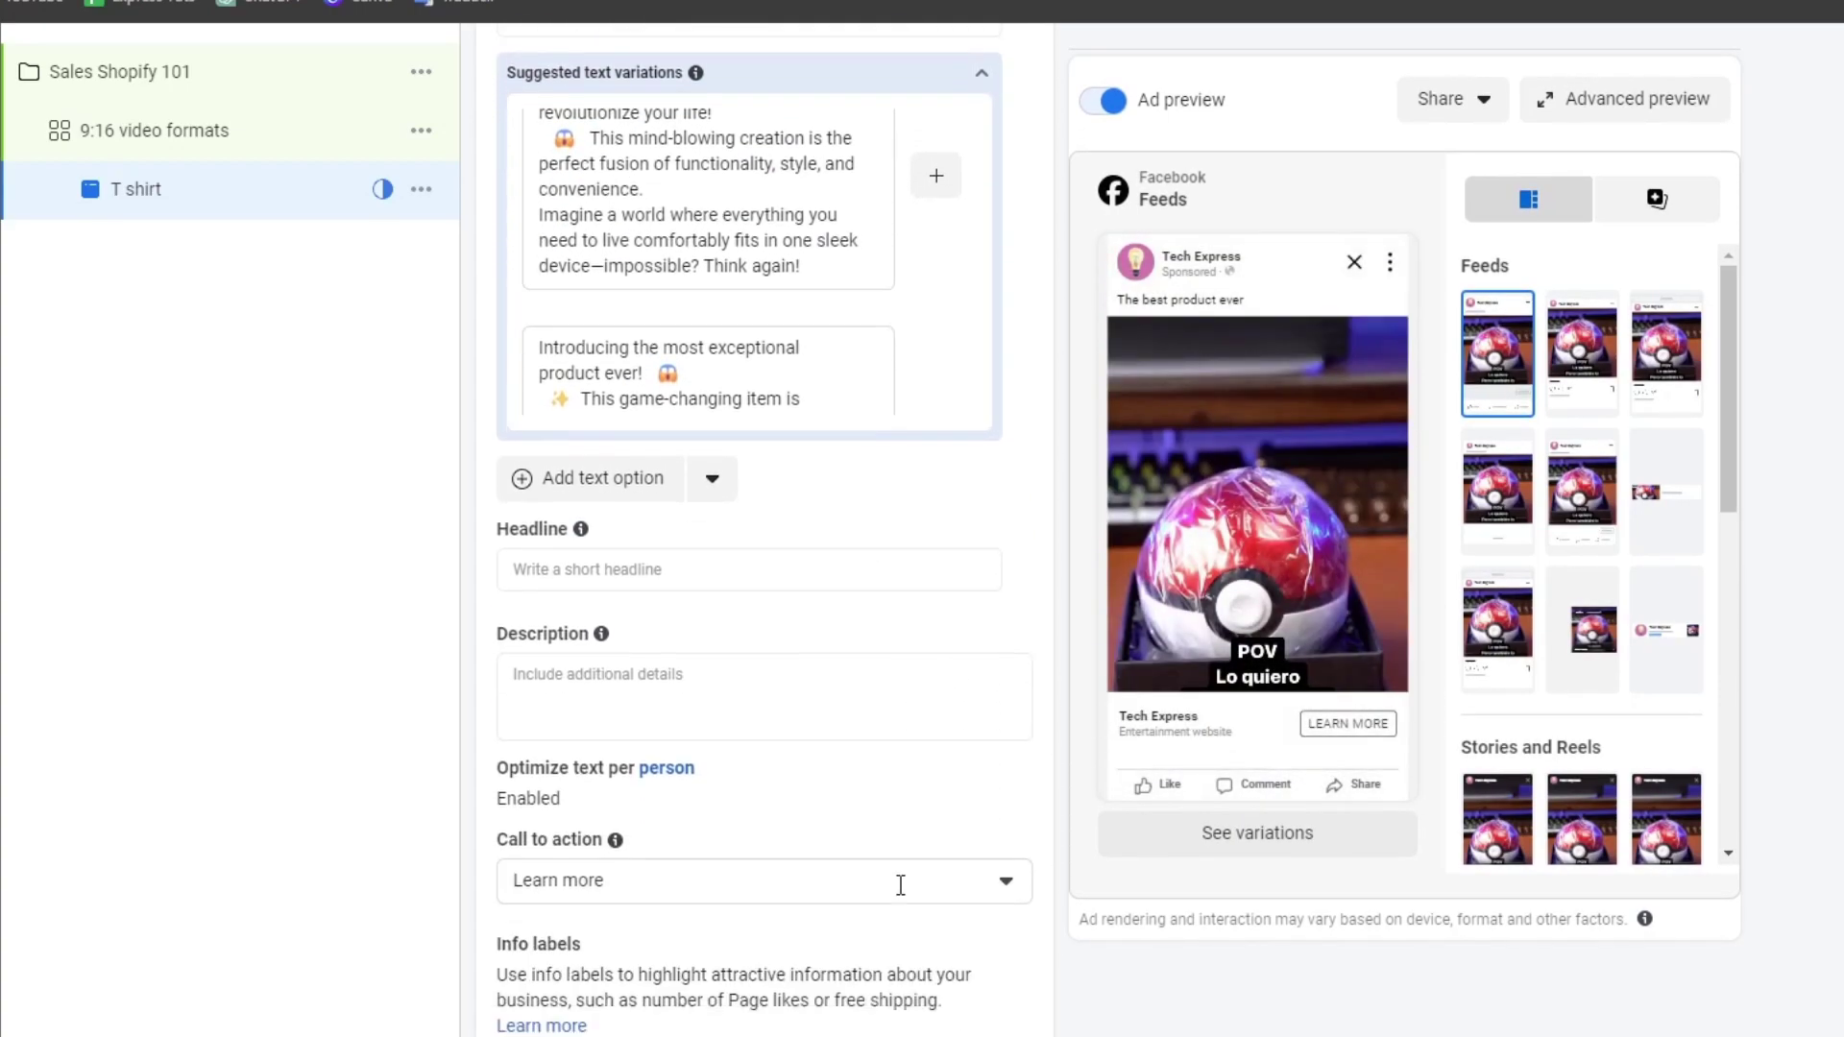
Step: Set the ad's call to action to Order now
click(774, 443)
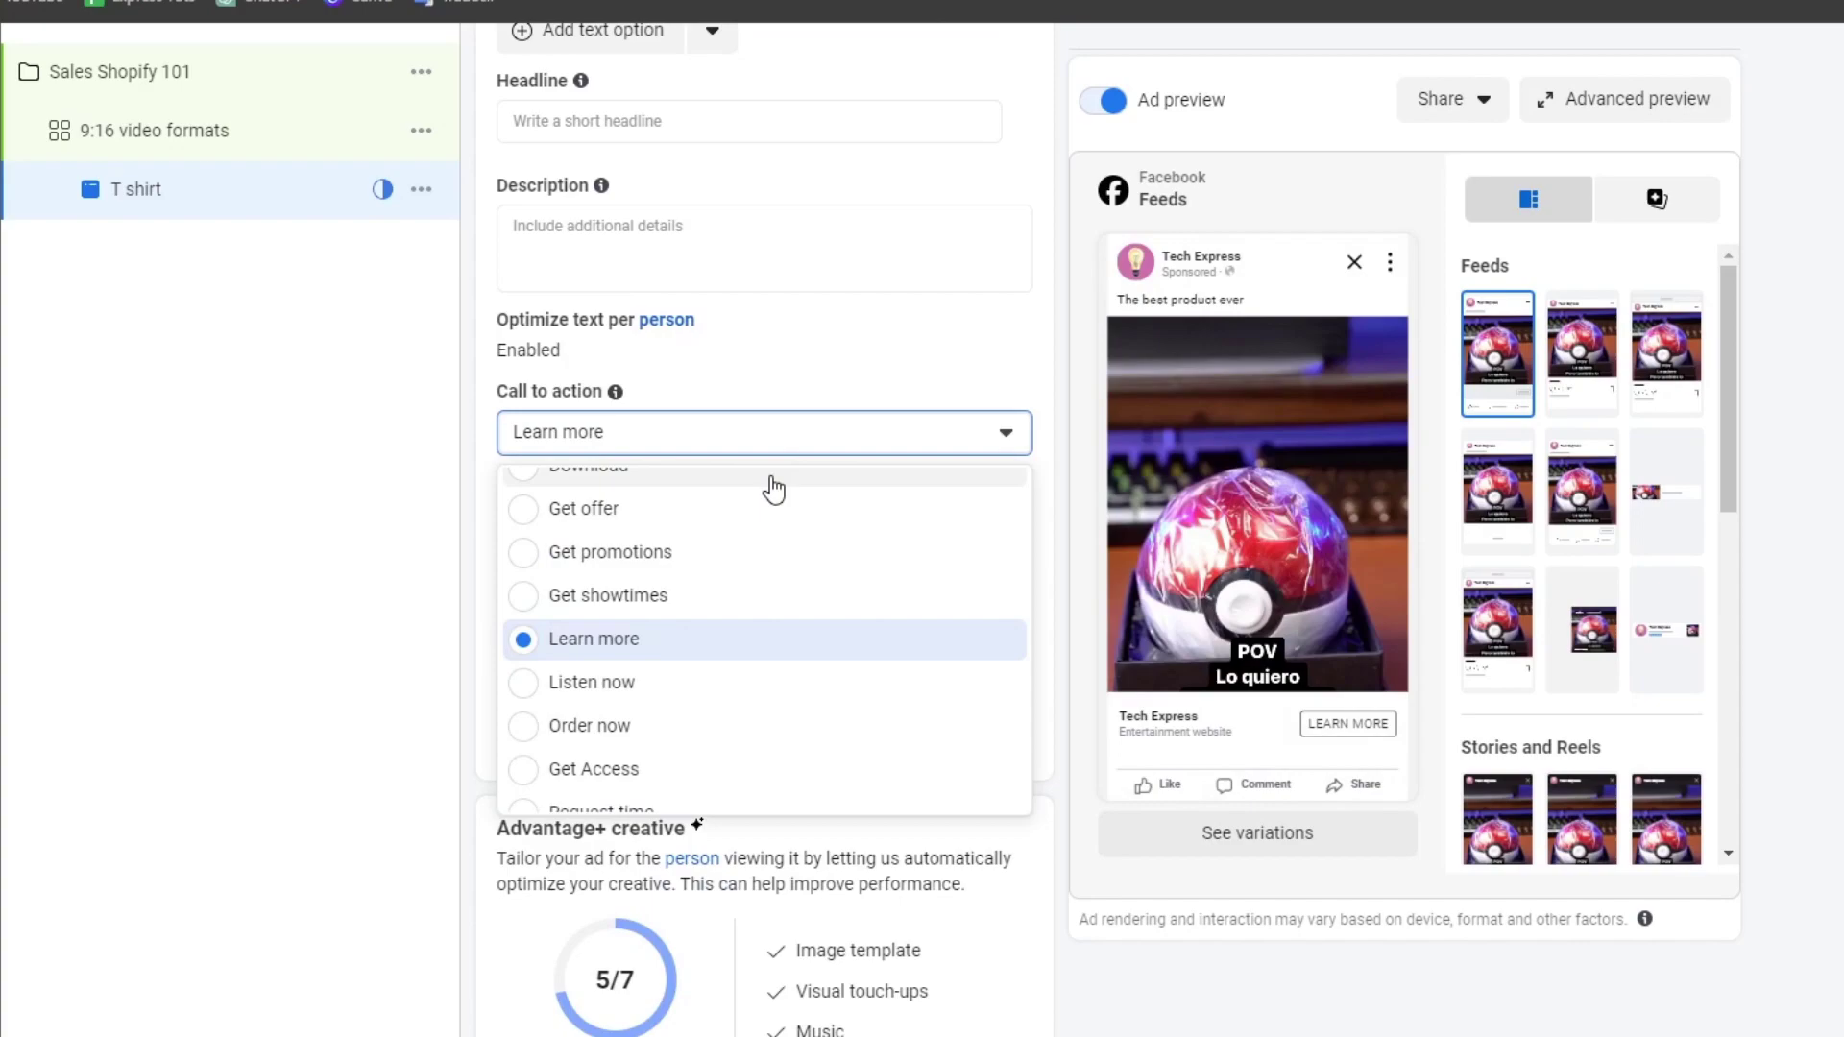
scroll(746, 692, up, 2)
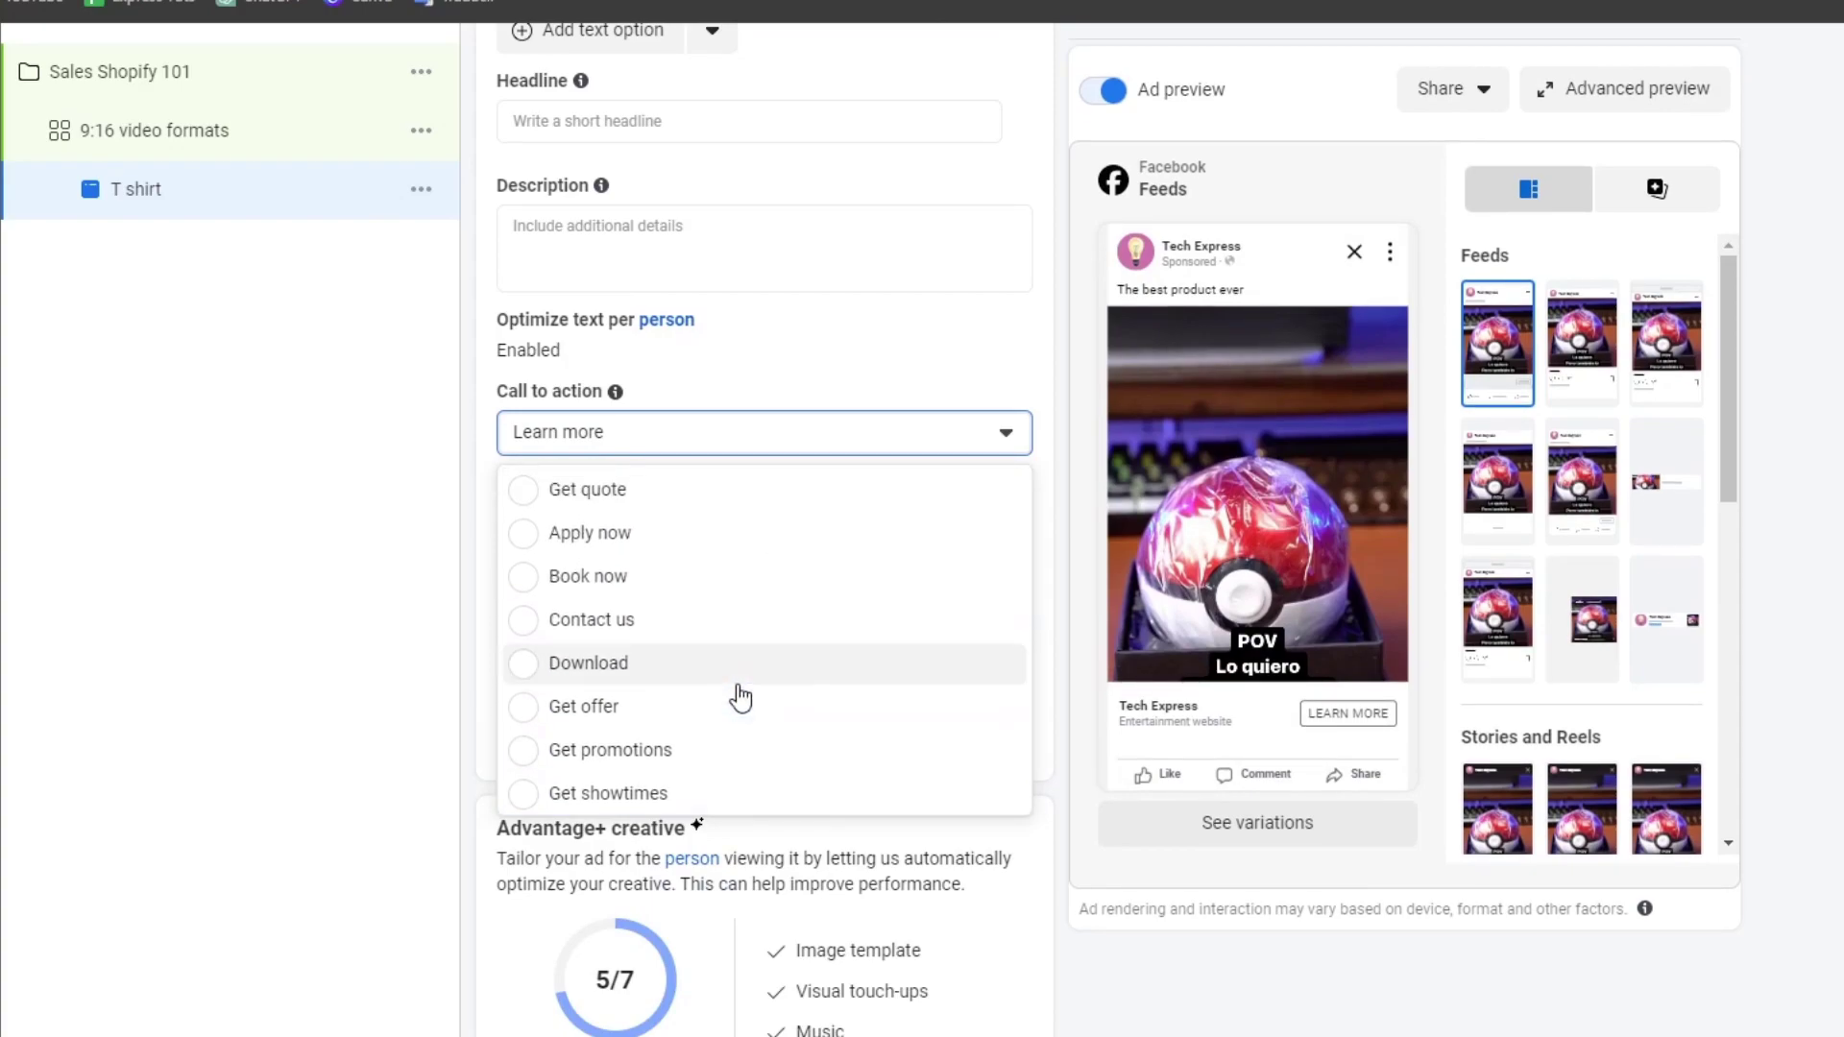
scroll(687, 624, down, 3)
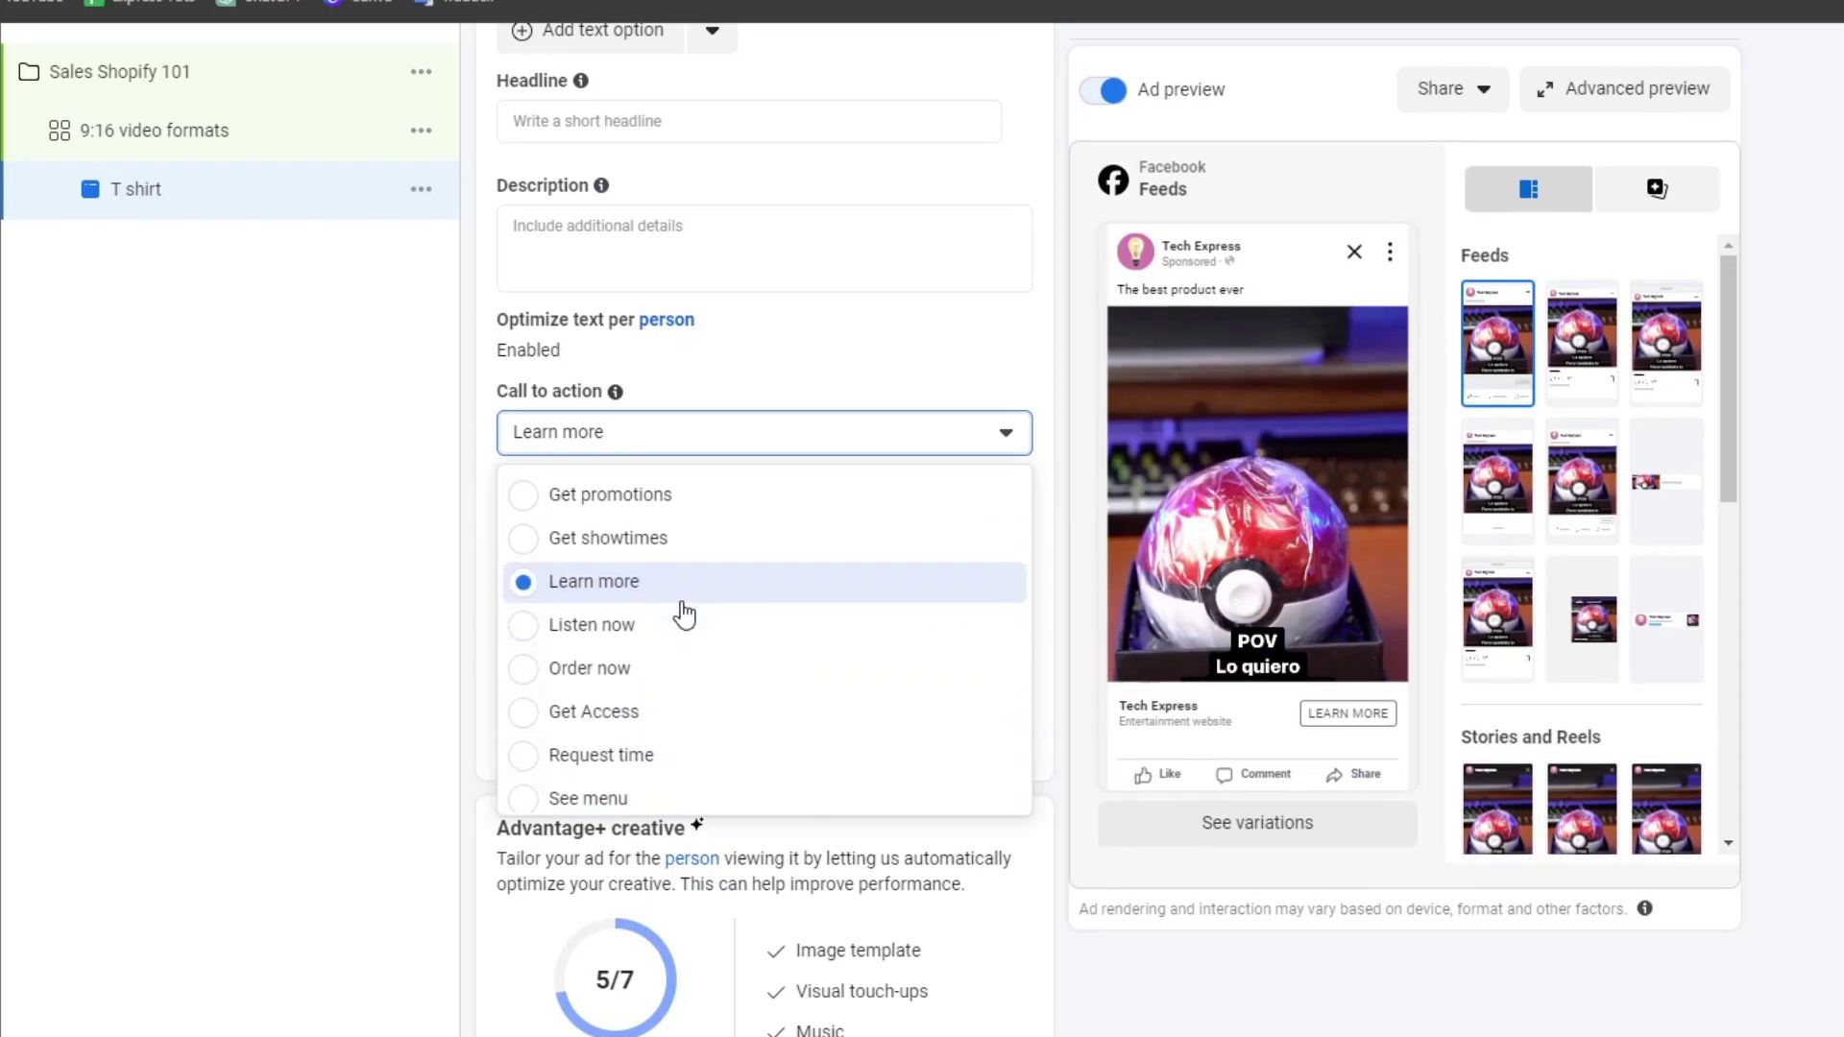
click(616, 672)
scroll(877, 691, down, 10)
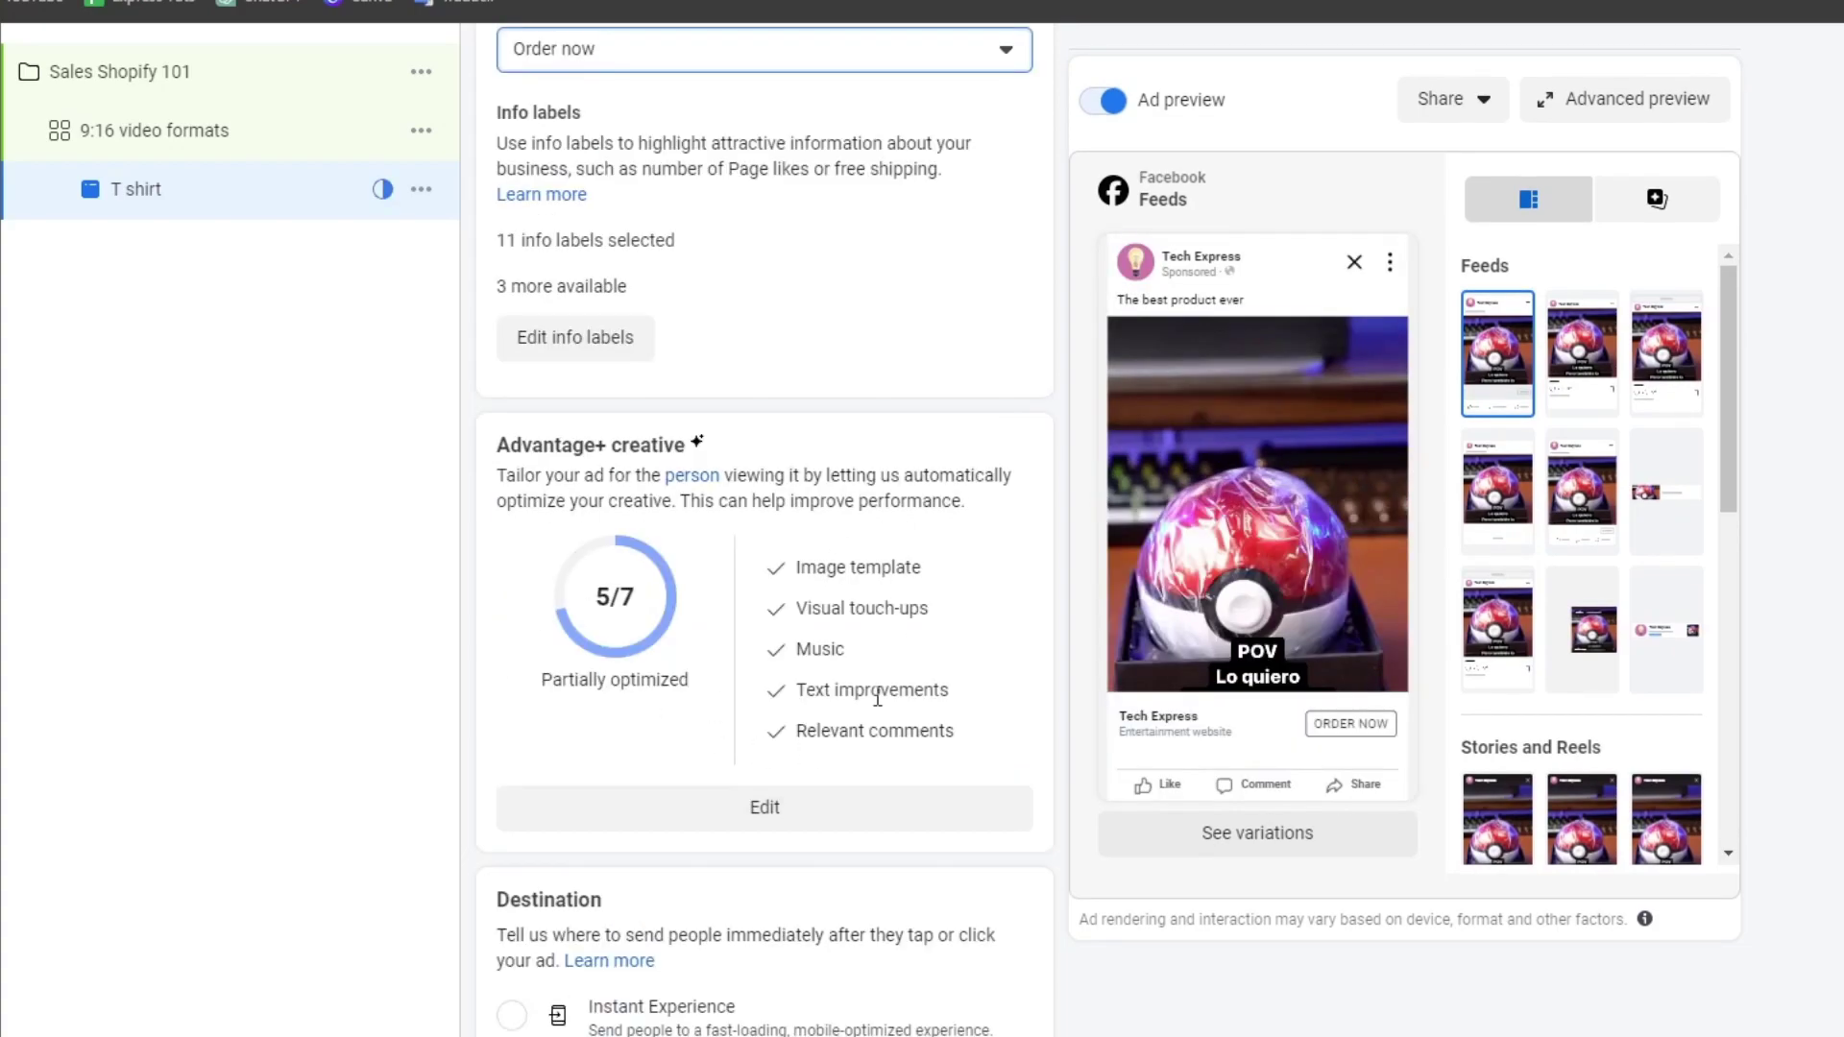
click(820, 647)
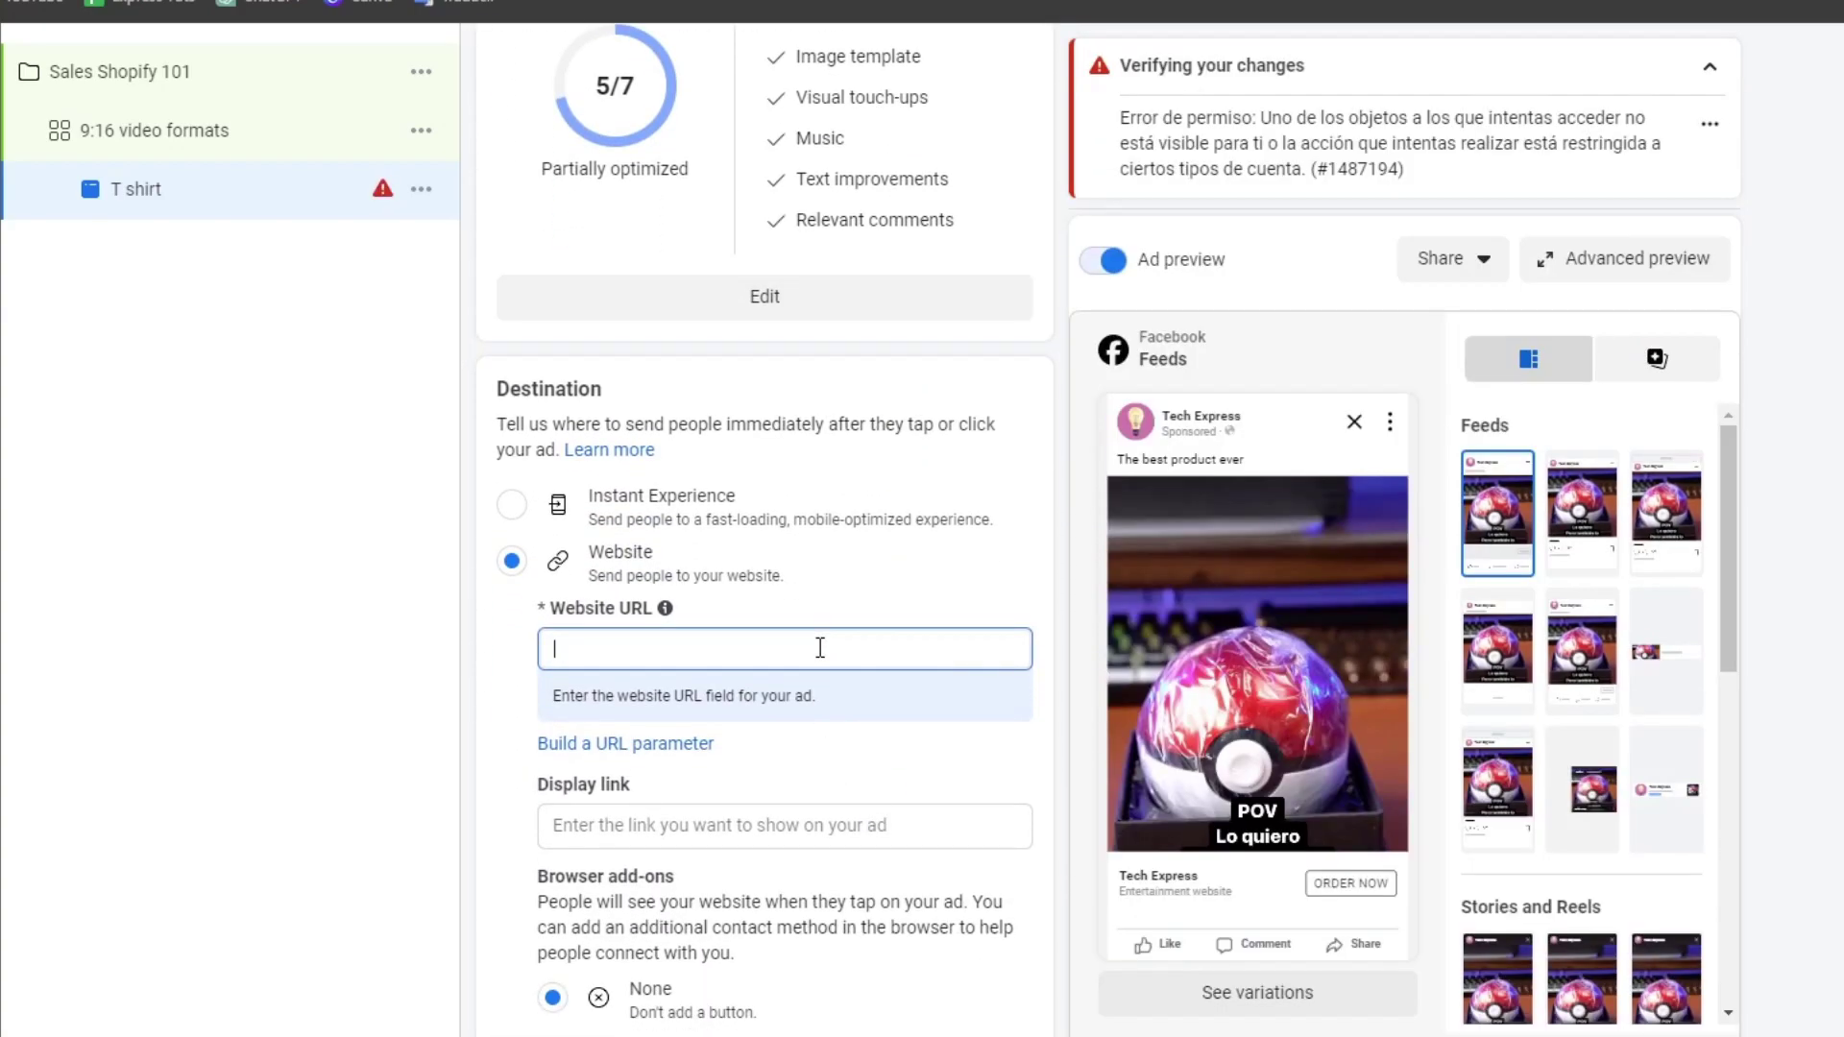
text(www.)
click(896, 723)
scroll(793, 774, down, 5)
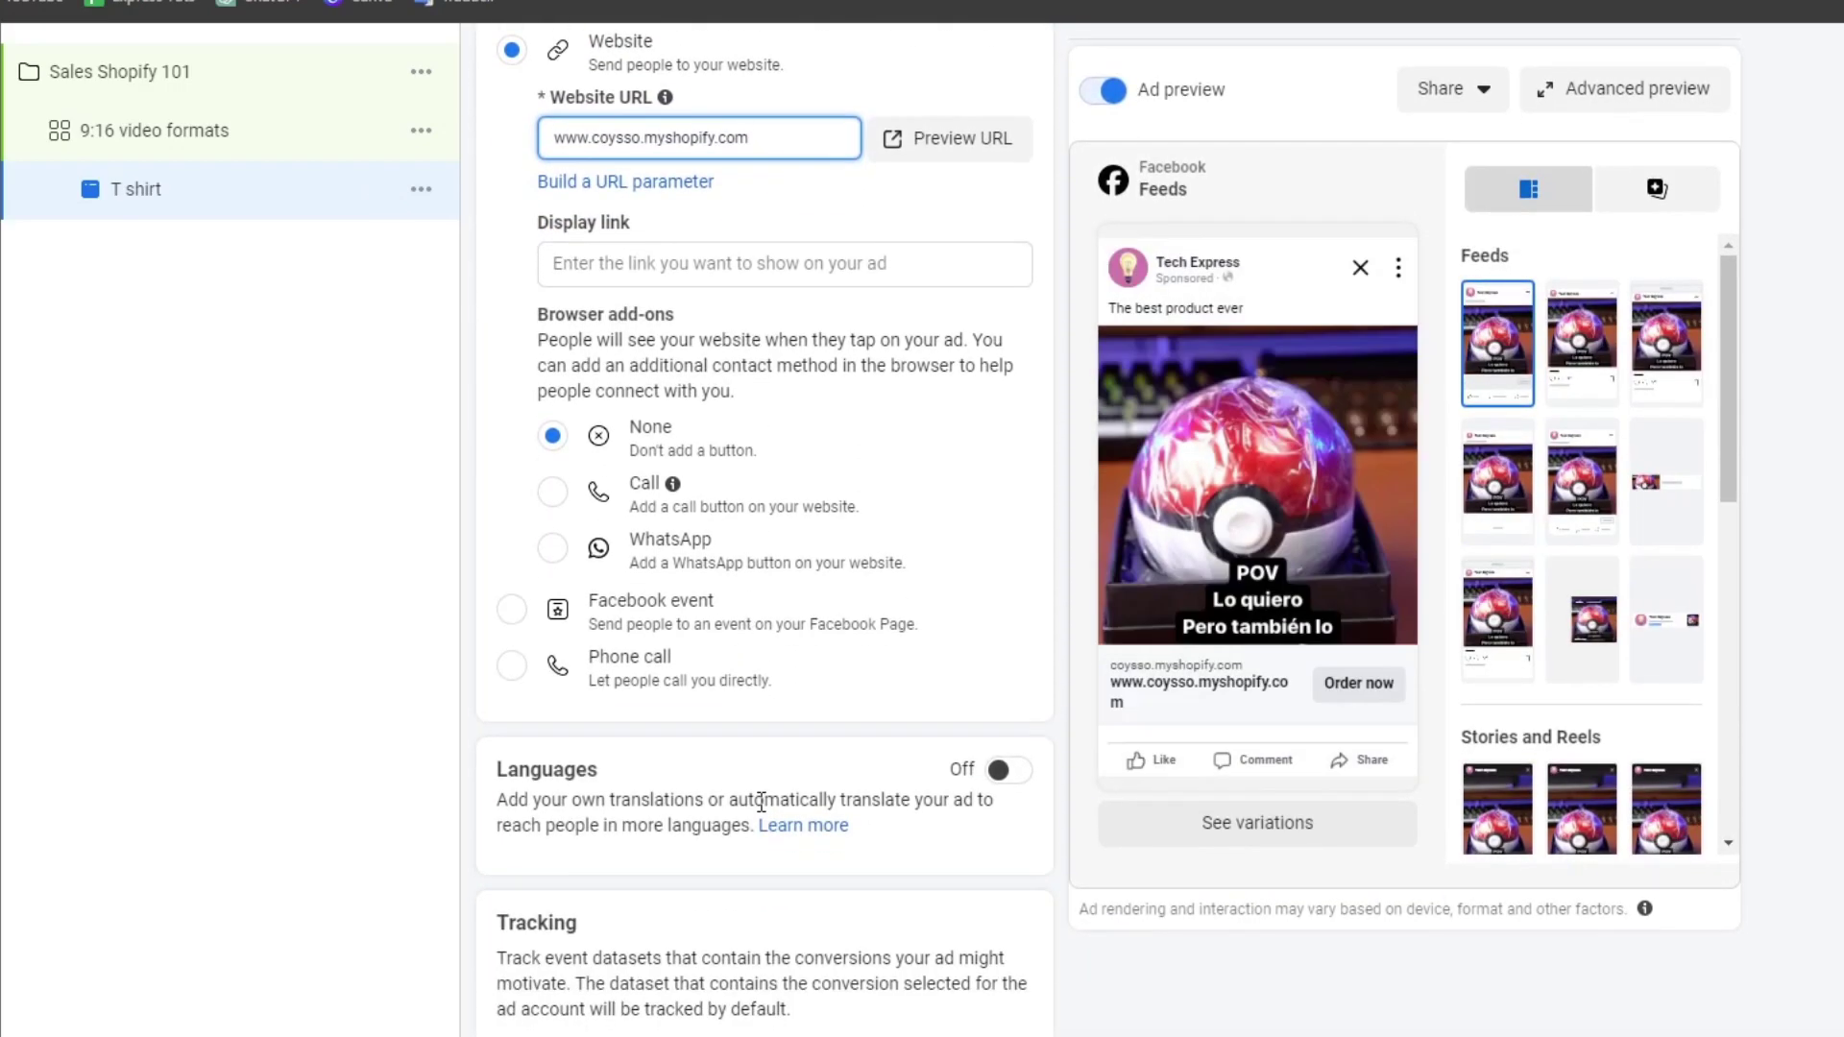
scroll(773, 684, down, 3)
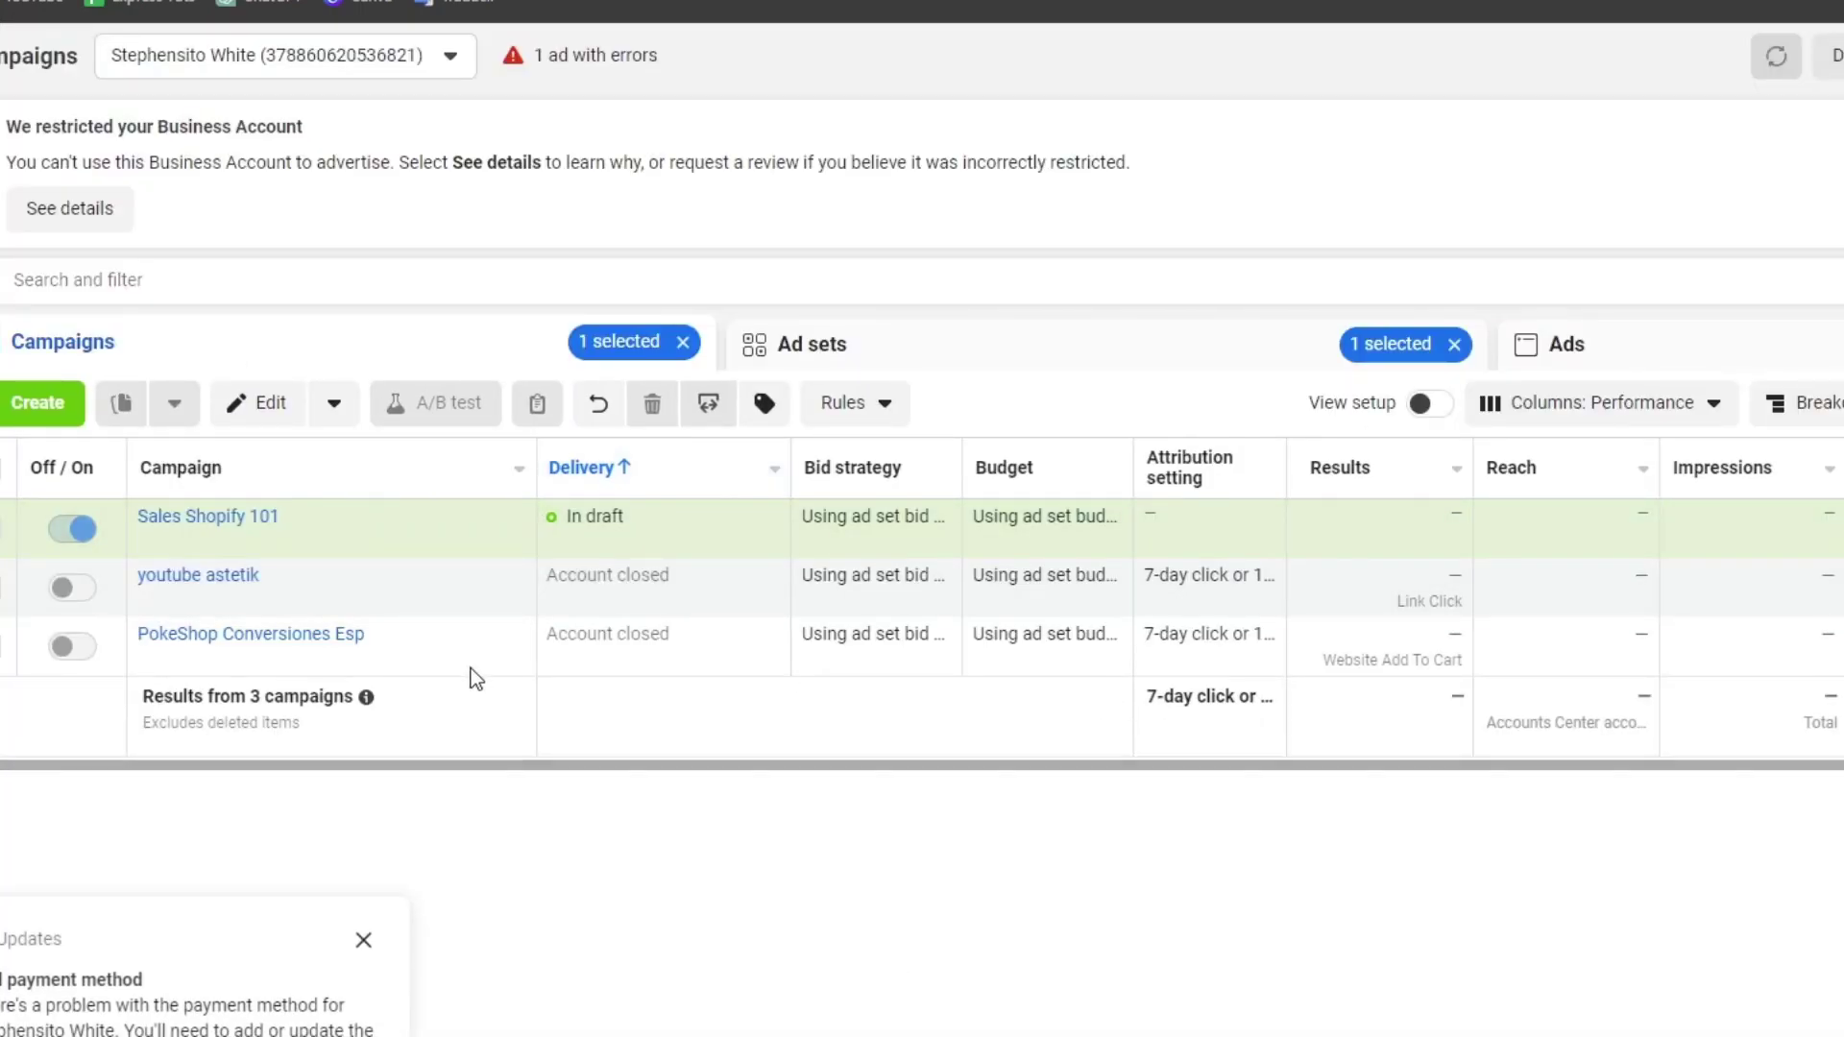
Step: Dismiss the payment method notice and open the youtube astetik campaign's performance charts
mouse_move(313, 590)
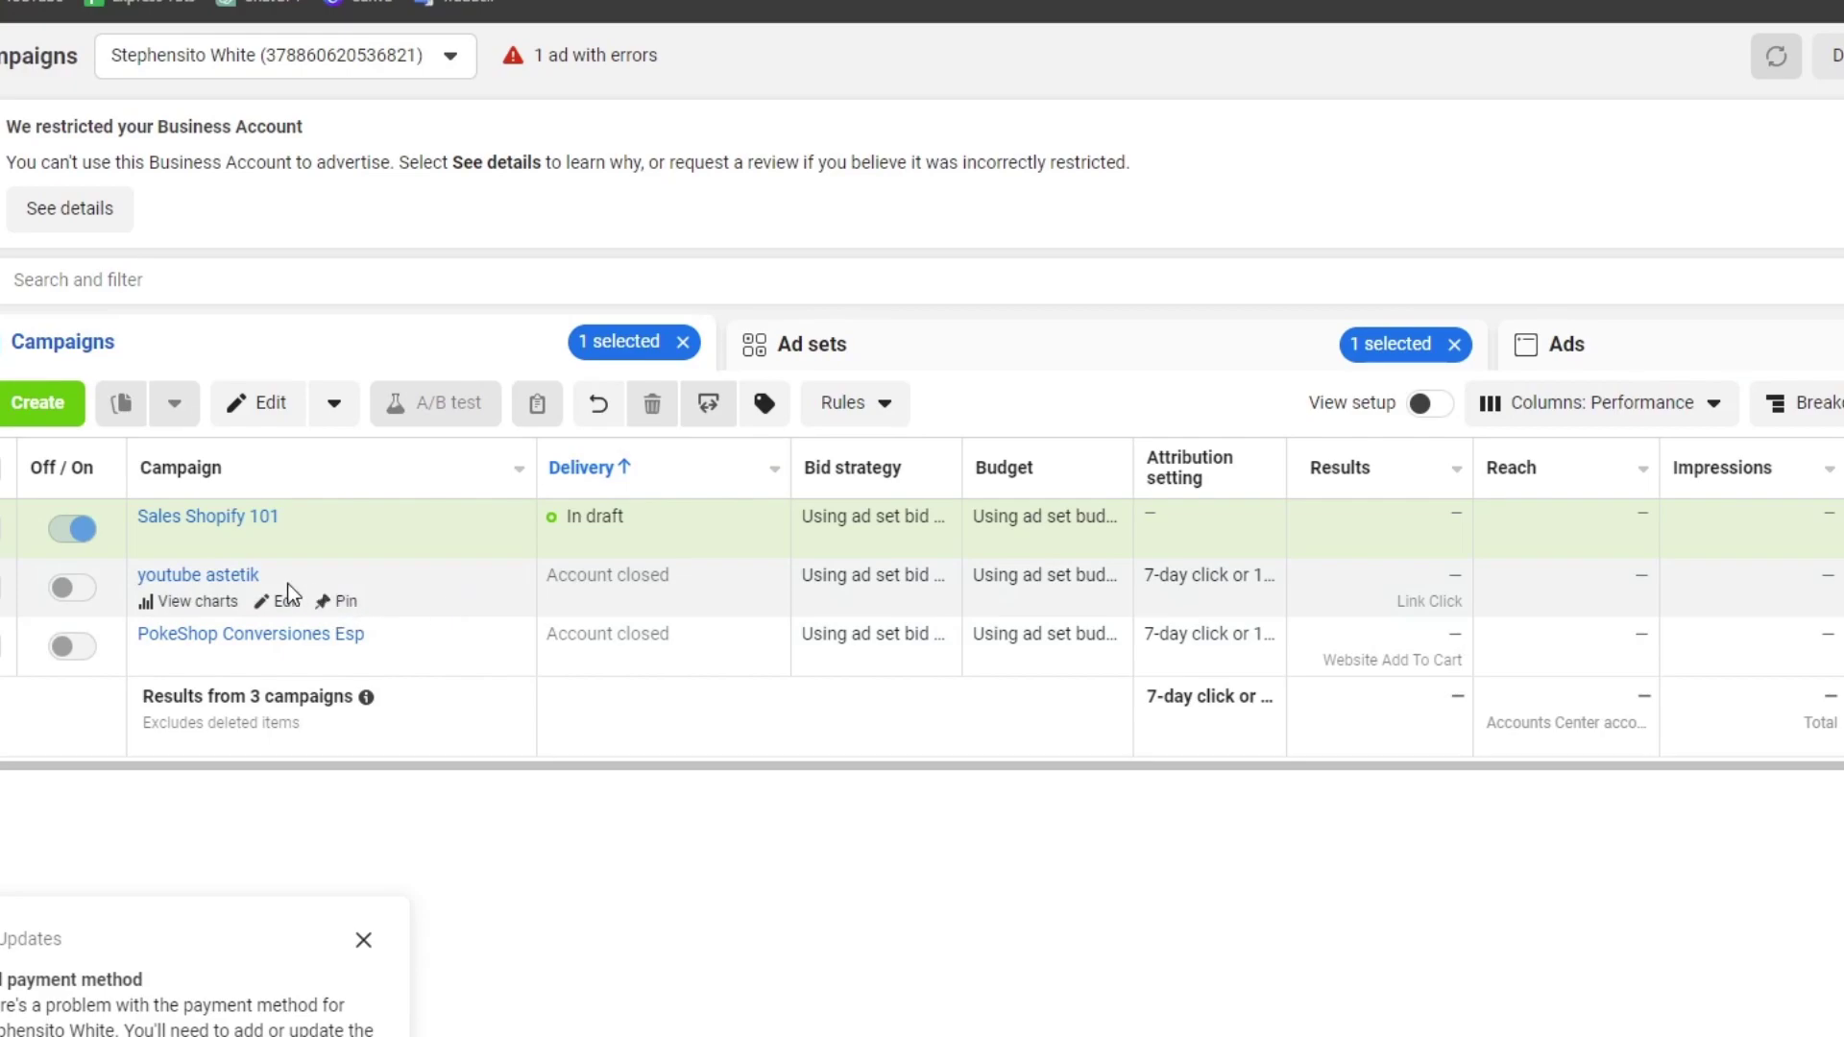
click(362, 941)
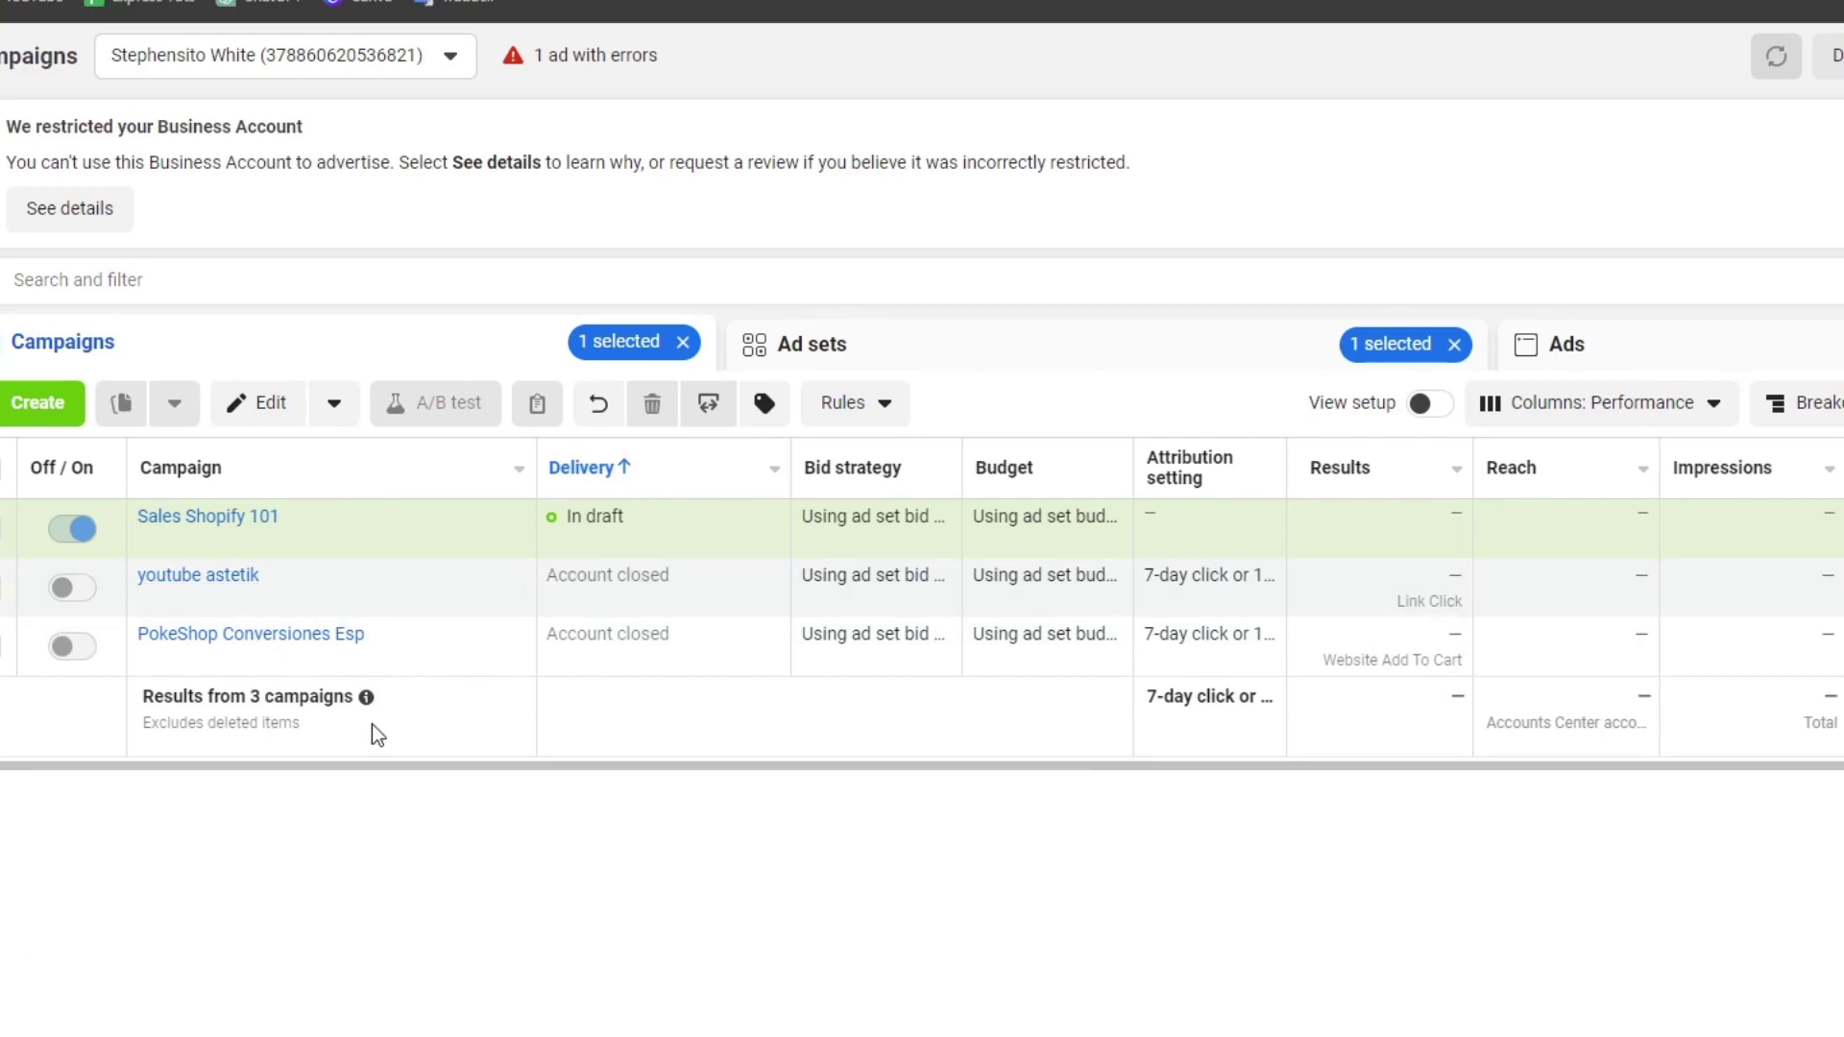
click(197, 602)
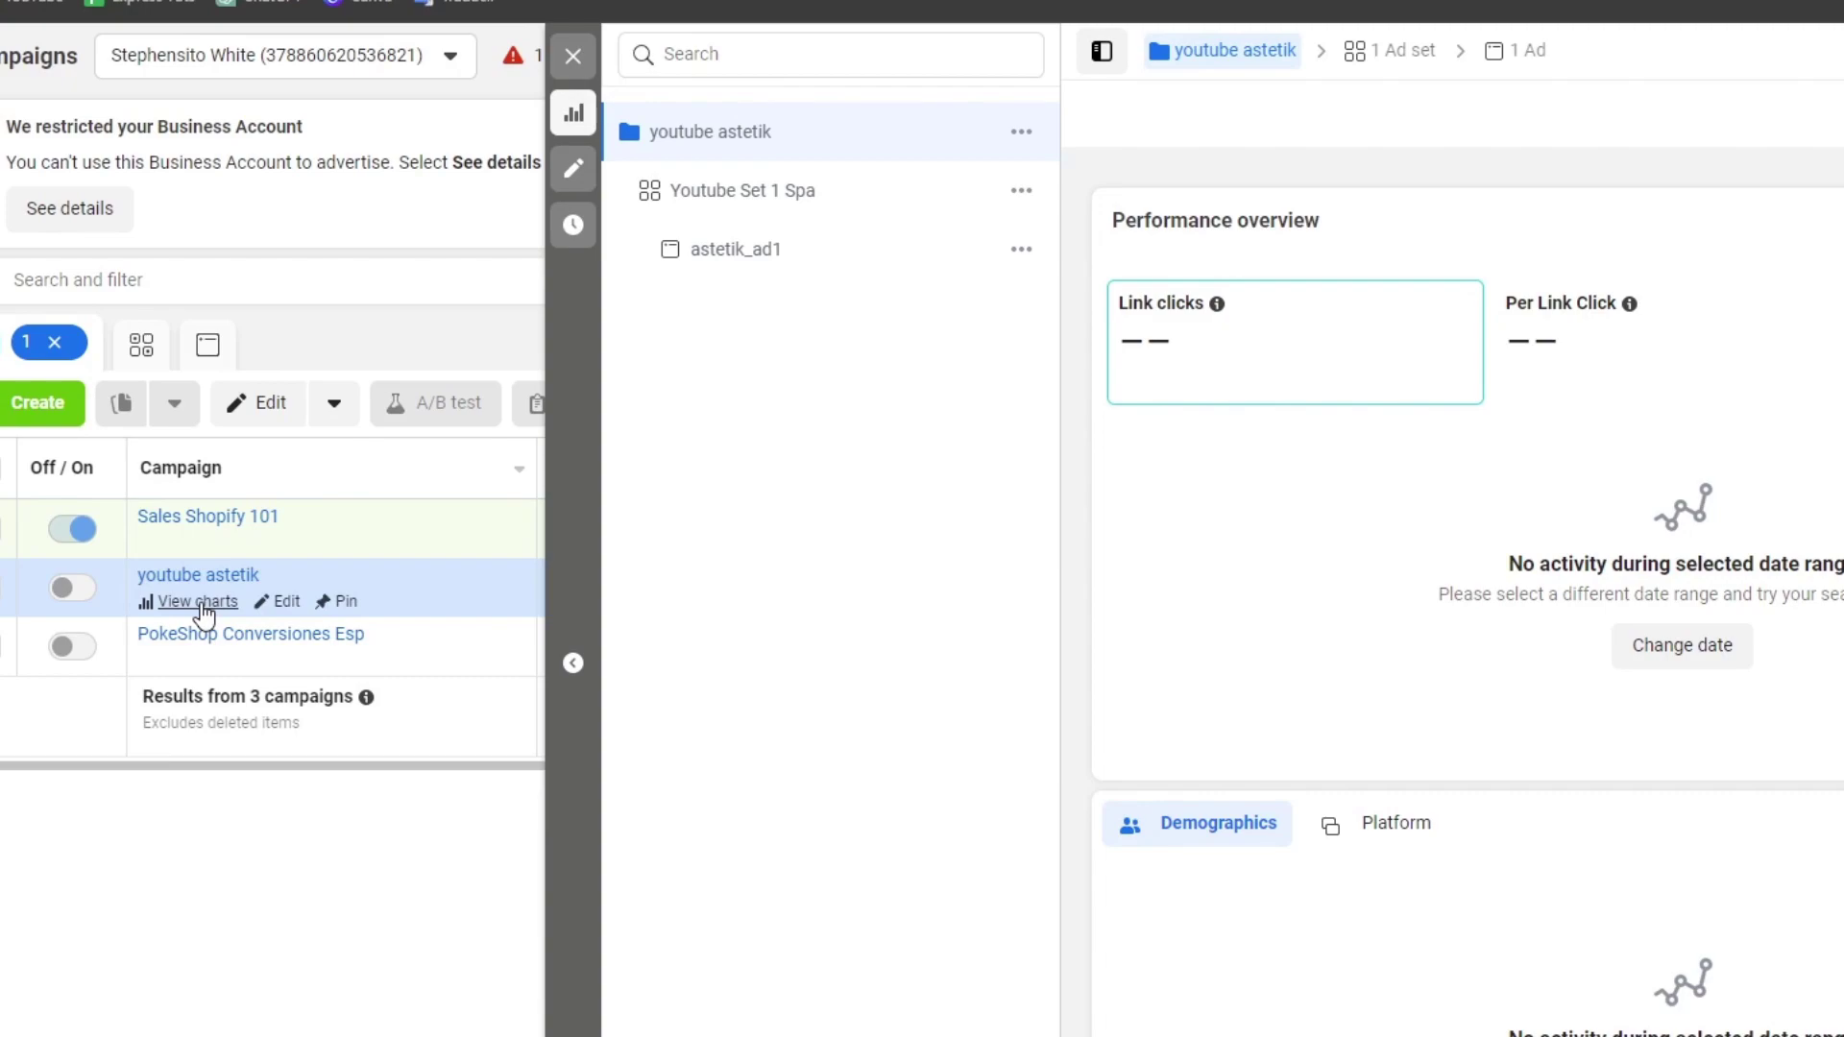
Step: Drill into the Youtube Set 1 Spa ad set and the astetik_ad1 ad to show 45 link clicks at $0.14 each
click(846, 211)
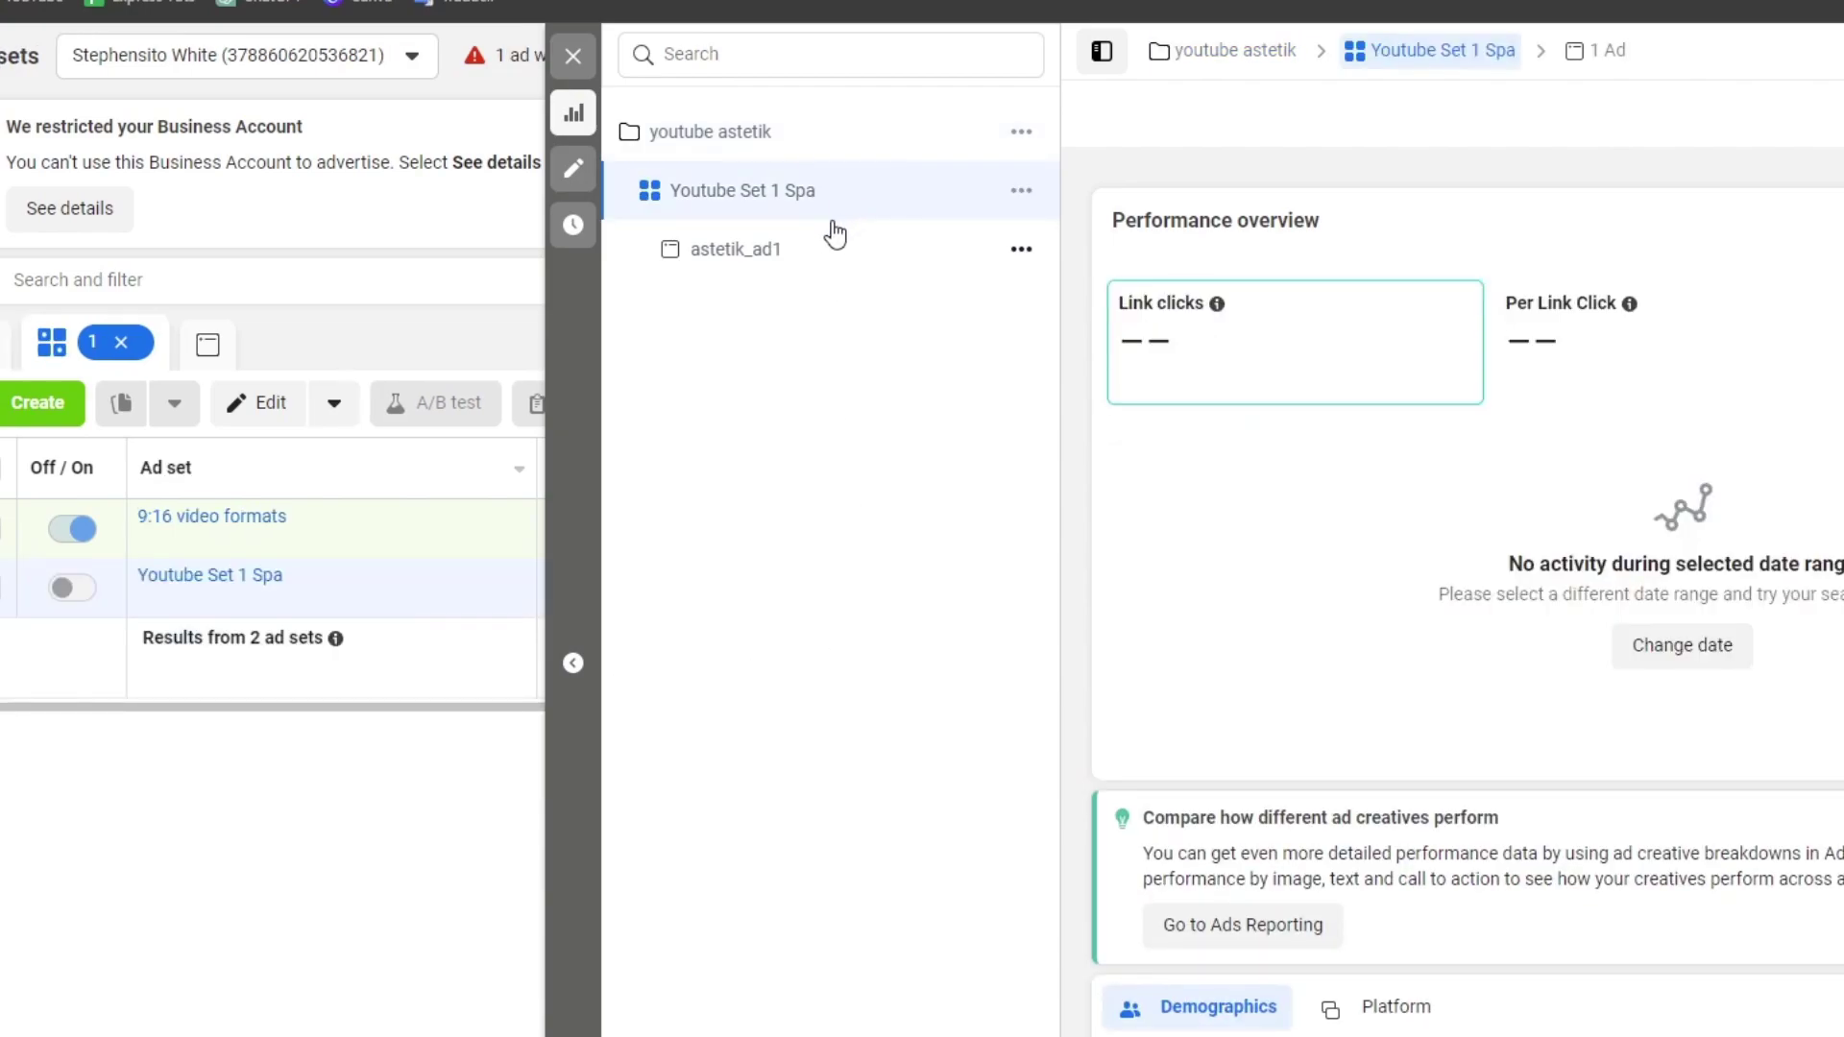
click(835, 235)
scroll(1485, 619, down, 2)
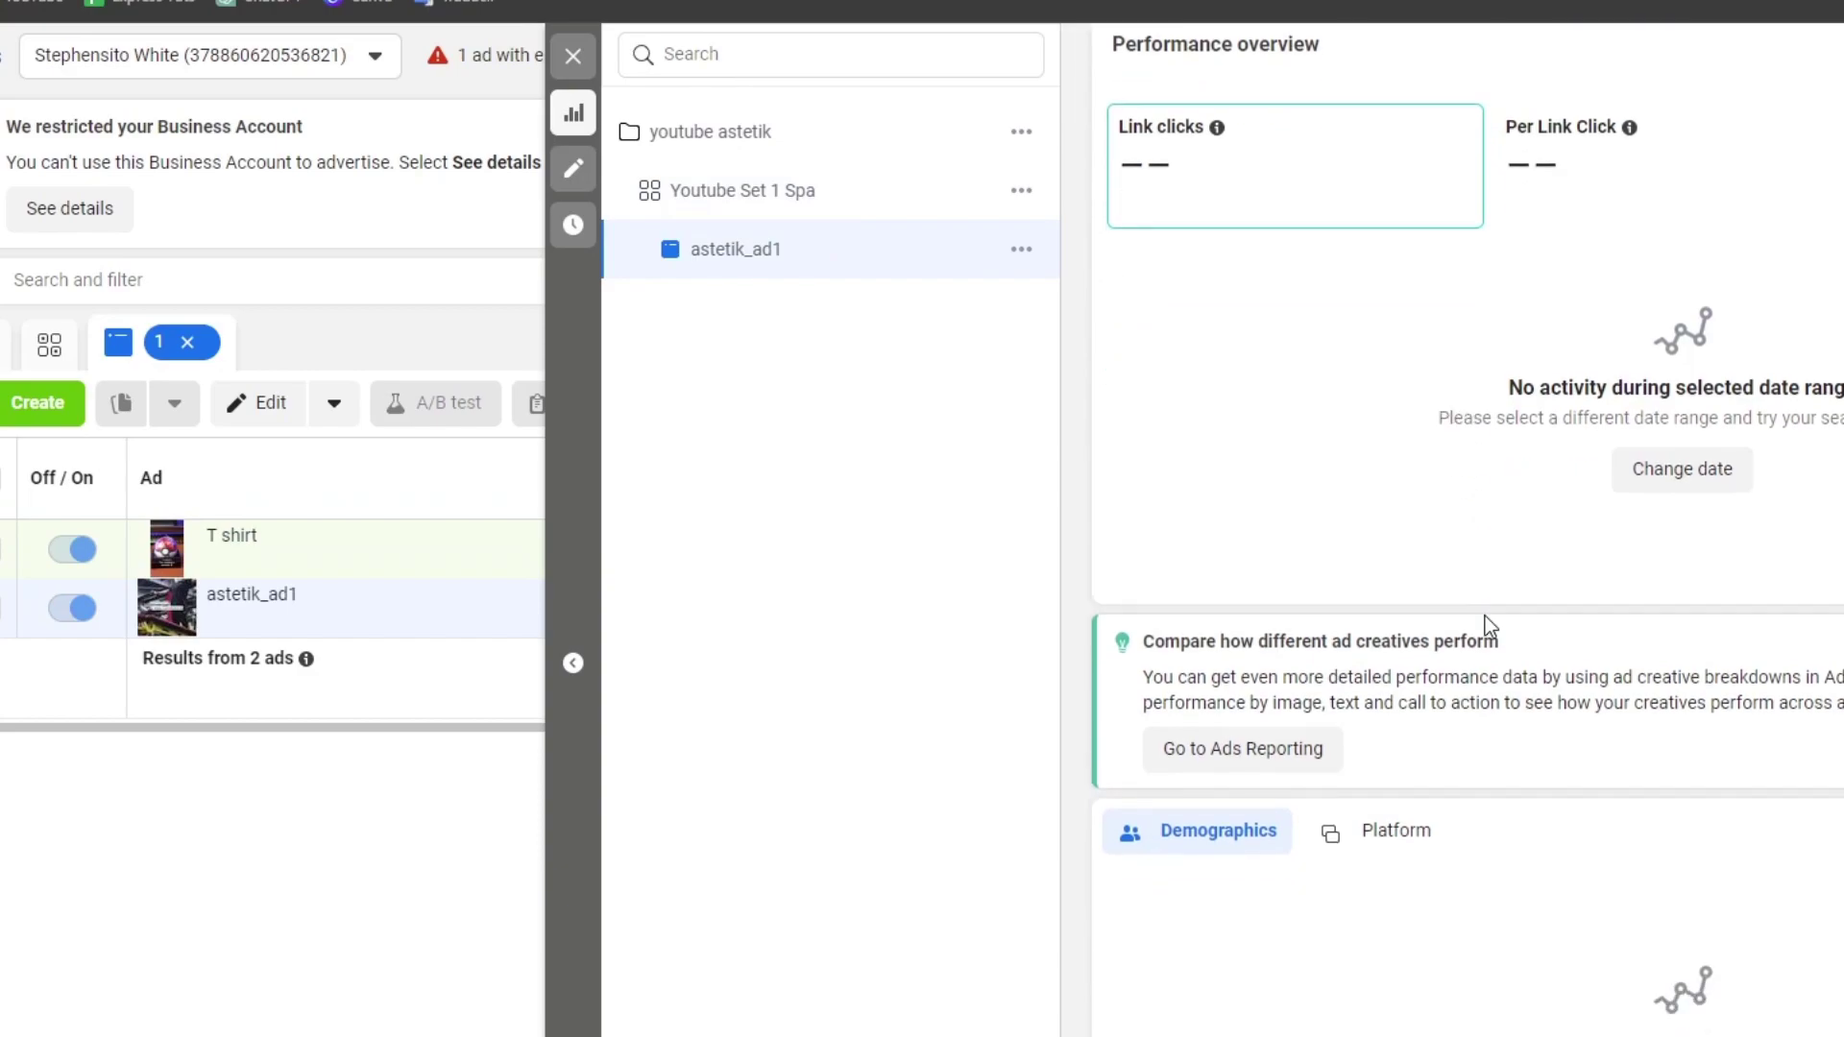
scroll(1485, 614, down, 10)
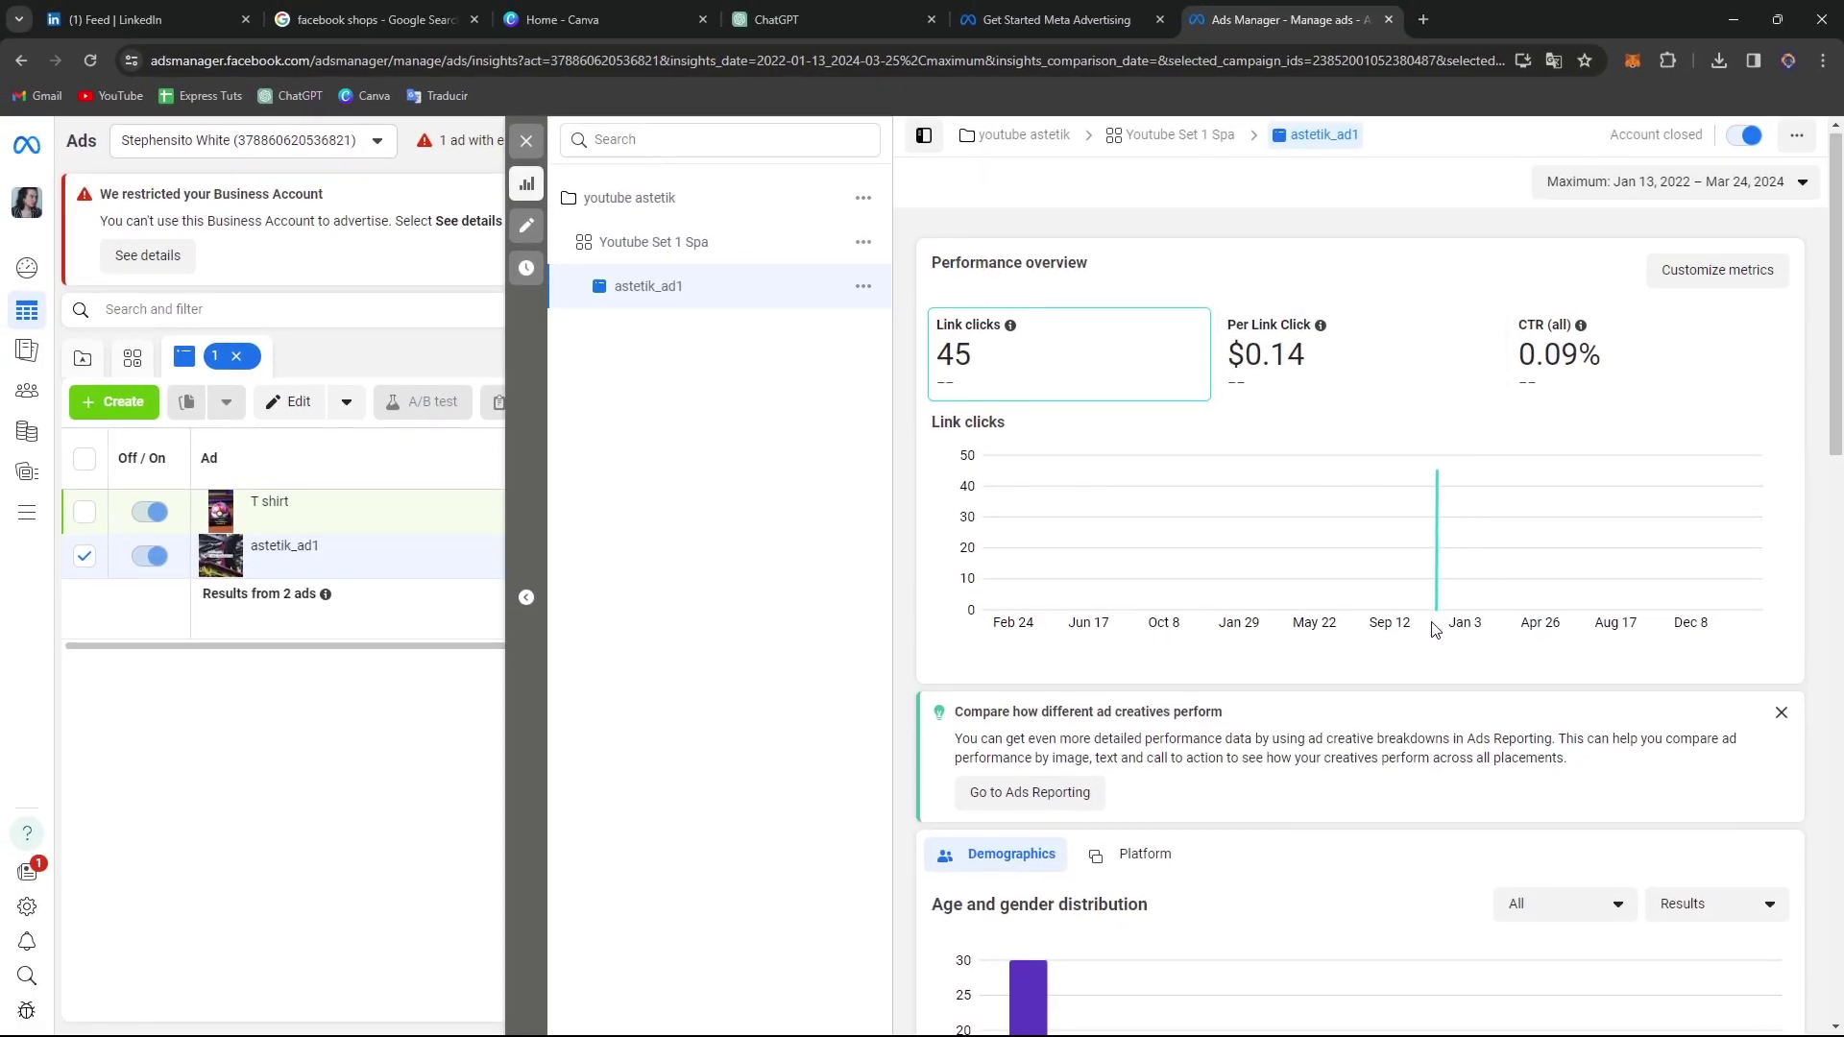
scroll(1775, 714, down, 4)
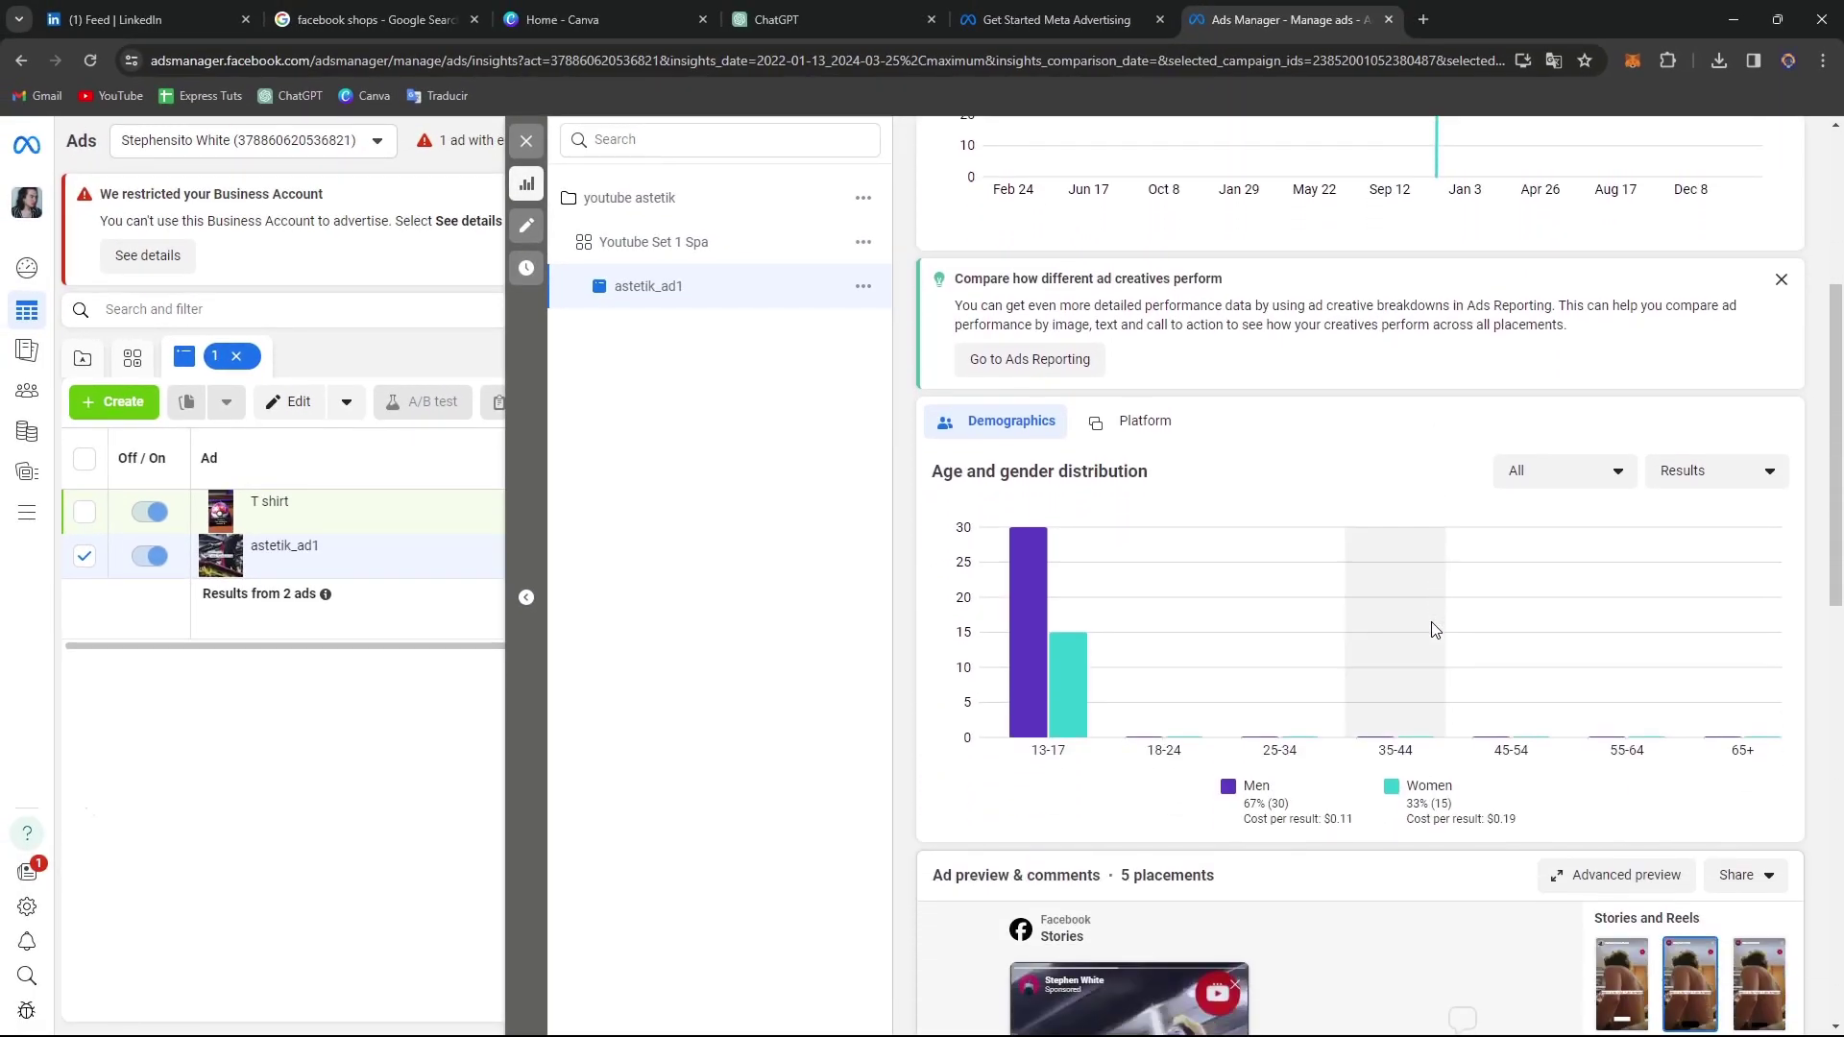
scroll(1370, 621, up, 1)
mouse_move(1062, 749)
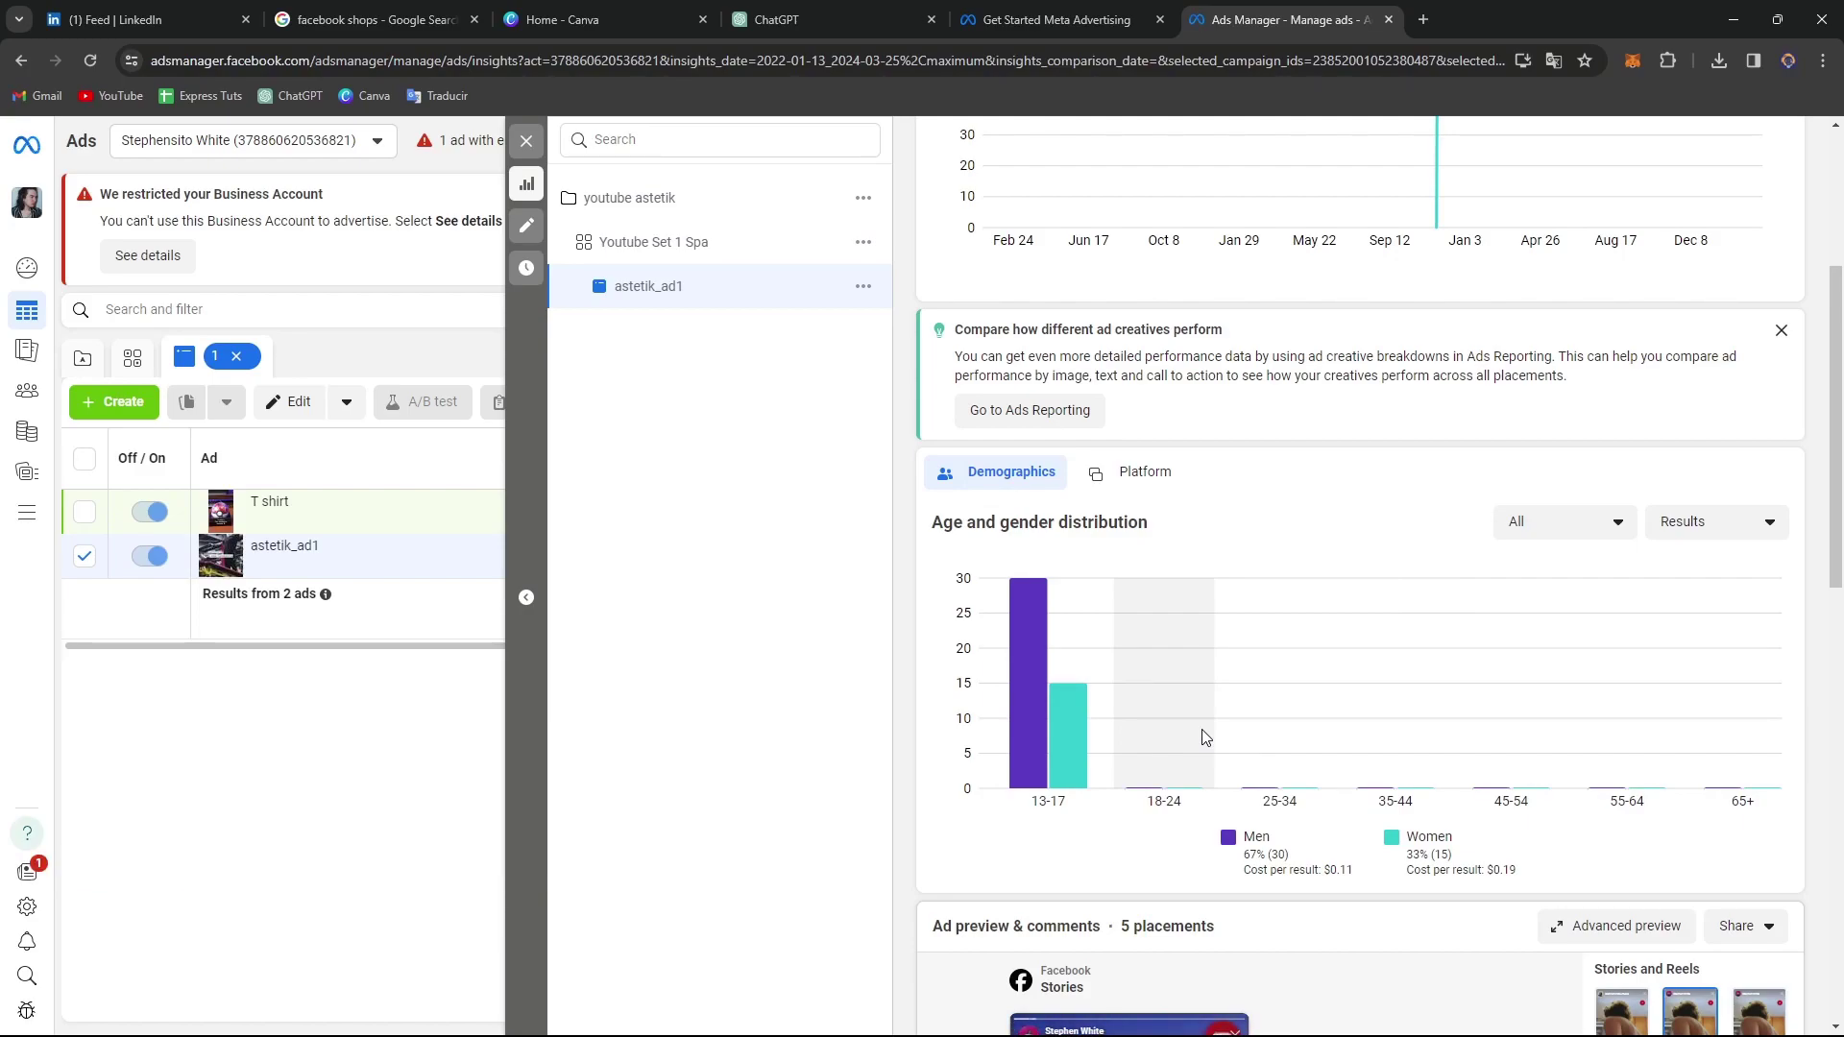
scroll(1201, 729, up, 4)
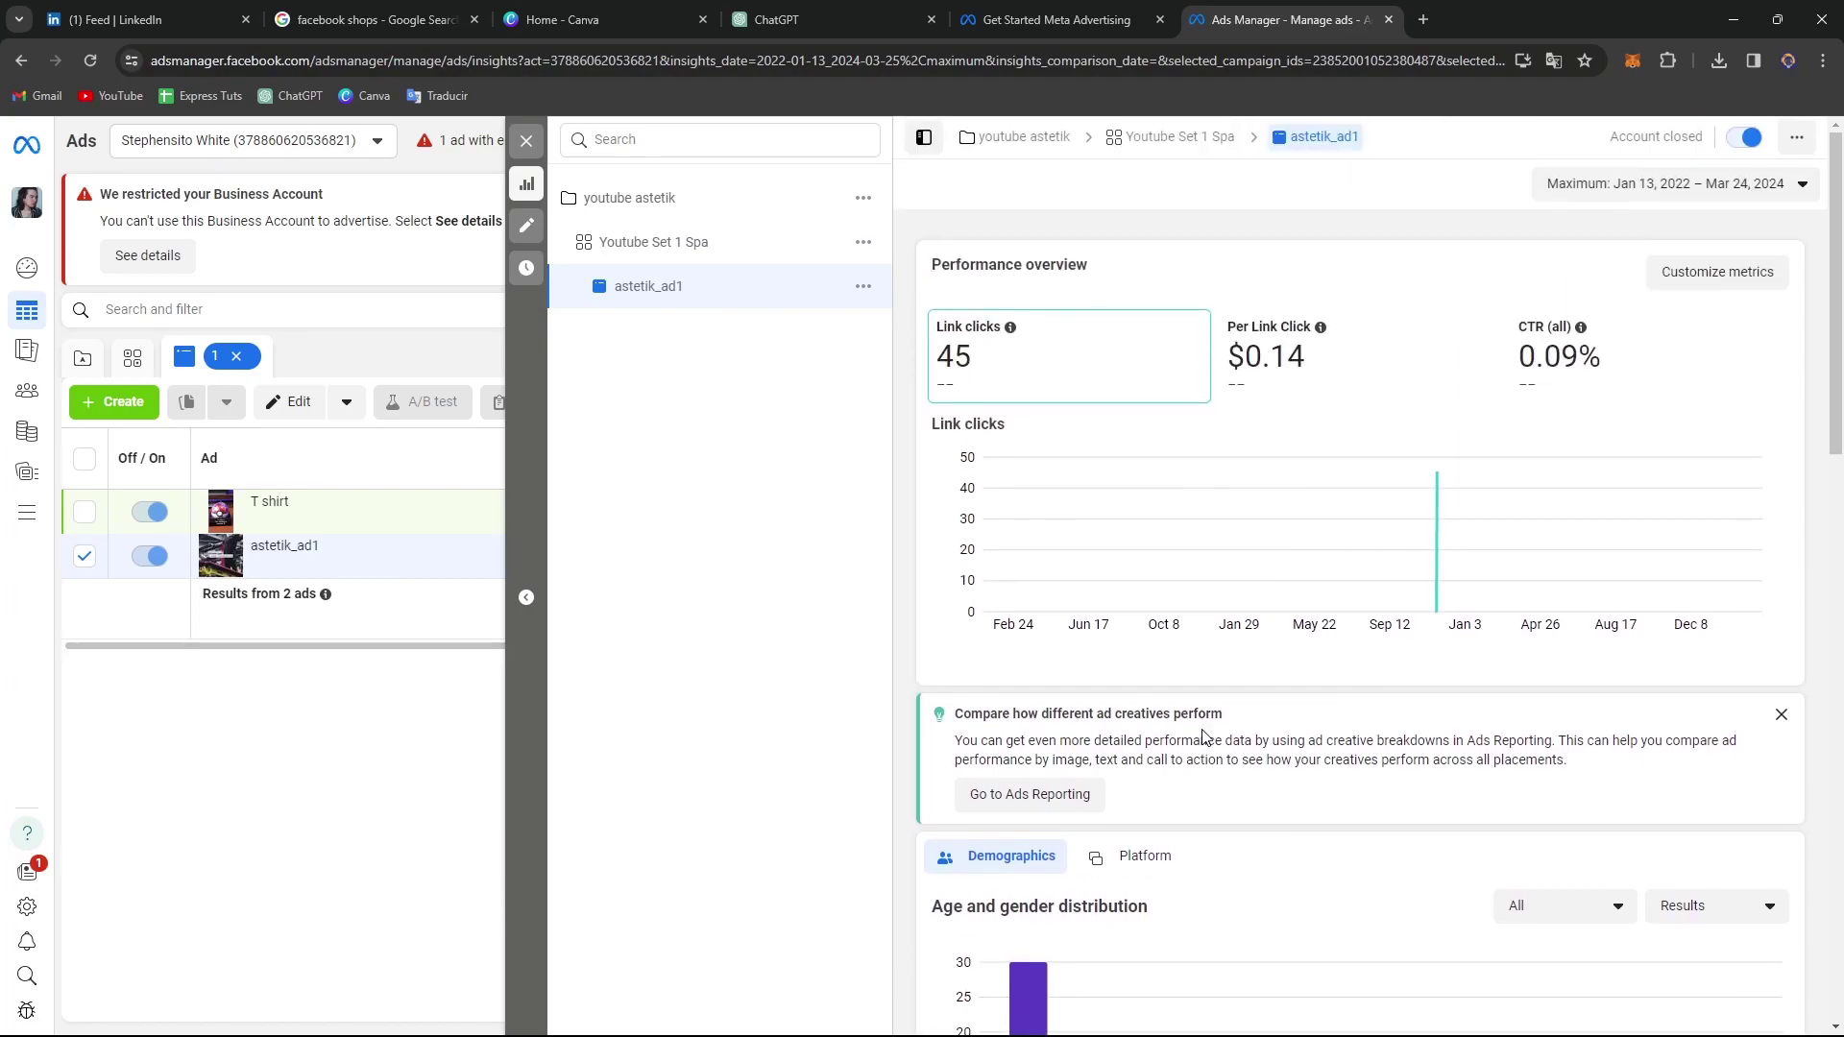